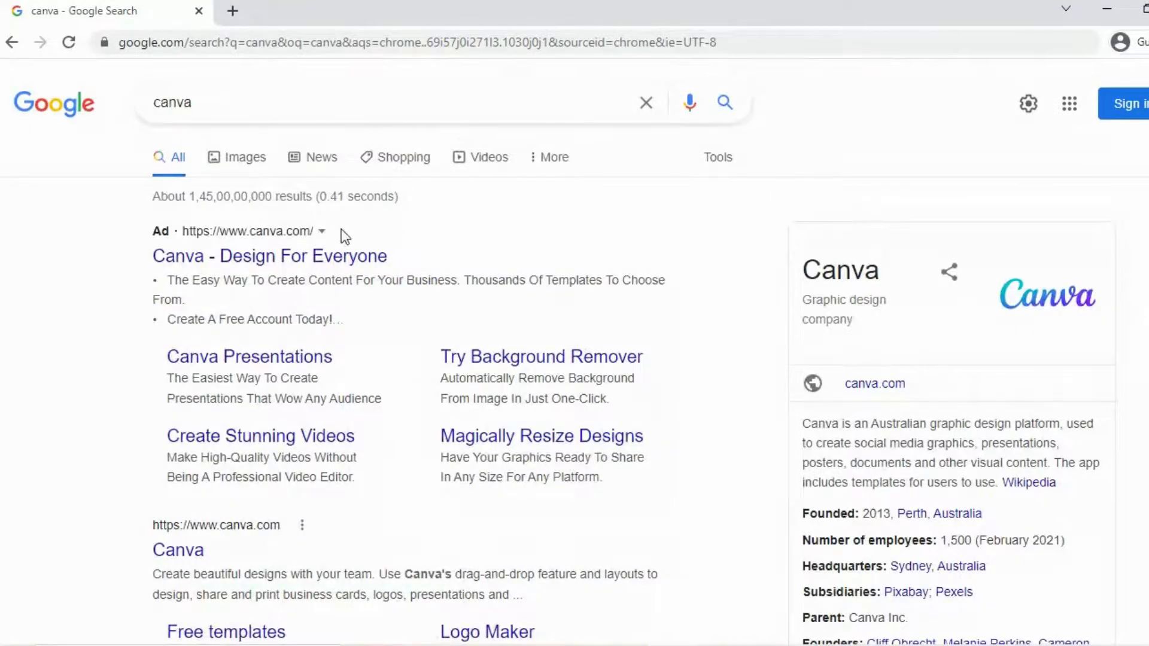
Step: Open the Canva website from the search results, sign up with Google and dismiss the Canva Pro offer
left_click(328, 262)
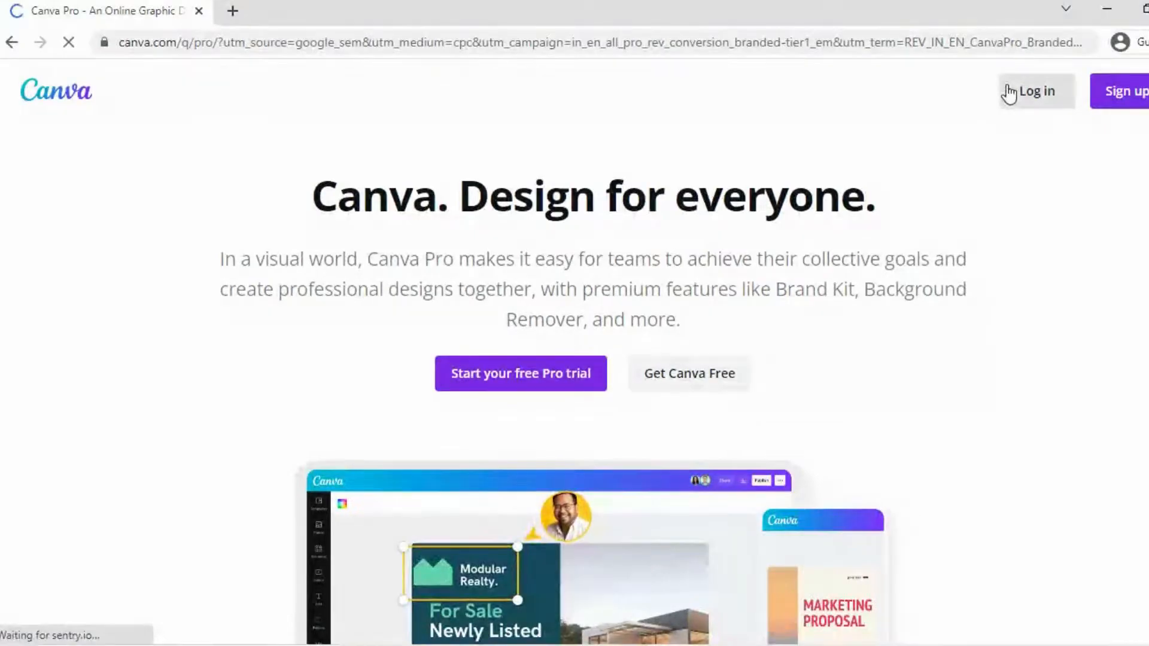
left_click(1029, 95)
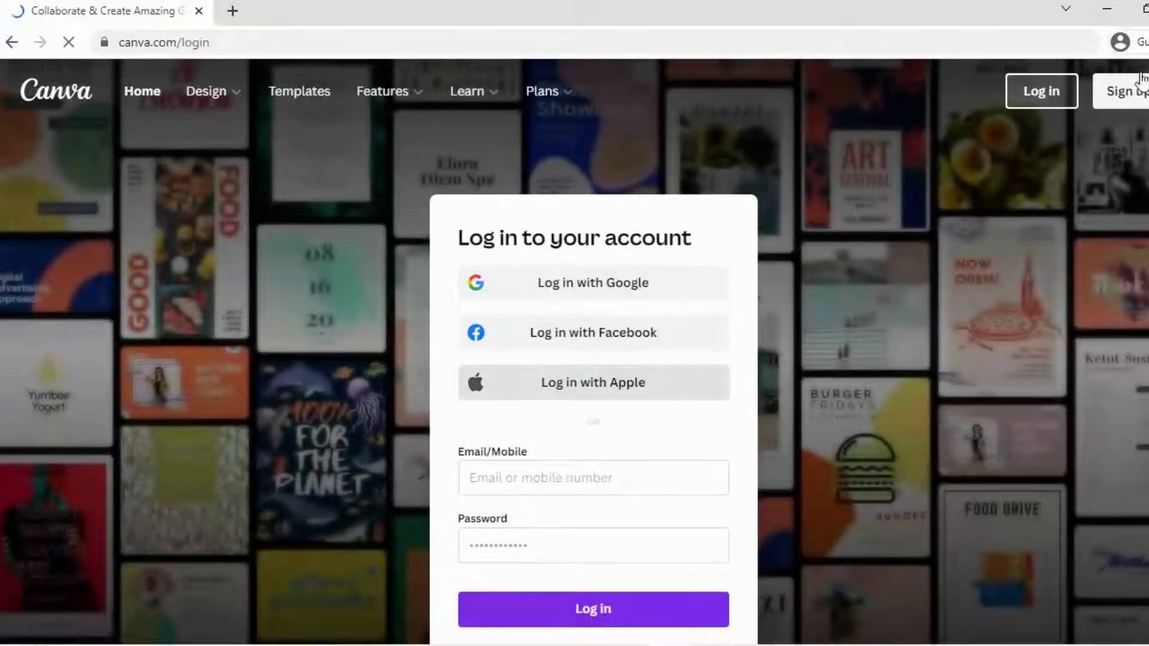
left_click(1139, 91)
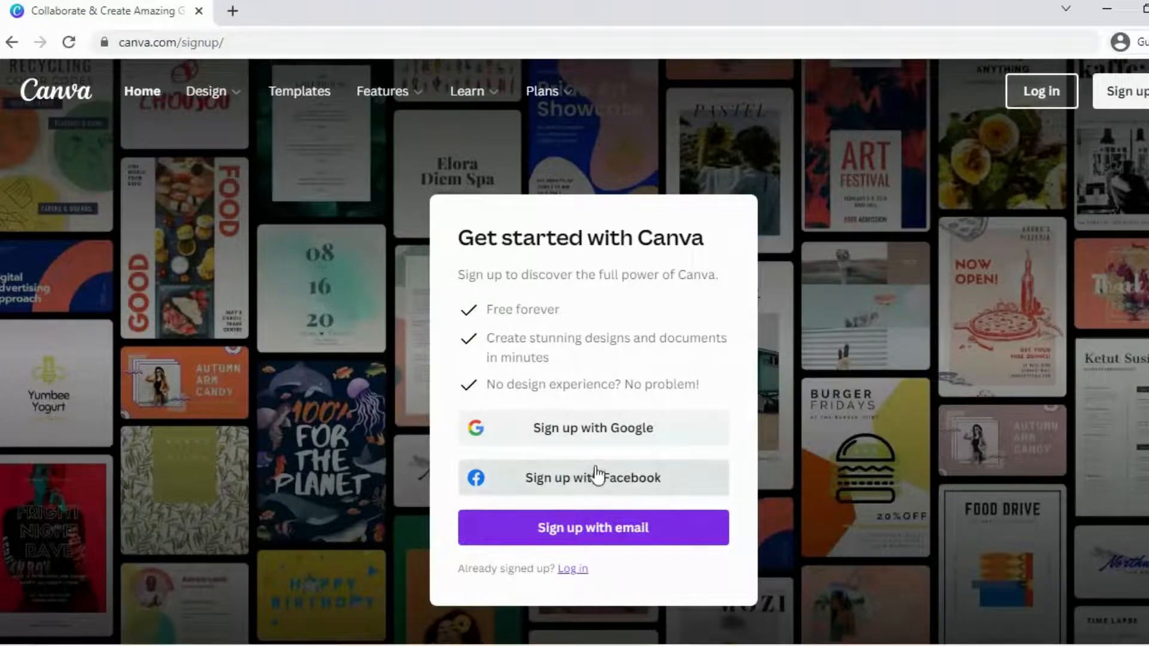
left_click(601, 432)
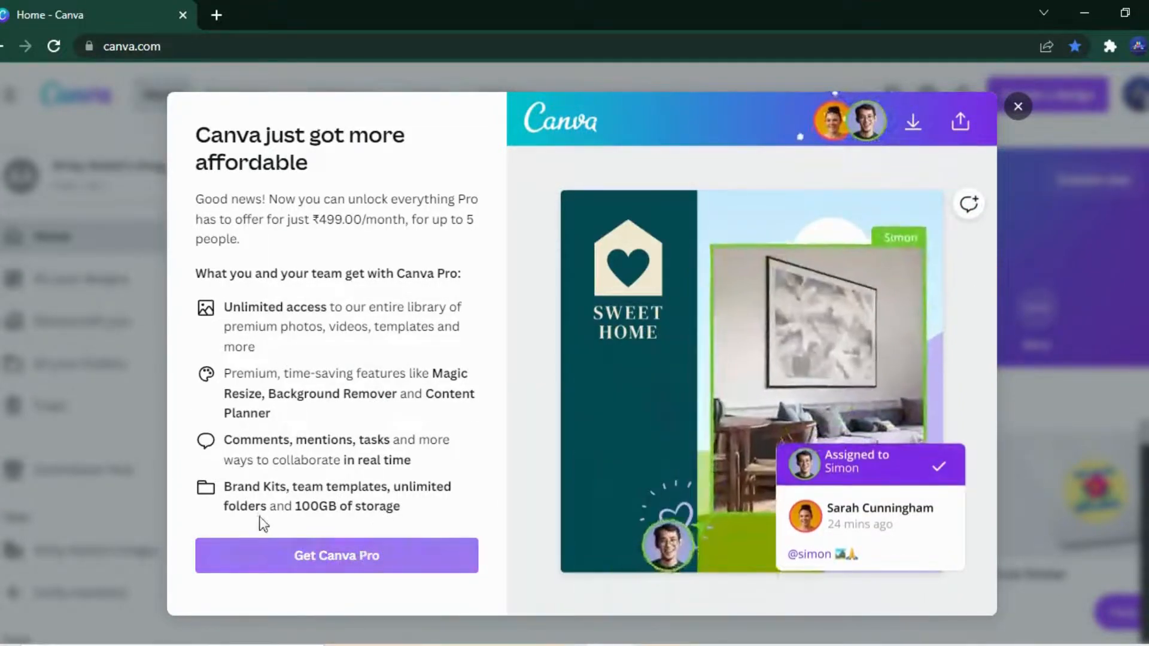
left_click(1017, 106)
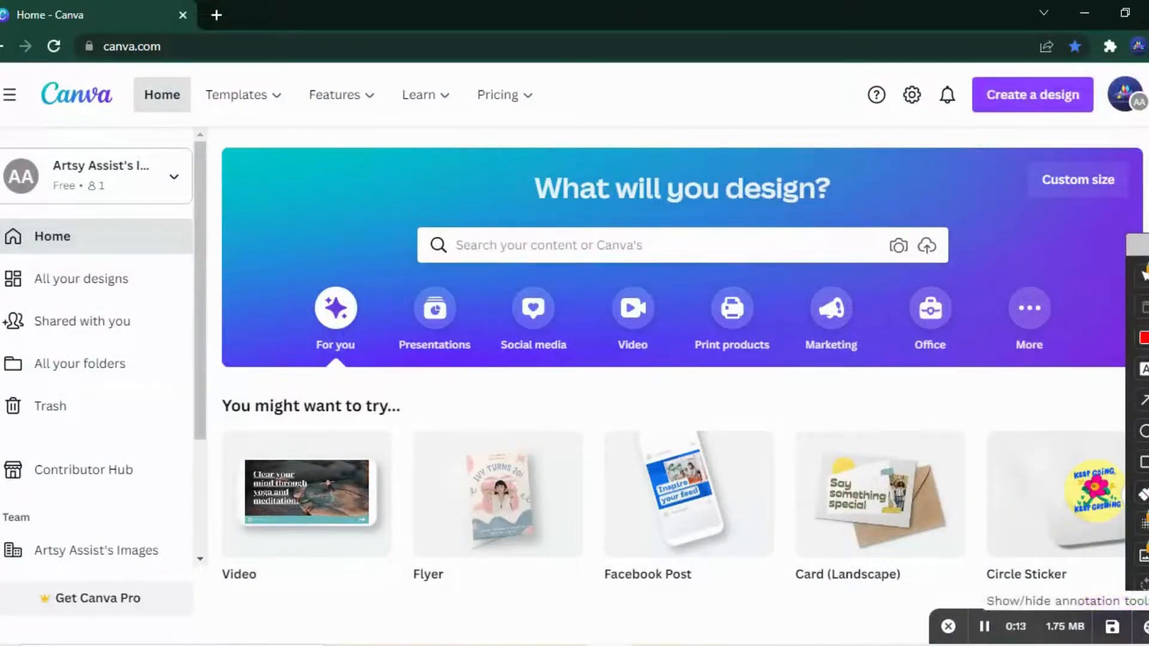
left_click(1144, 627)
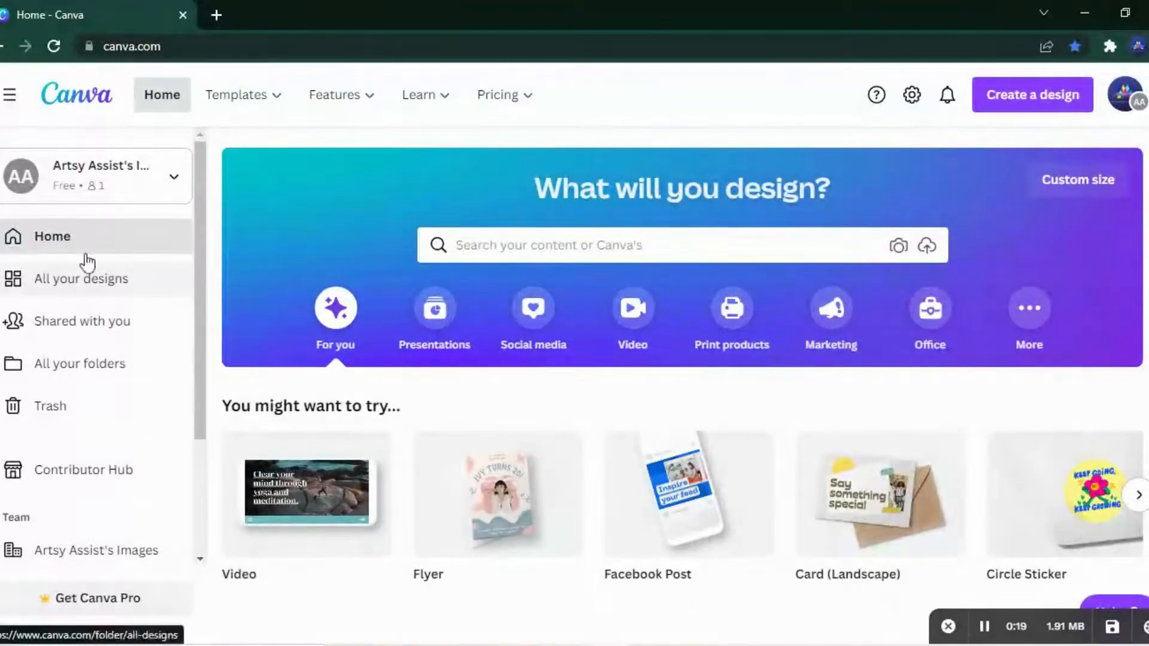
Step: Look through the home page's Templates, Features, Learn and Pricing overviews, the account options and the team and tool entries
mouse_move(231, 114)
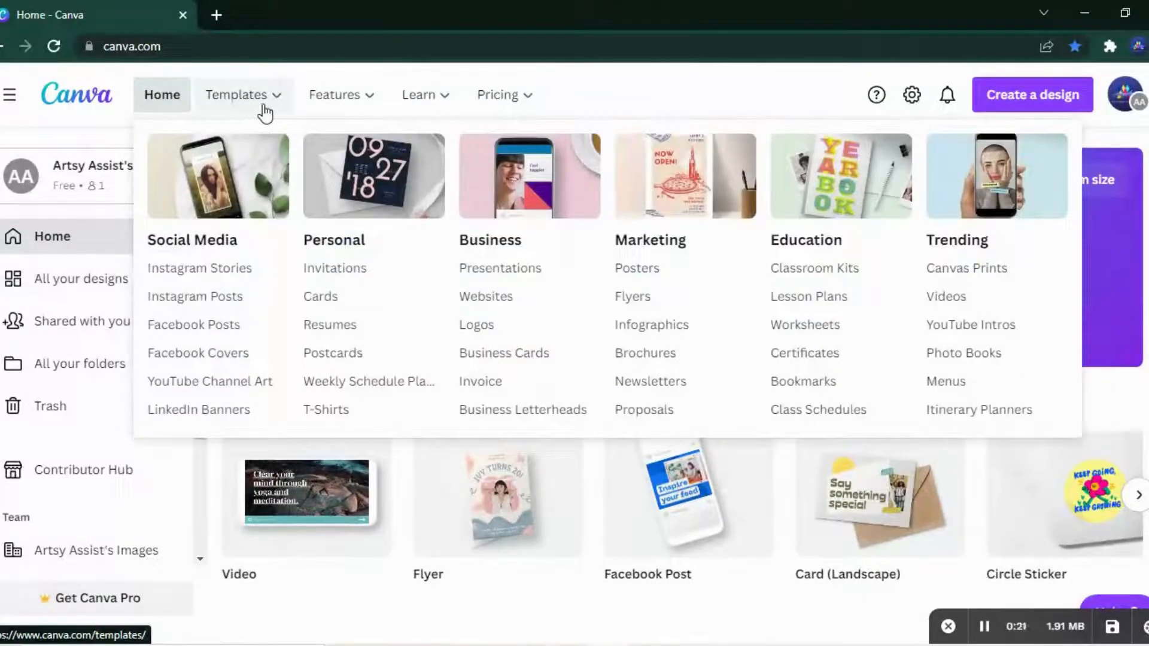
mouse_move(329, 112)
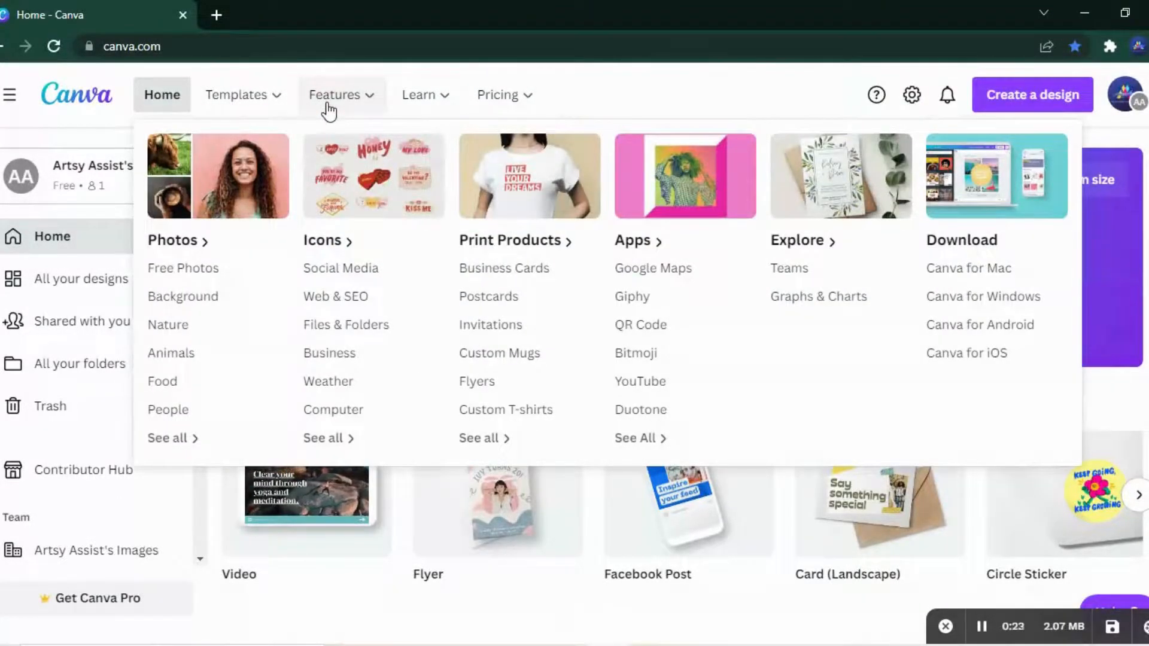
mouse_move(410, 108)
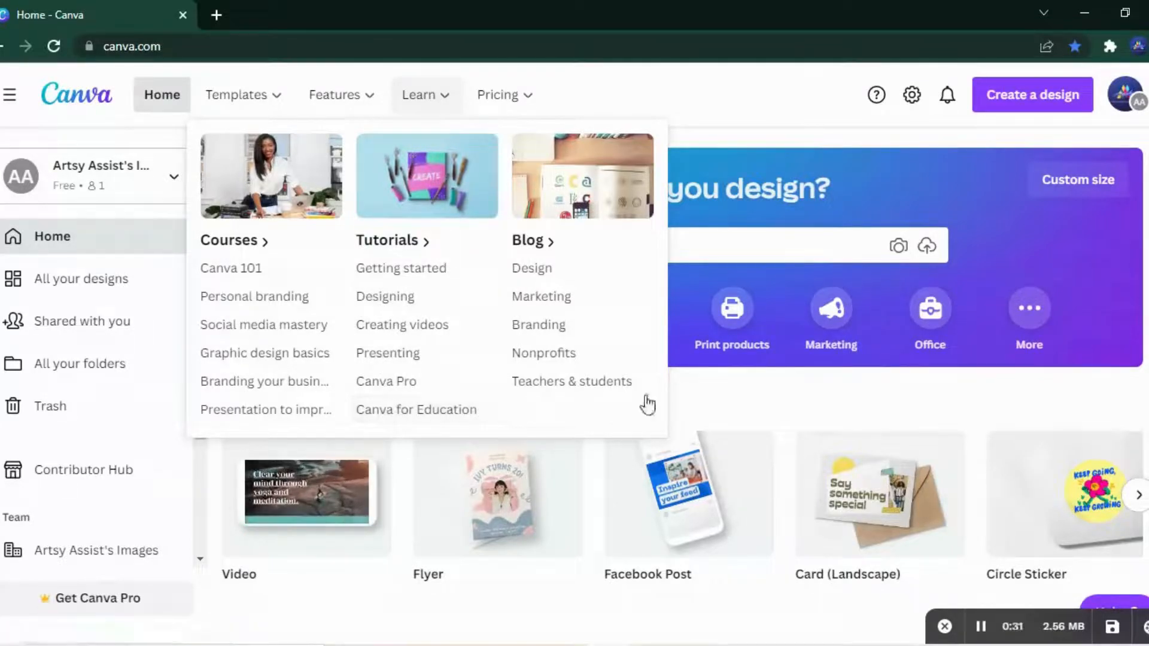
mouse_move(524, 91)
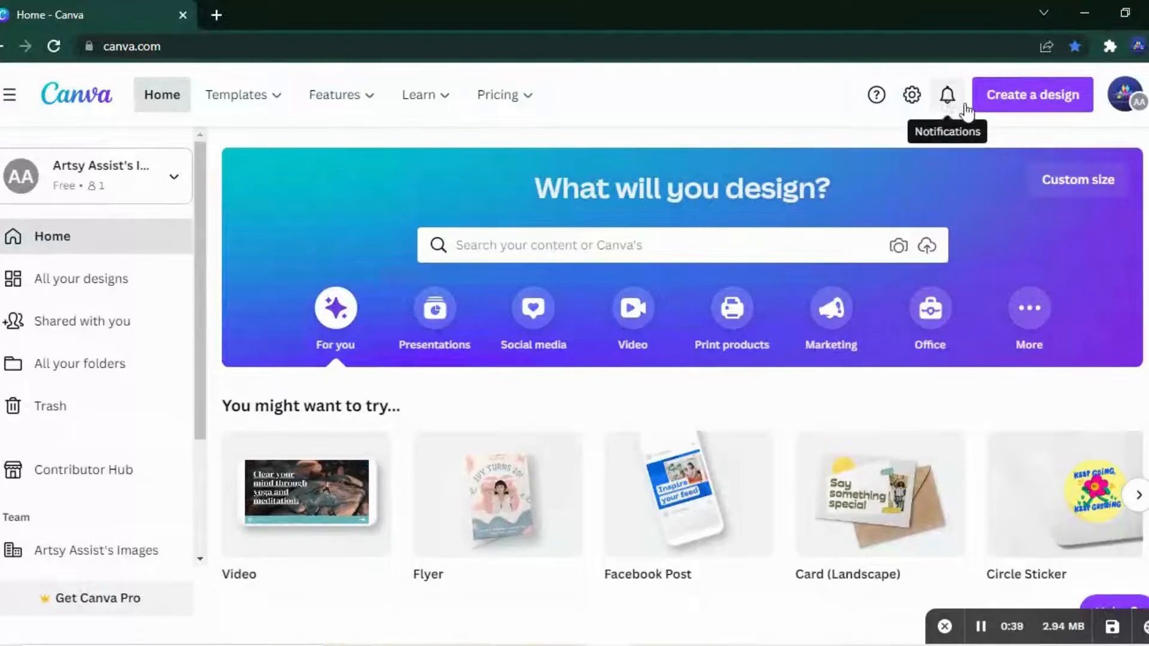
left_click(1116, 103)
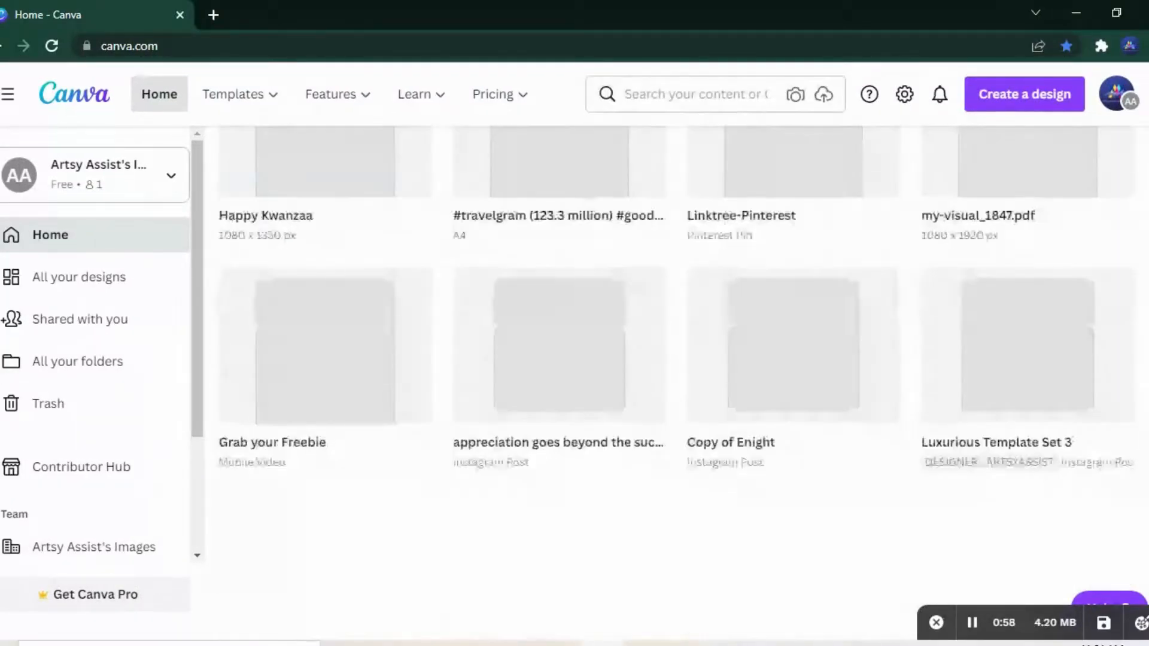
scroll(251, 488, "up", 10)
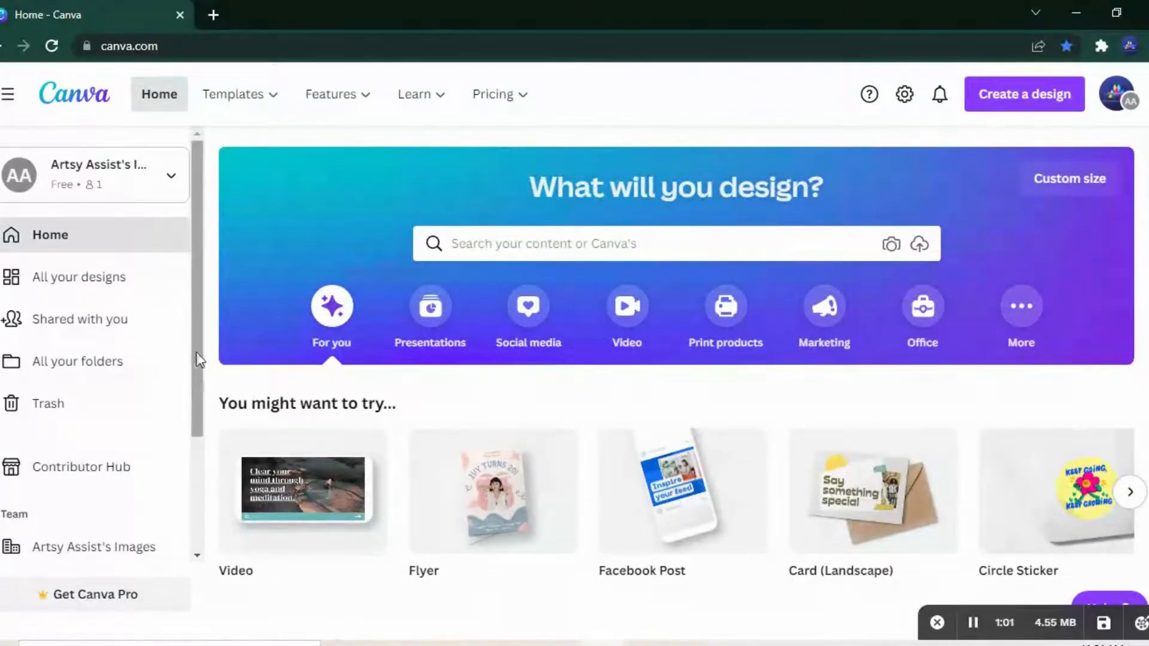
left_click_drag(190, 344, 195, 458)
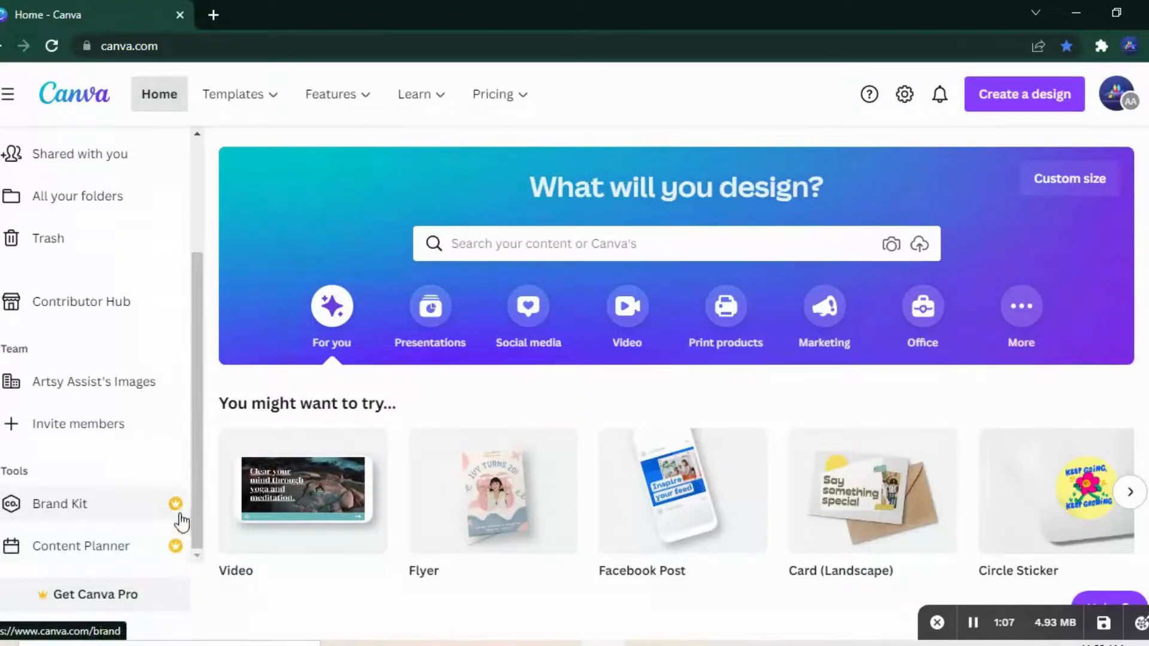
left_click_drag(195, 367, 193, 315)
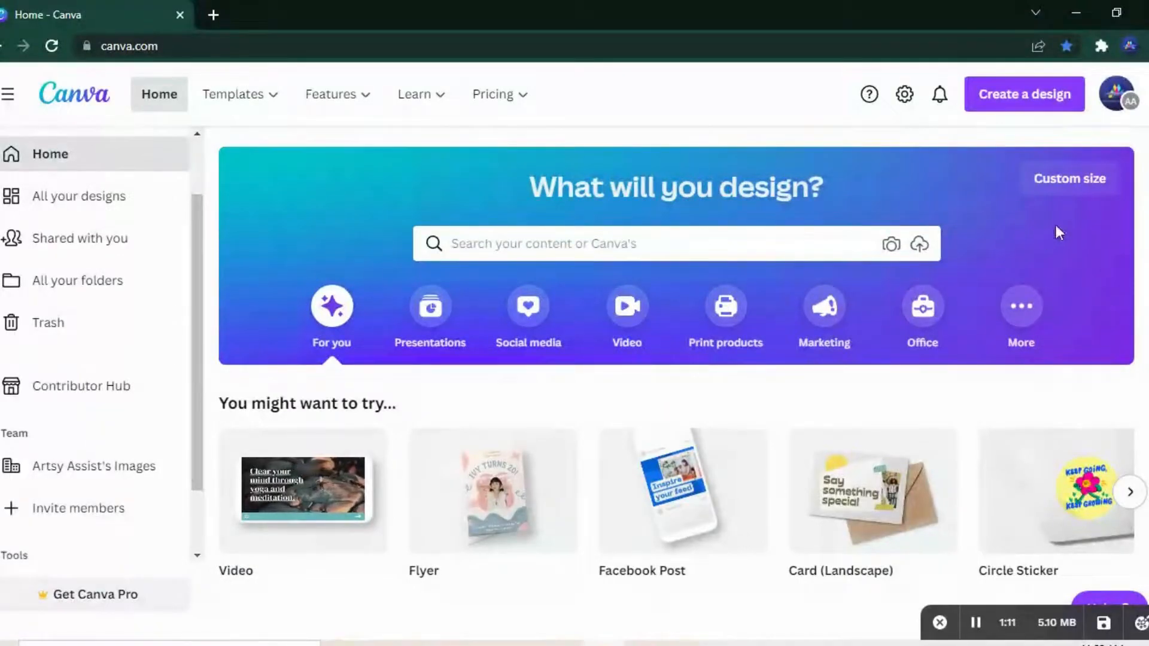
Step: Enter a custom design size of 1020 × 1580 px and dismiss it without creating the design
left_click(1070, 179)
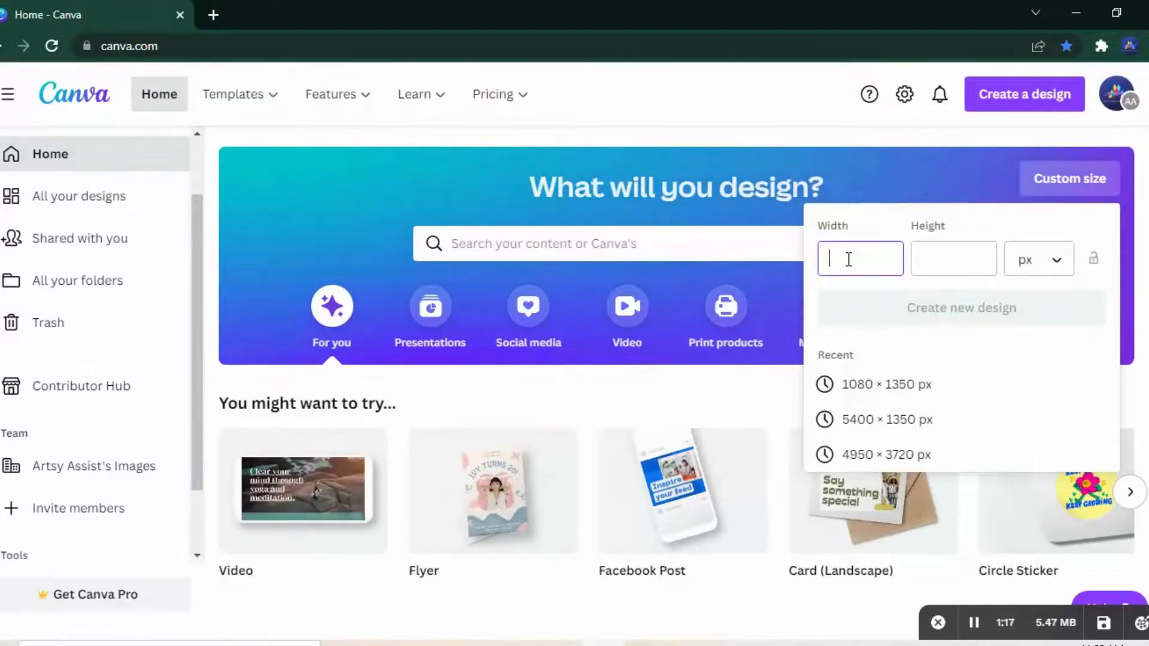
type("1020")
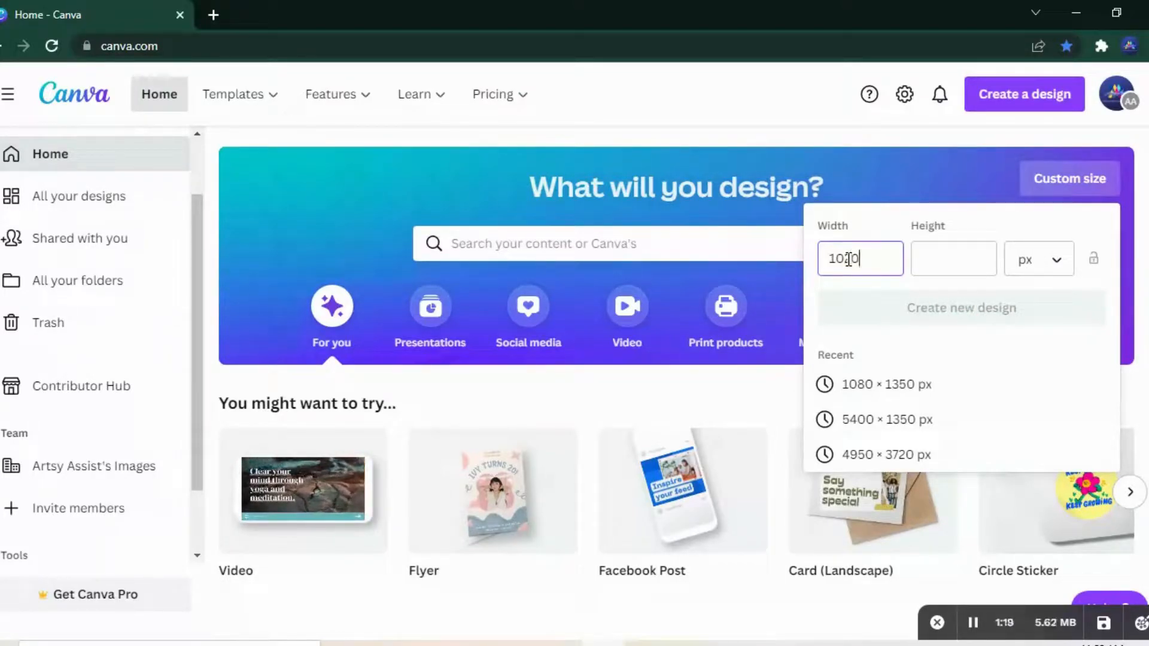
left_click(974, 265)
type("1580")
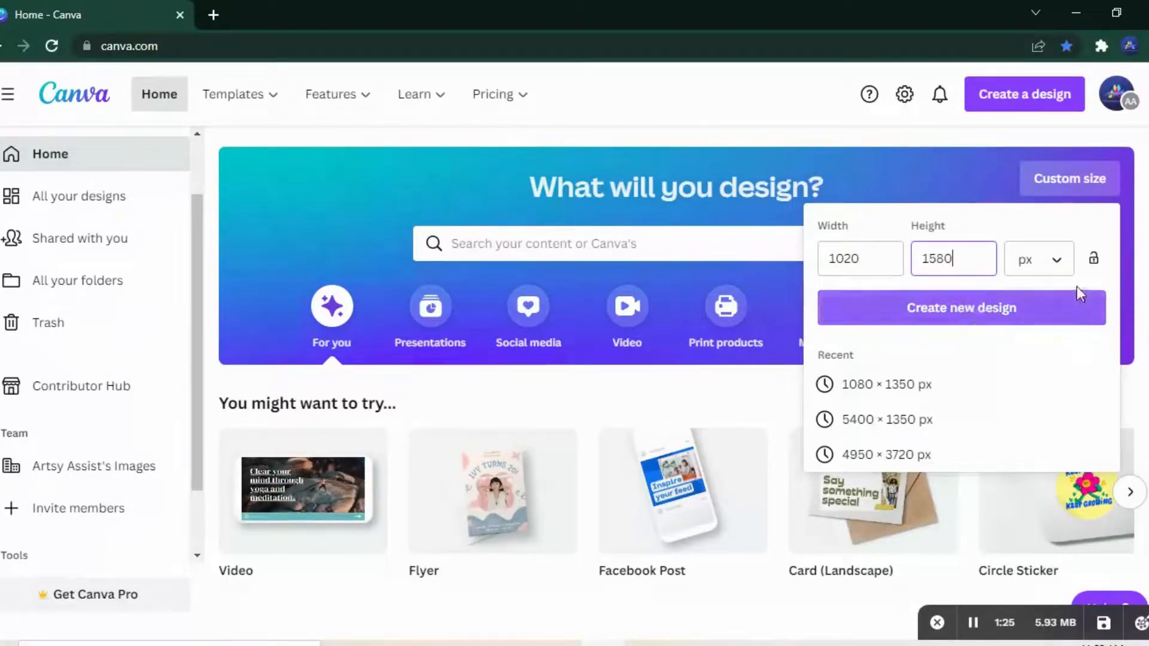
left_click(907, 157)
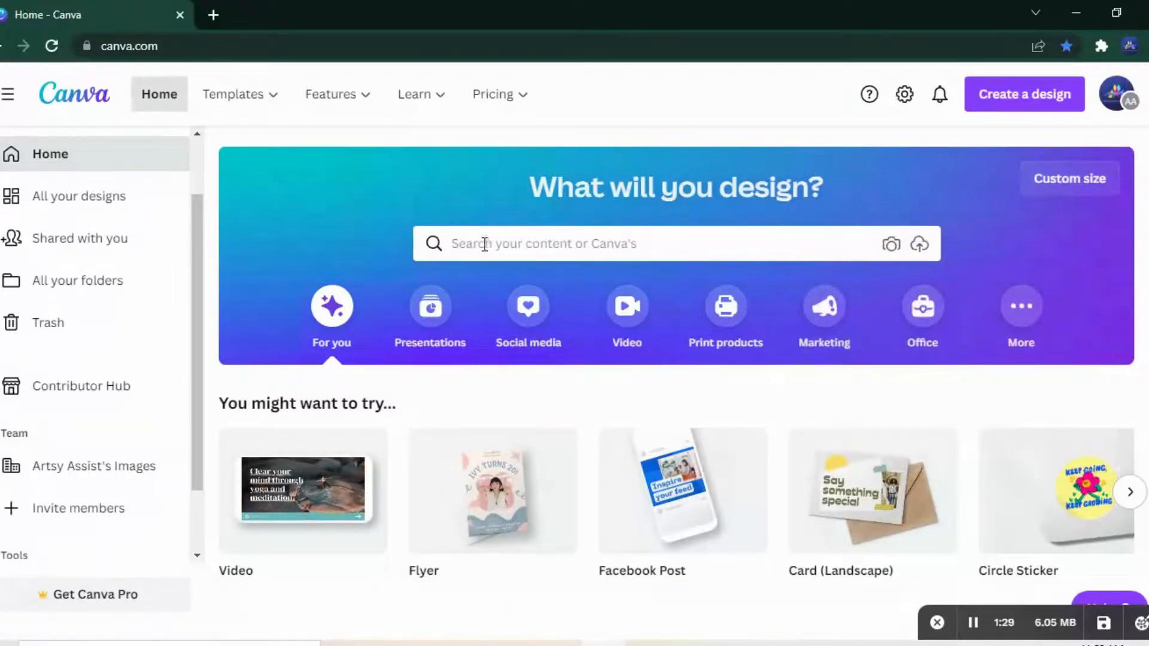
Step: Open the file choosers for a photo and for an upload, and cancel both without choosing a file
left_click(893, 250)
left_click(656, 11)
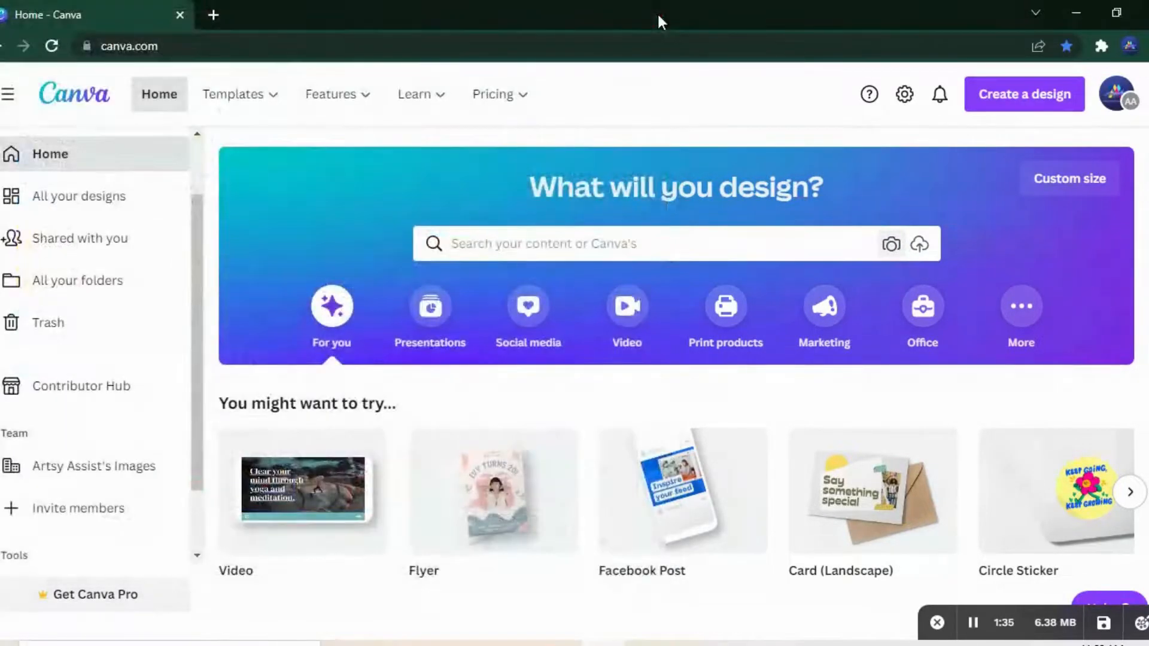
left_click(919, 245)
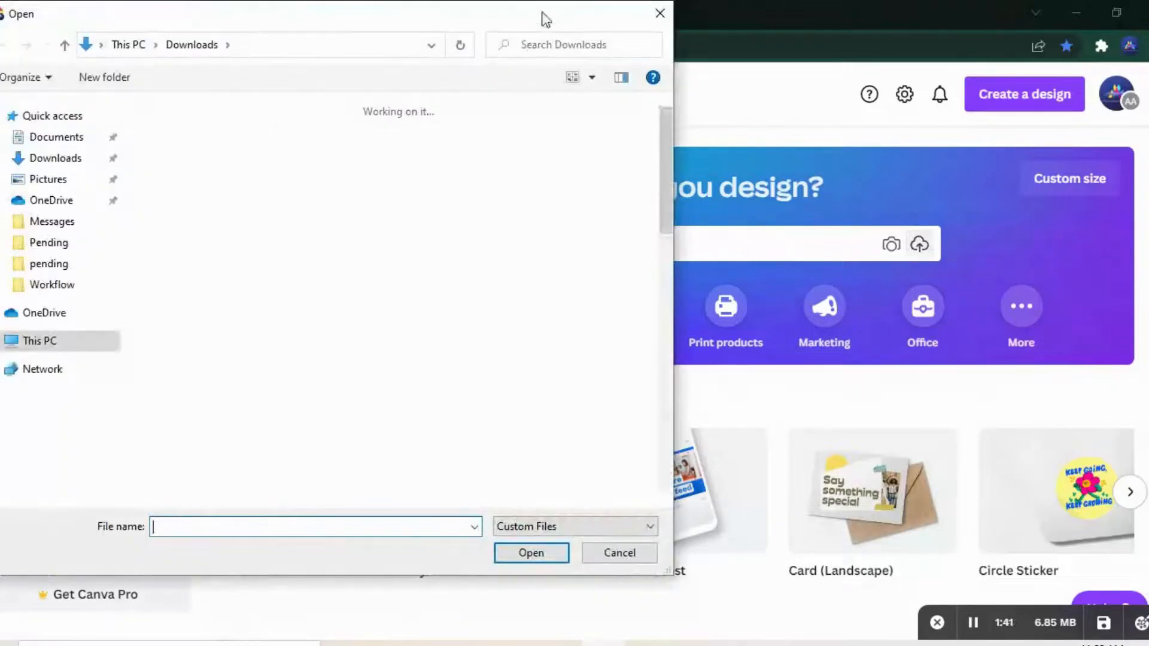
left_click(665, 18)
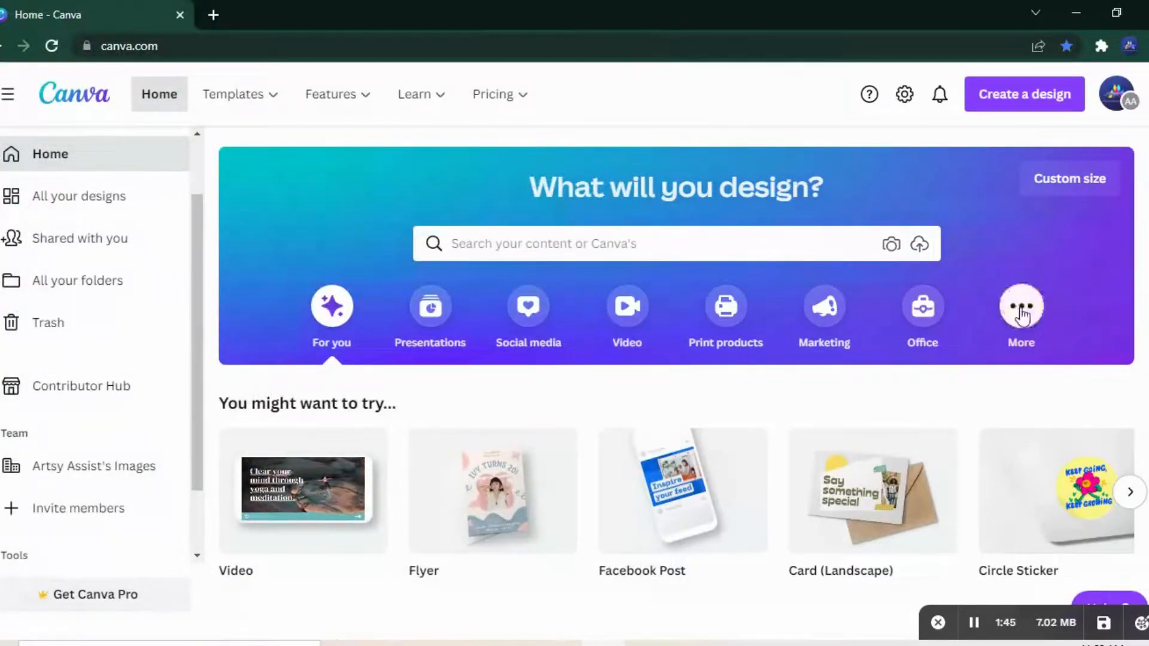
Step: Browse the design types offered in the More and Presentations categories
left_click(1022, 310)
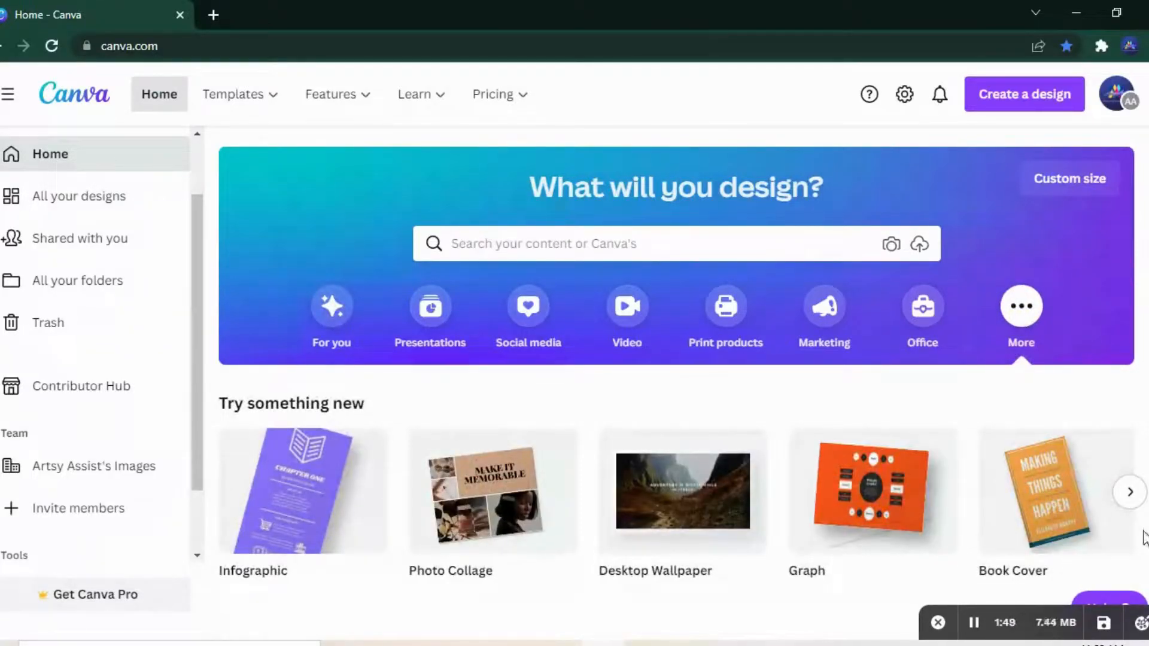
left_click(1132, 489)
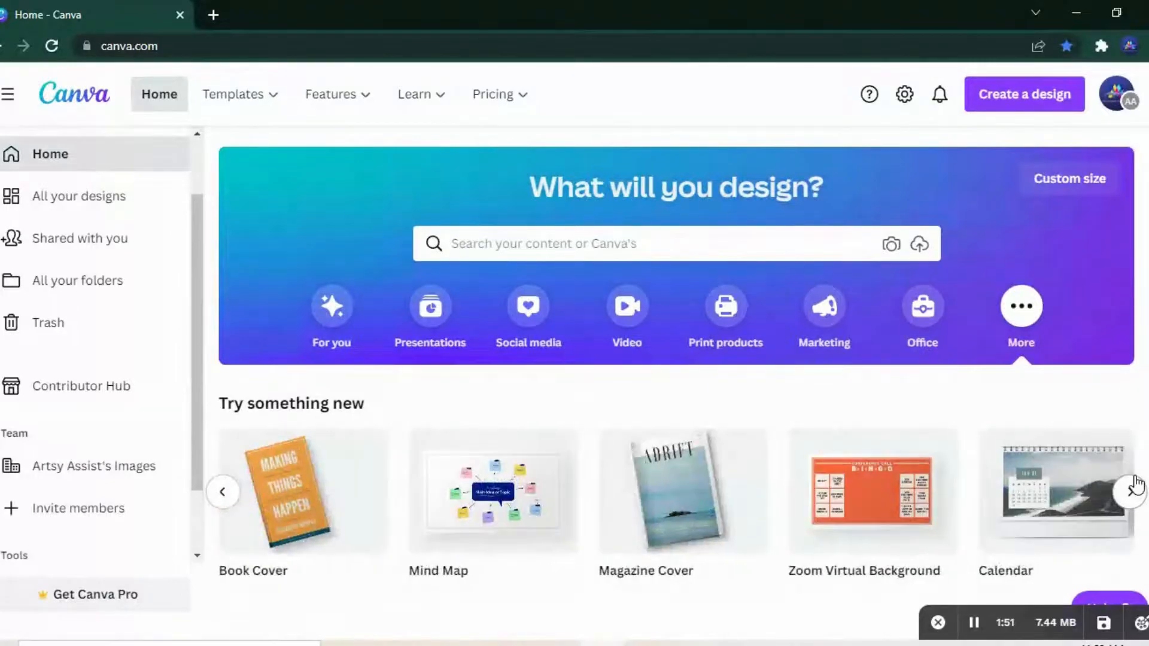
scroll(677, 349, "down", 1)
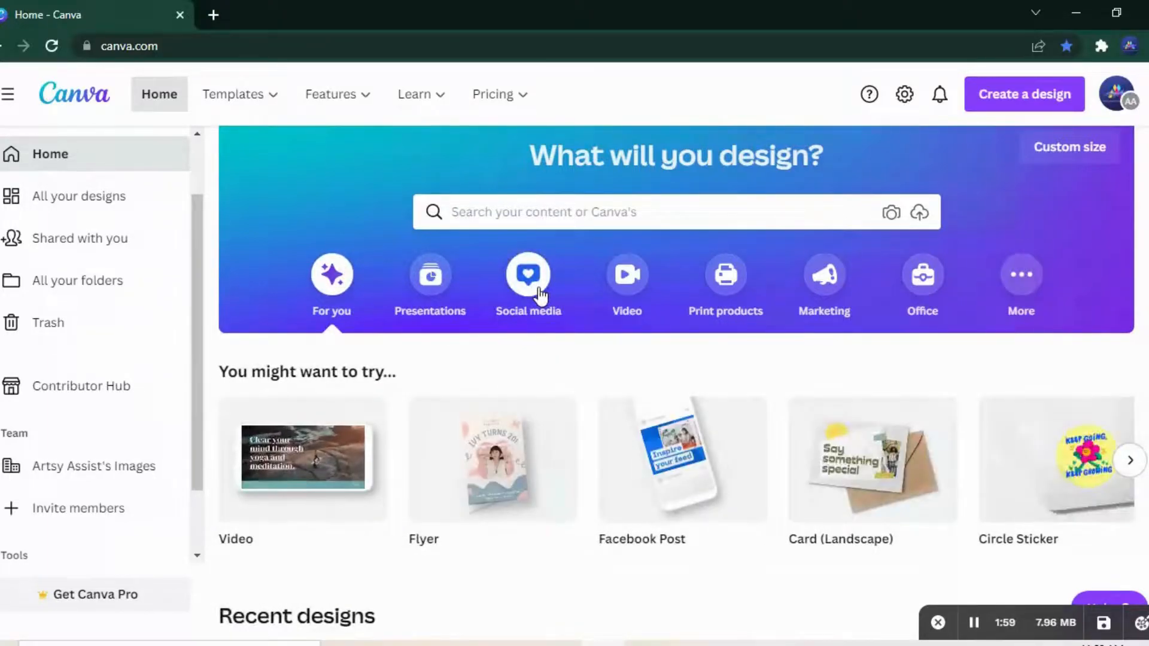
left_click(430, 277)
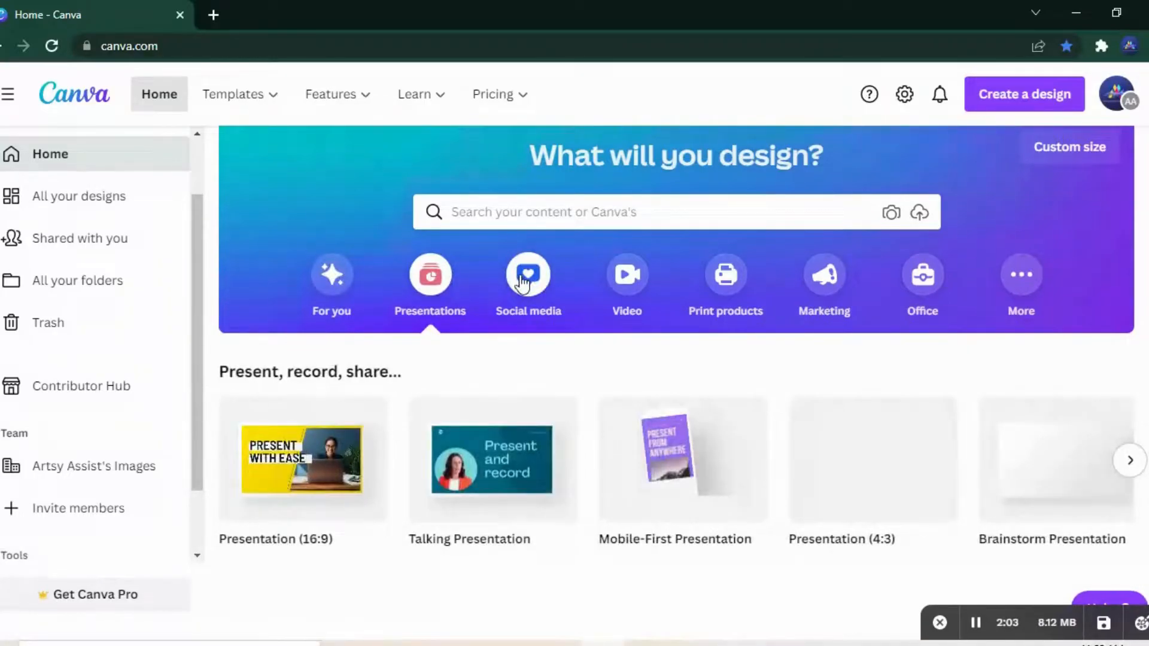
Step: Start Quick Create from the Social media category and select the Instagram Post format
left_click(524, 279)
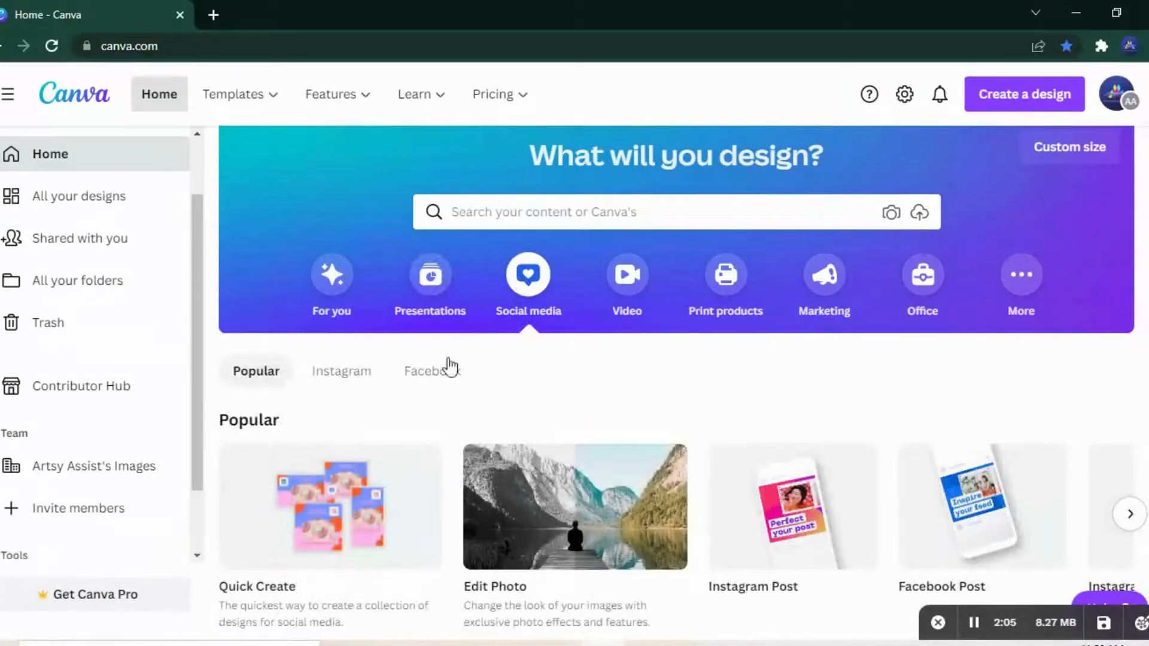
mouse_move(350, 514)
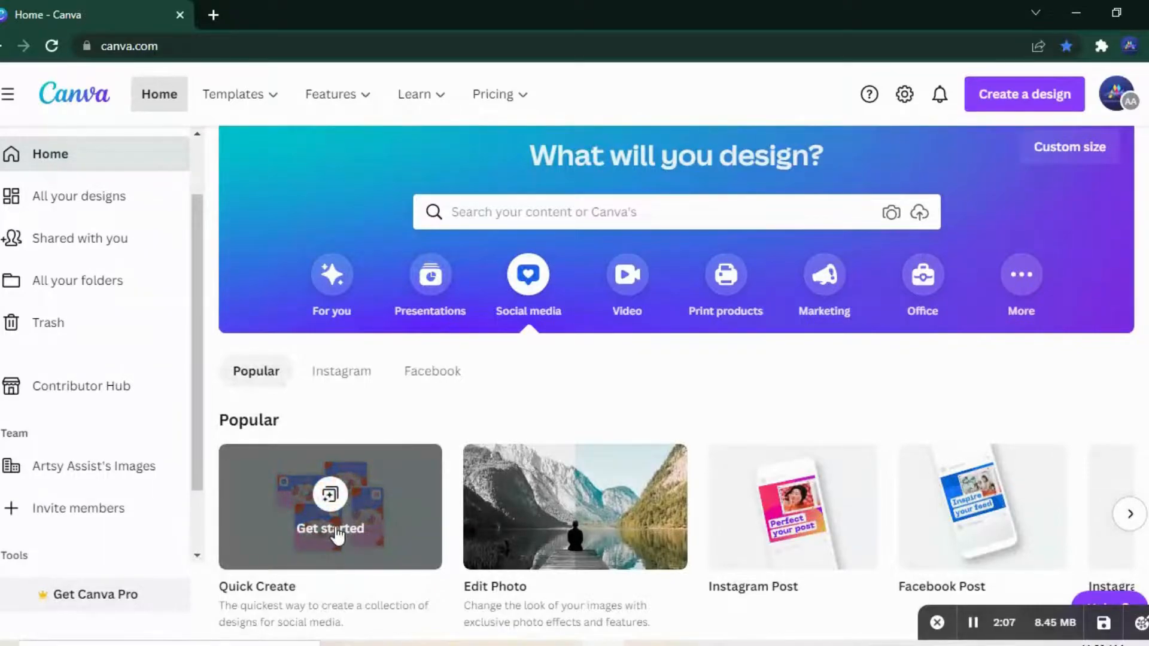
left_click(337, 530)
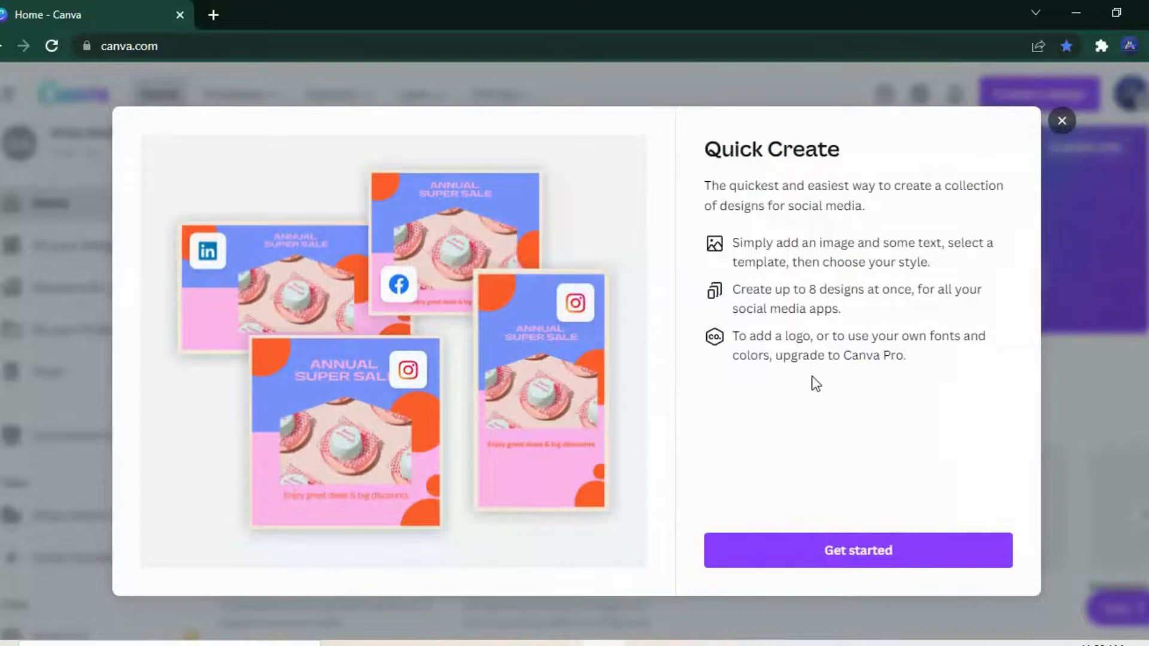
left_click(820, 546)
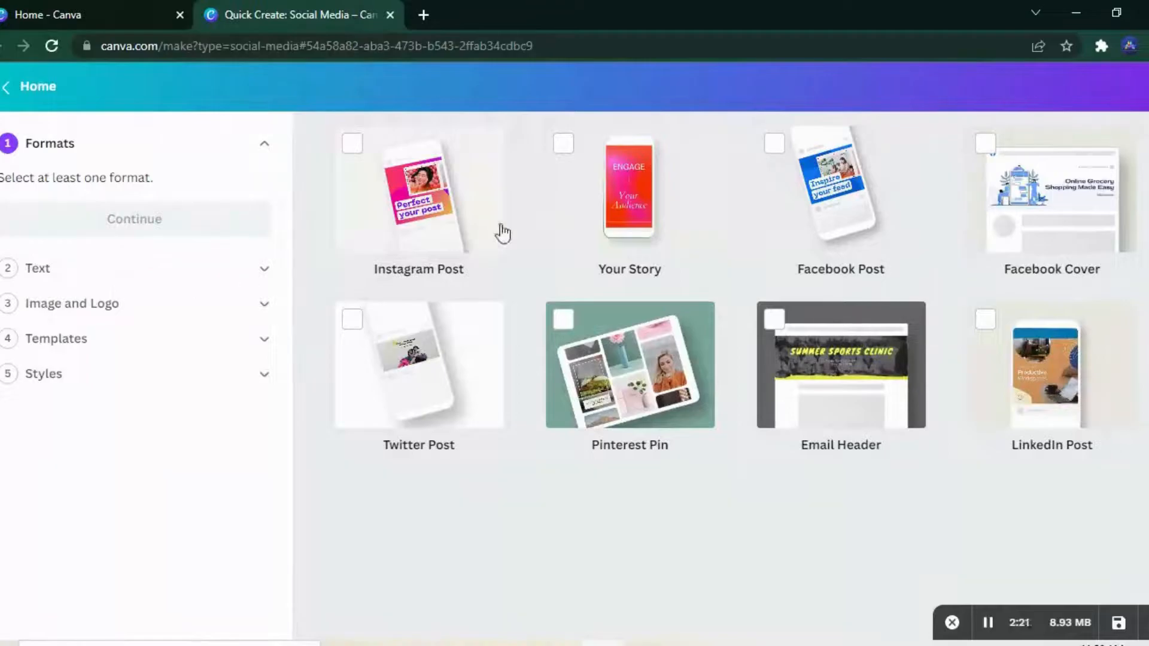
left_click(430, 210)
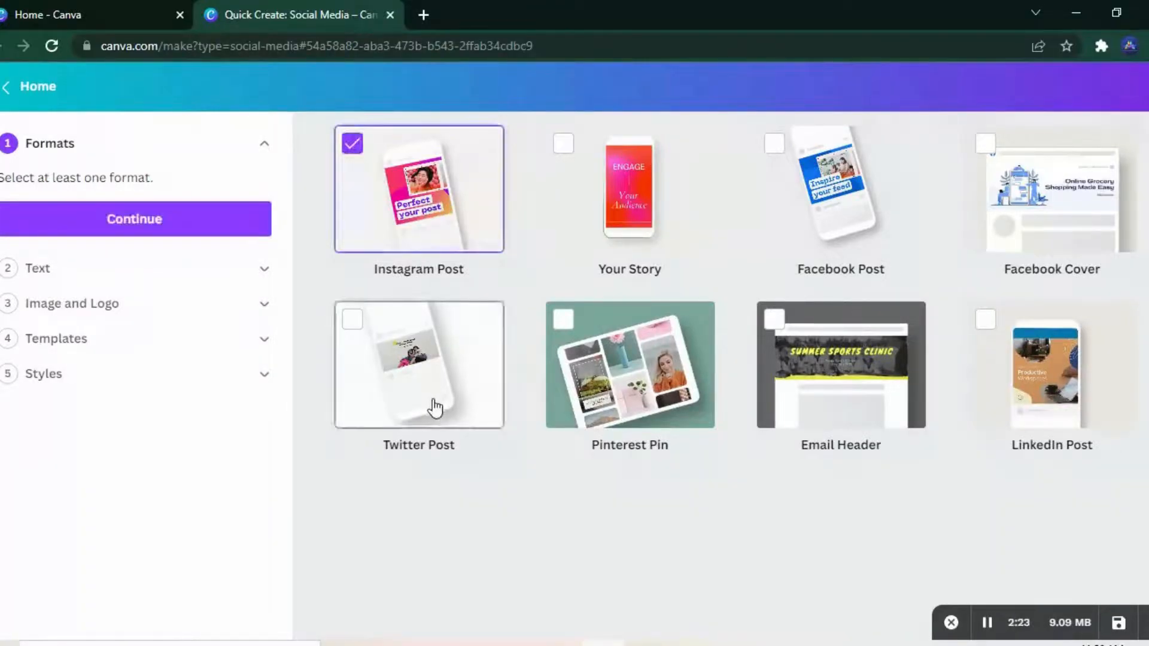
Step: Set the design's main text to "hello" and its additional text to "Welcome to designer deck"
left_click(121, 276)
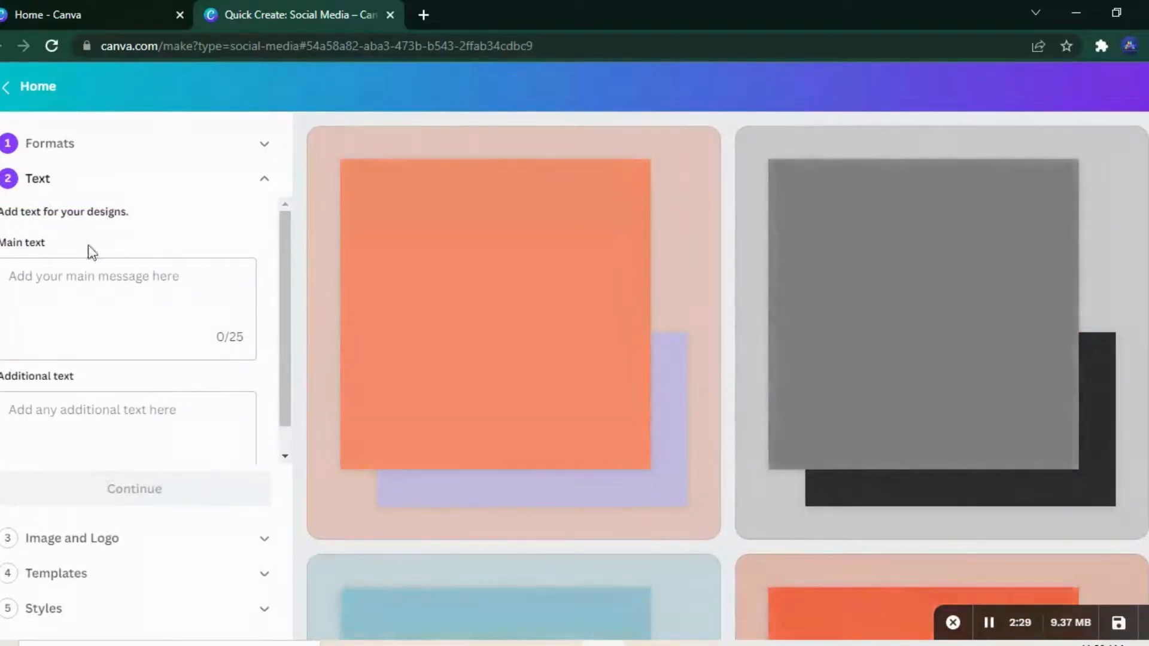
left_click(87, 309)
type("hel")
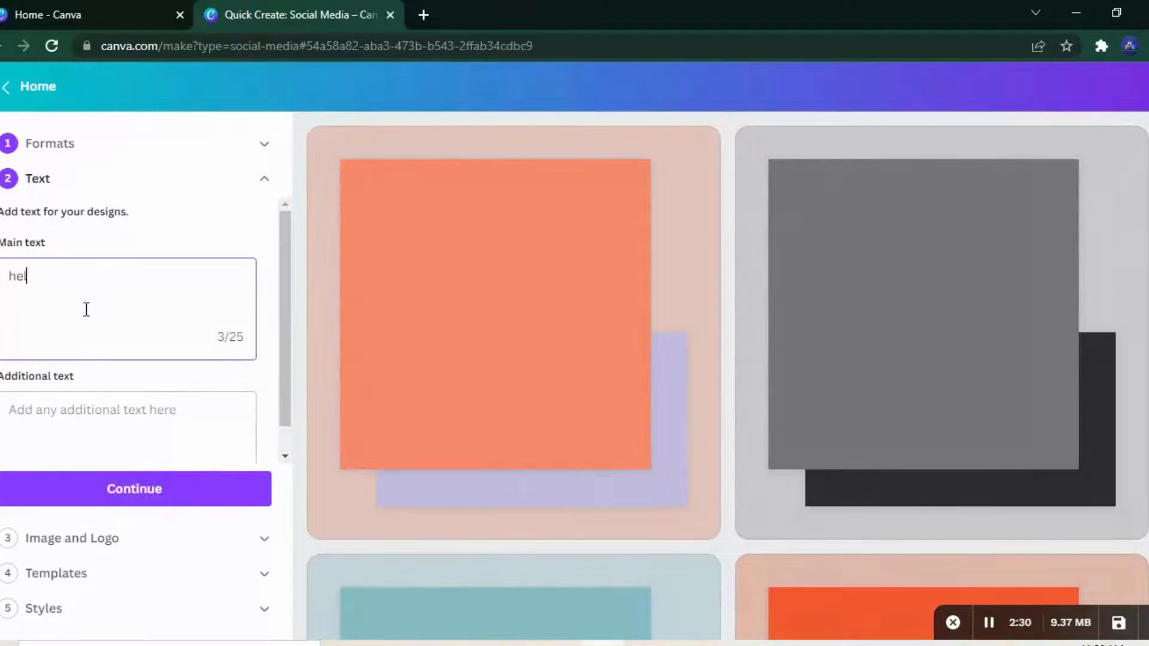
type("lo")
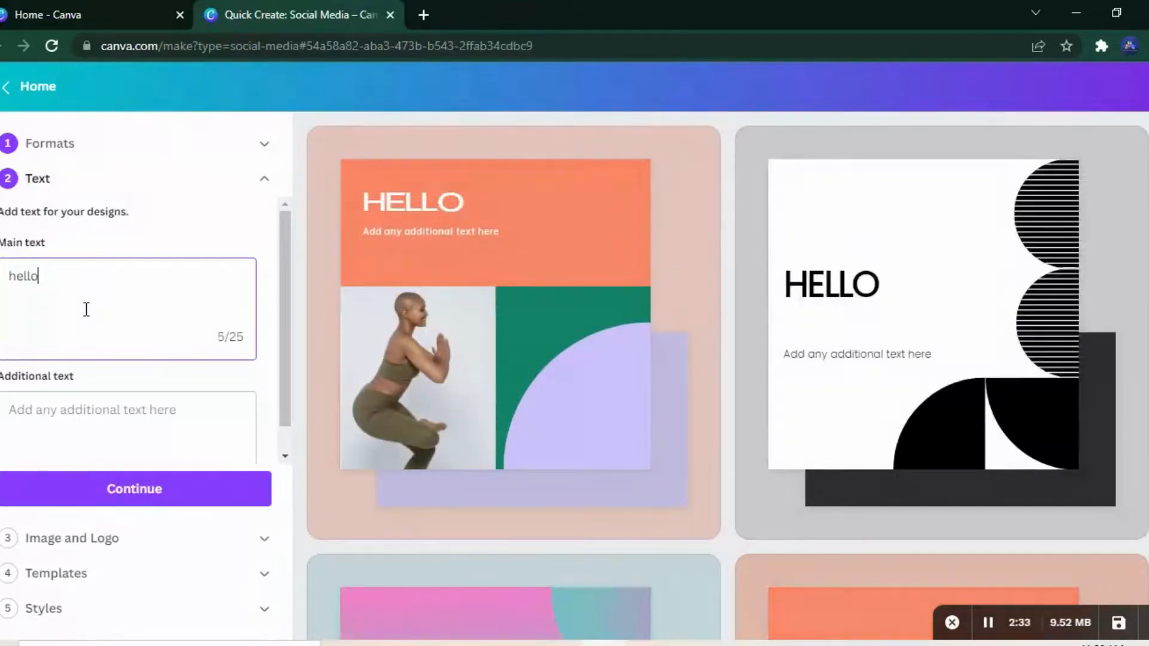
left_click(63, 437)
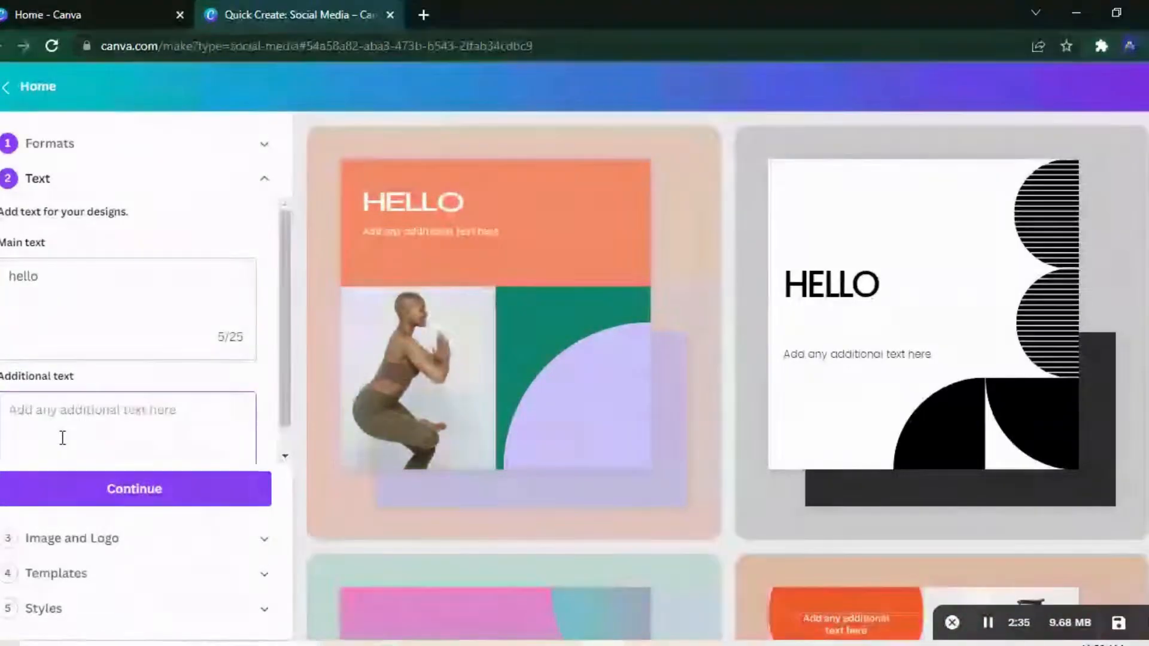
type("Welcome to designer deck")
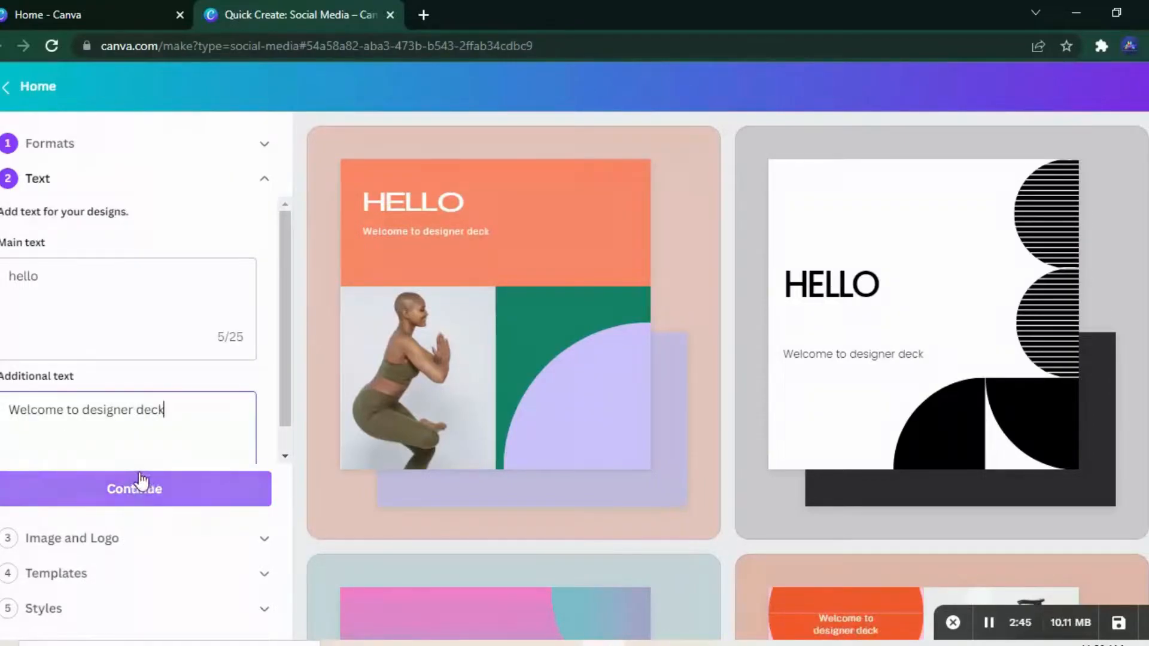
Step: Skip the optional image, logo and template choices and apply the Ginger Retro colour palette to the designs
left_click(264, 540)
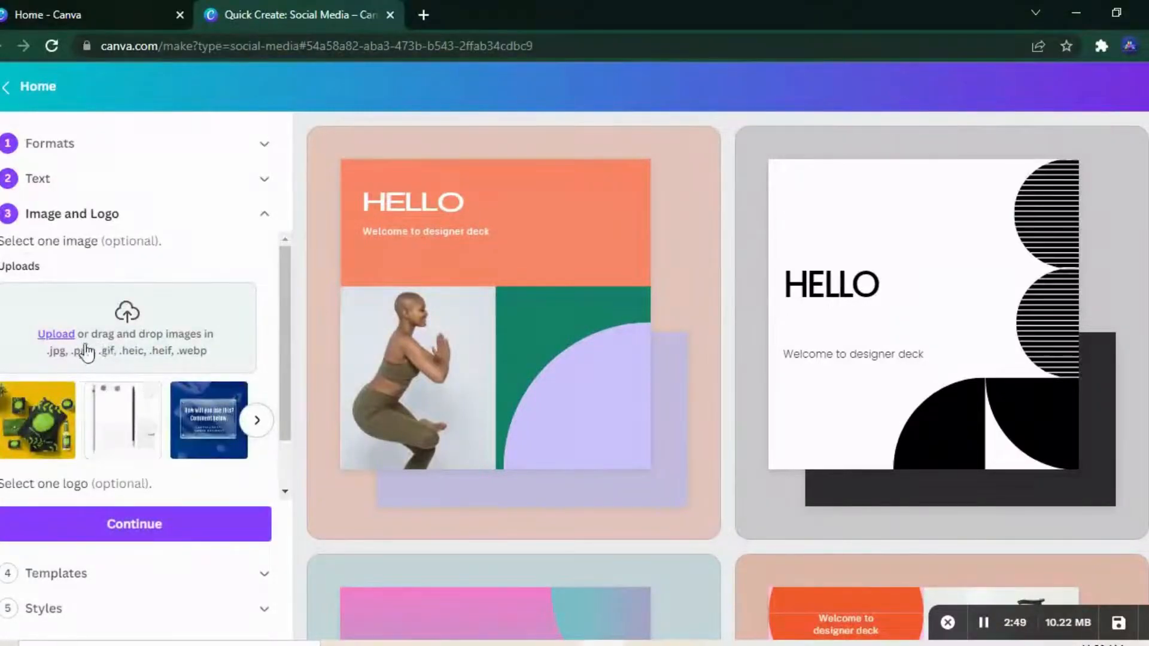
scroll(282, 446, "down", 1)
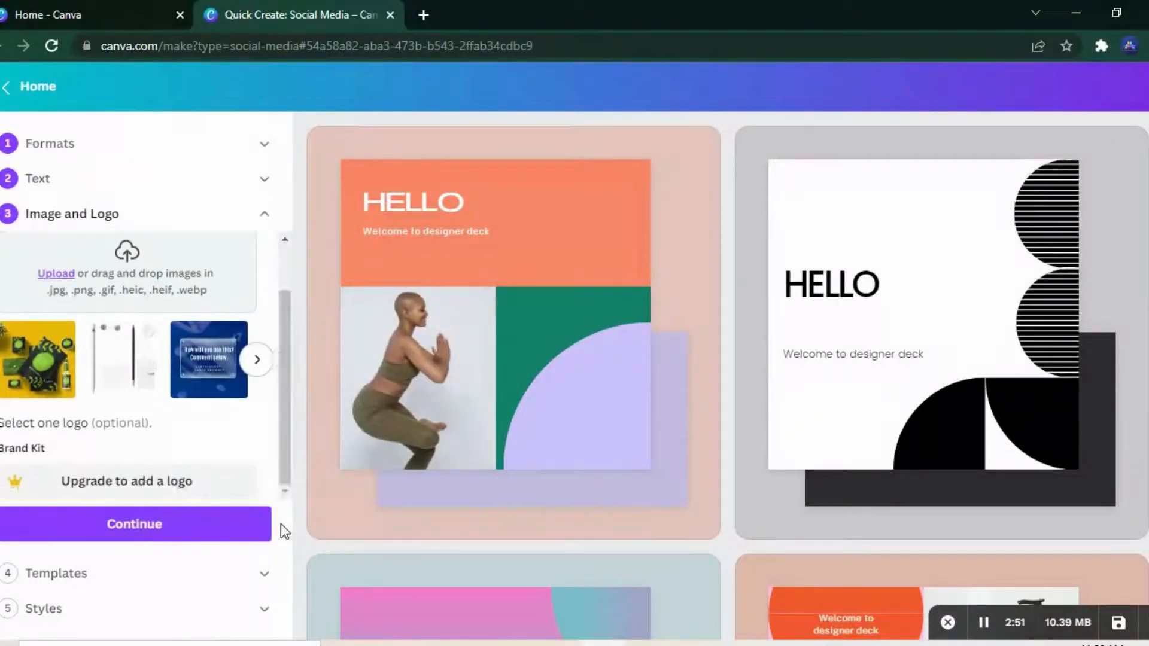
left_click(247, 581)
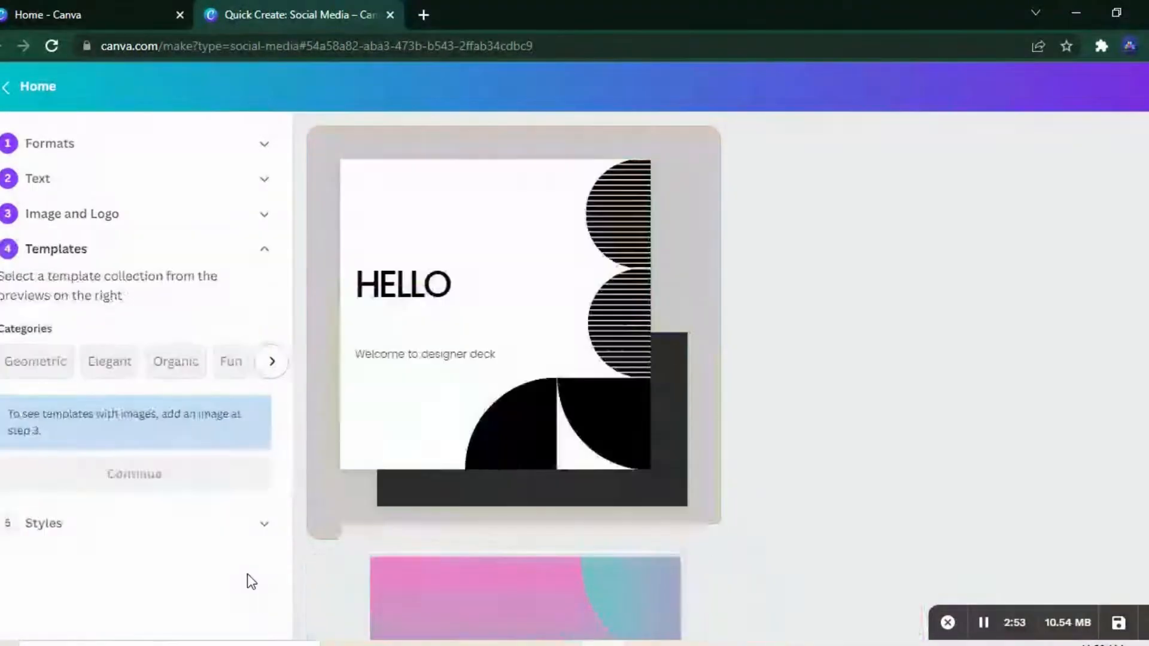
left_click(75, 524)
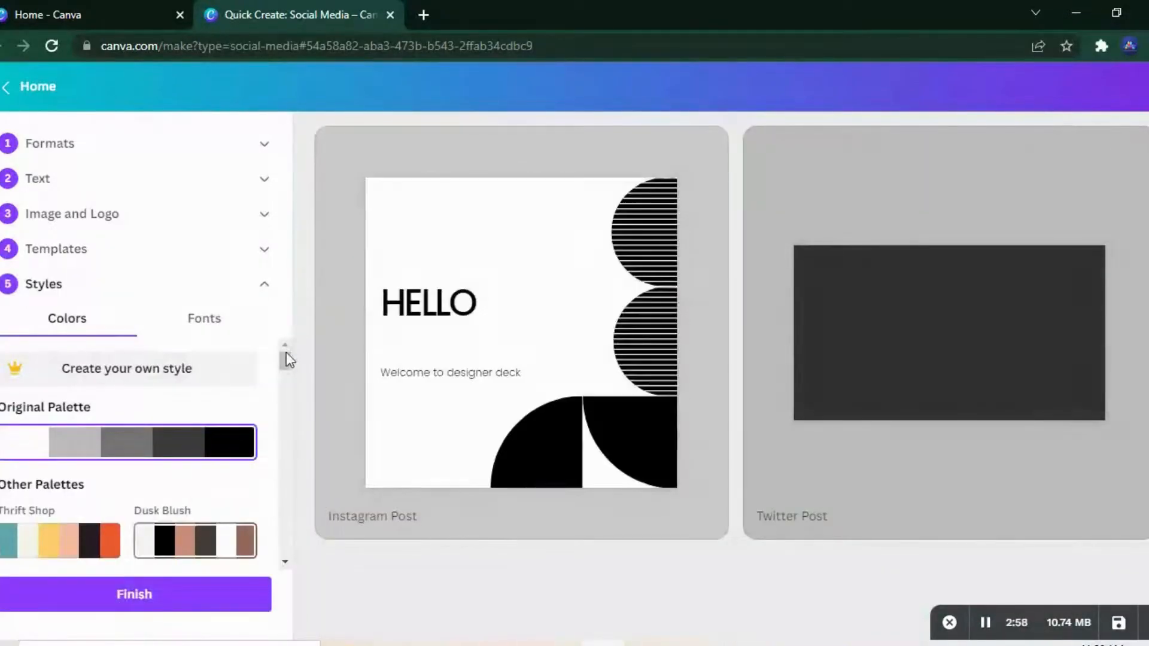
scroll(259, 403, "down", 5)
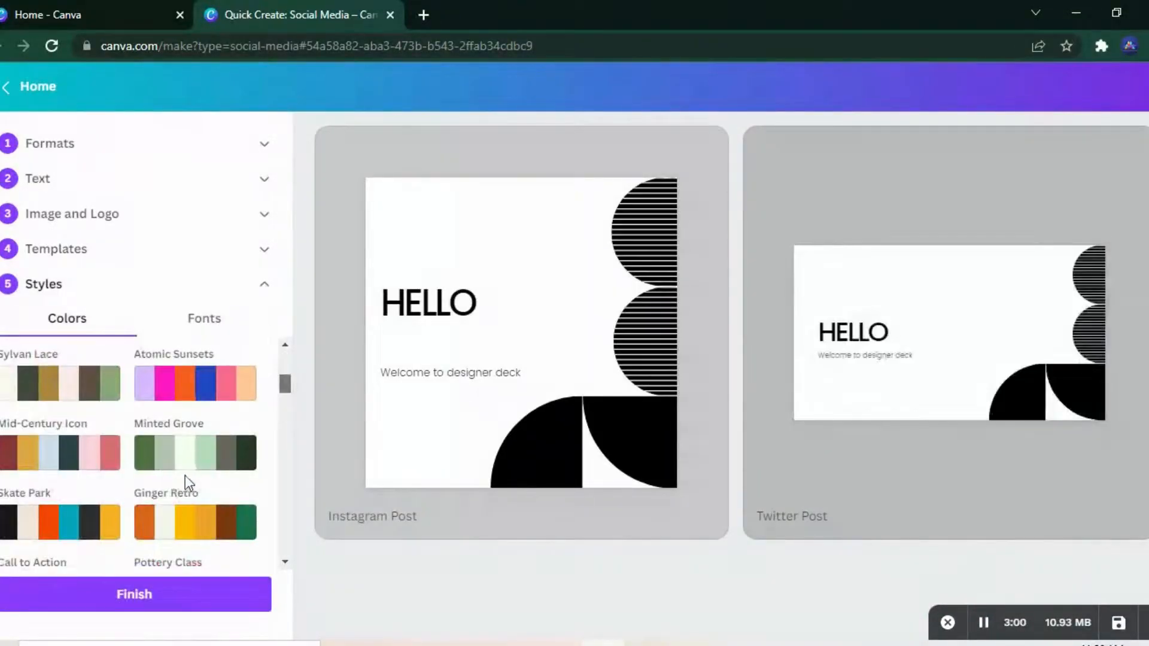
left_click(185, 510)
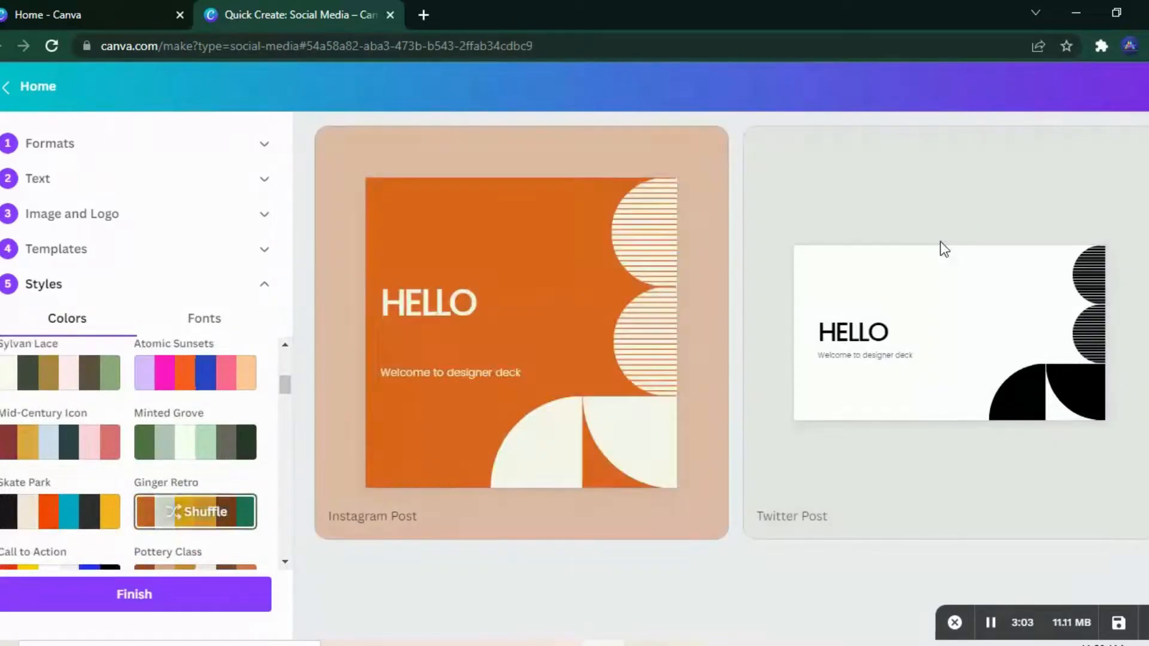
Step: Finish the Quick Create designs and open the collection where they are saved
left_click(210, 585)
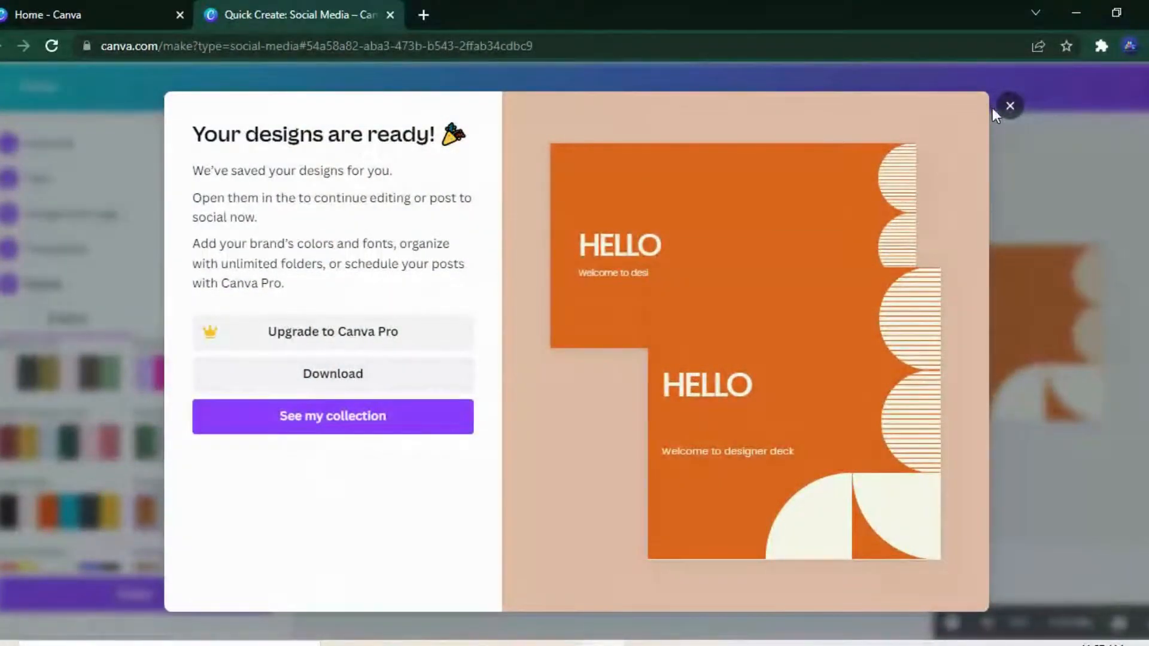
left_click(423, 434)
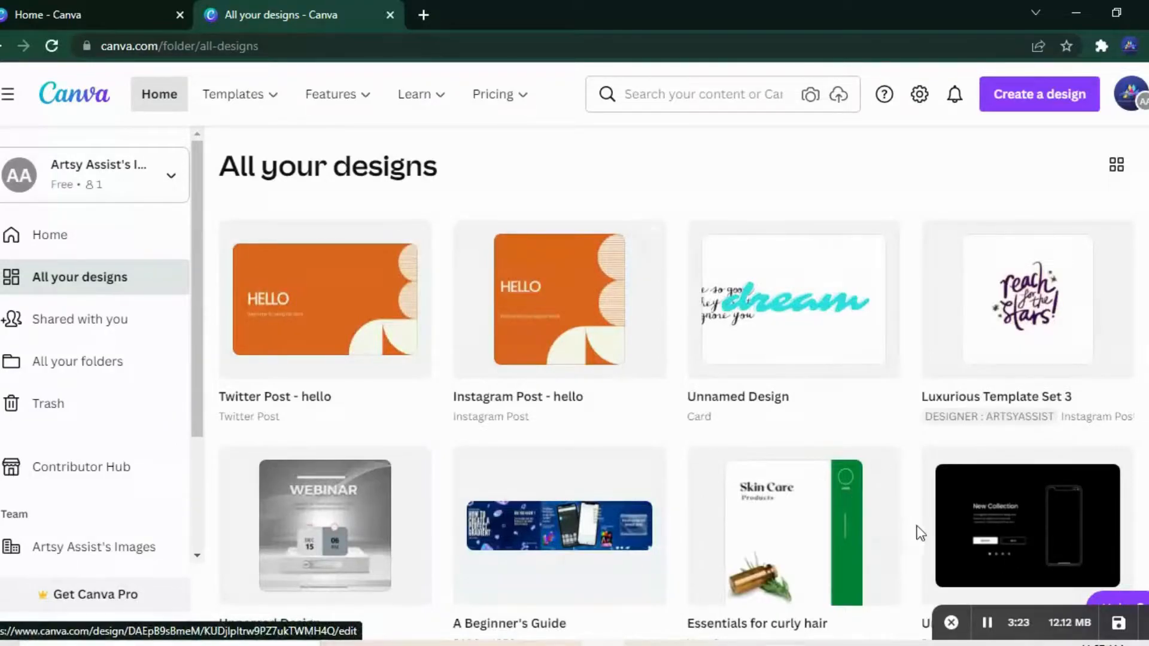
left_click(970, 625)
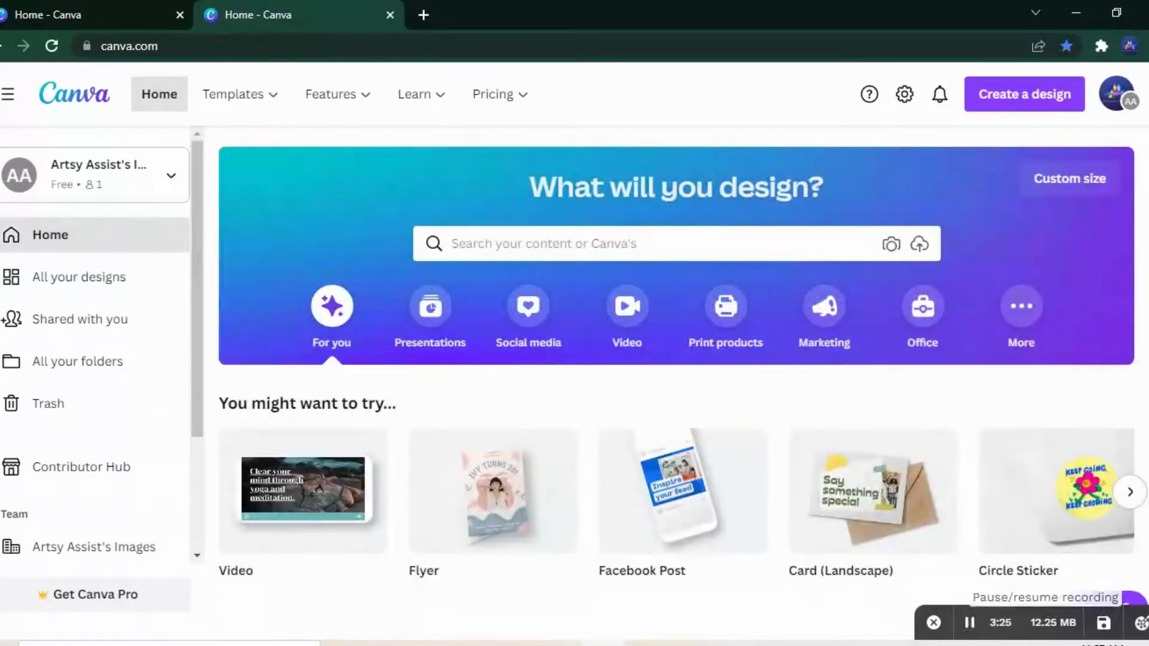
Step: Create a blank 210 × 297 mm flyer from the Print products category and close the old home page tab
scroll(682, 382, "down", 1)
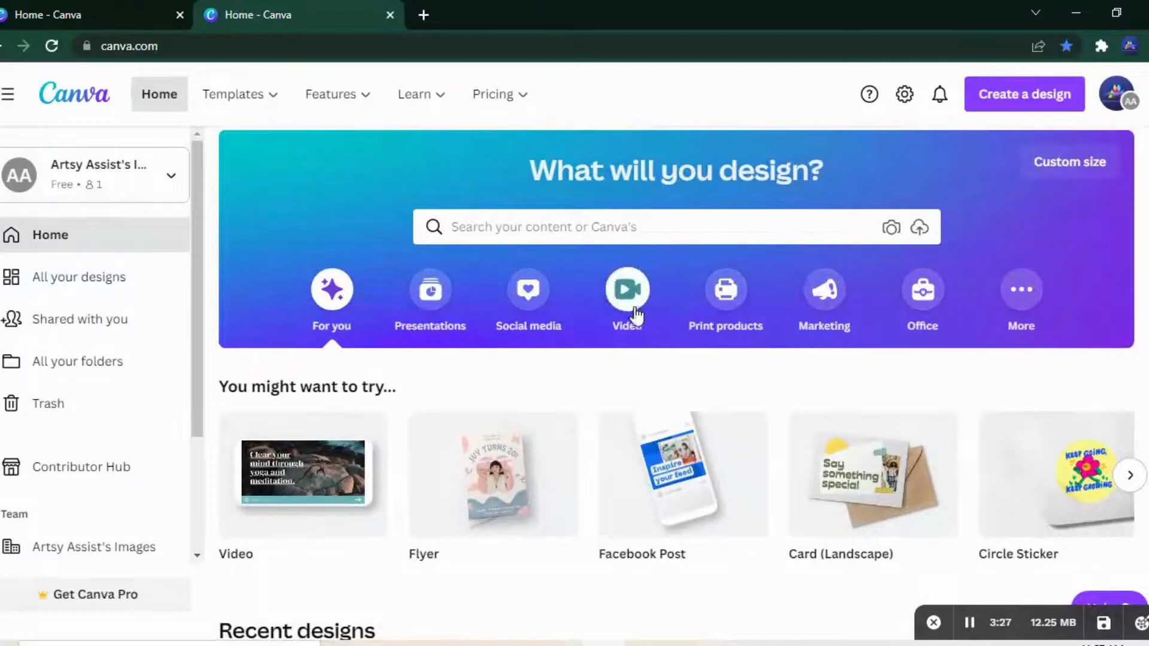
left_click(627, 292)
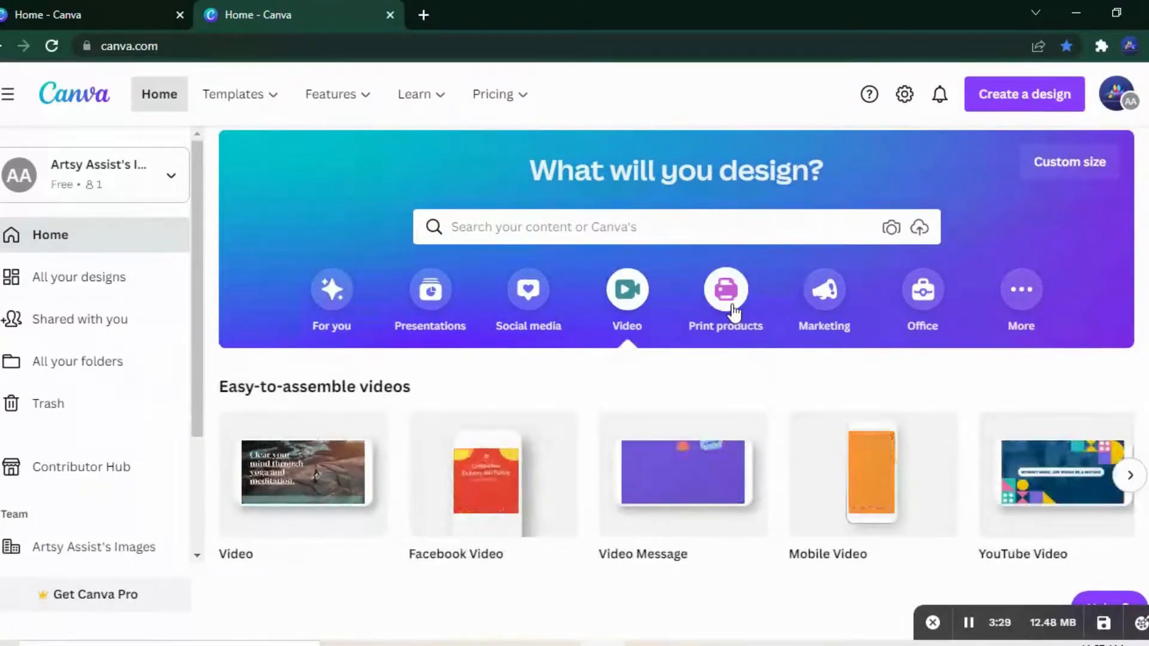
left_click(733, 310)
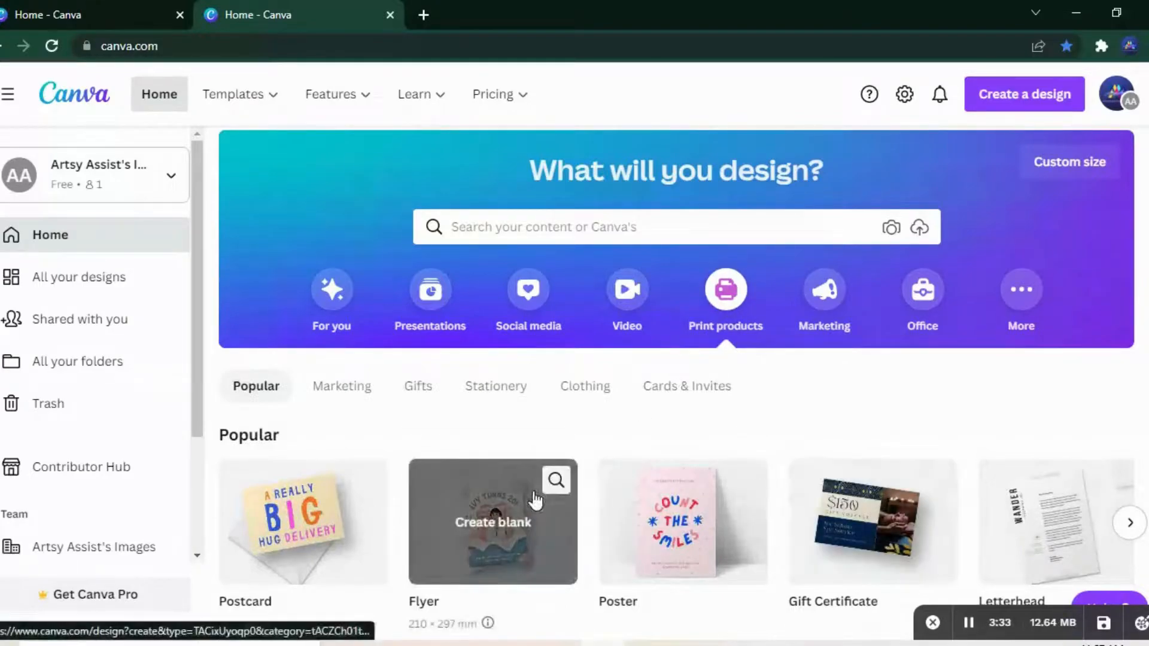
left_click(472, 503)
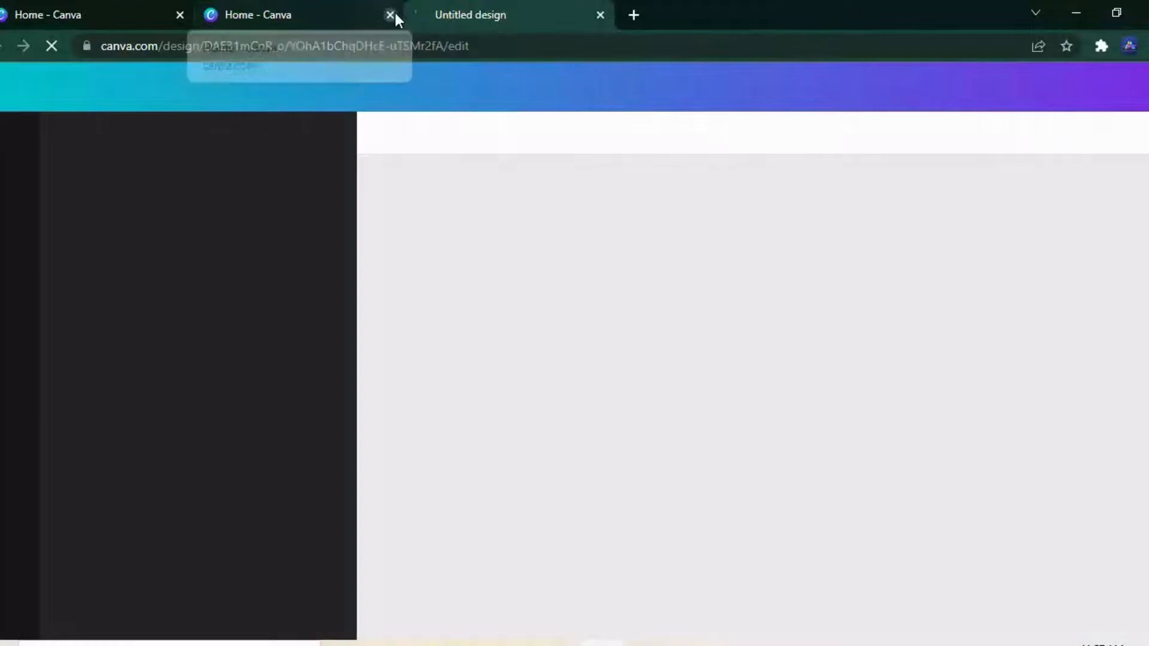
left_click(392, 14)
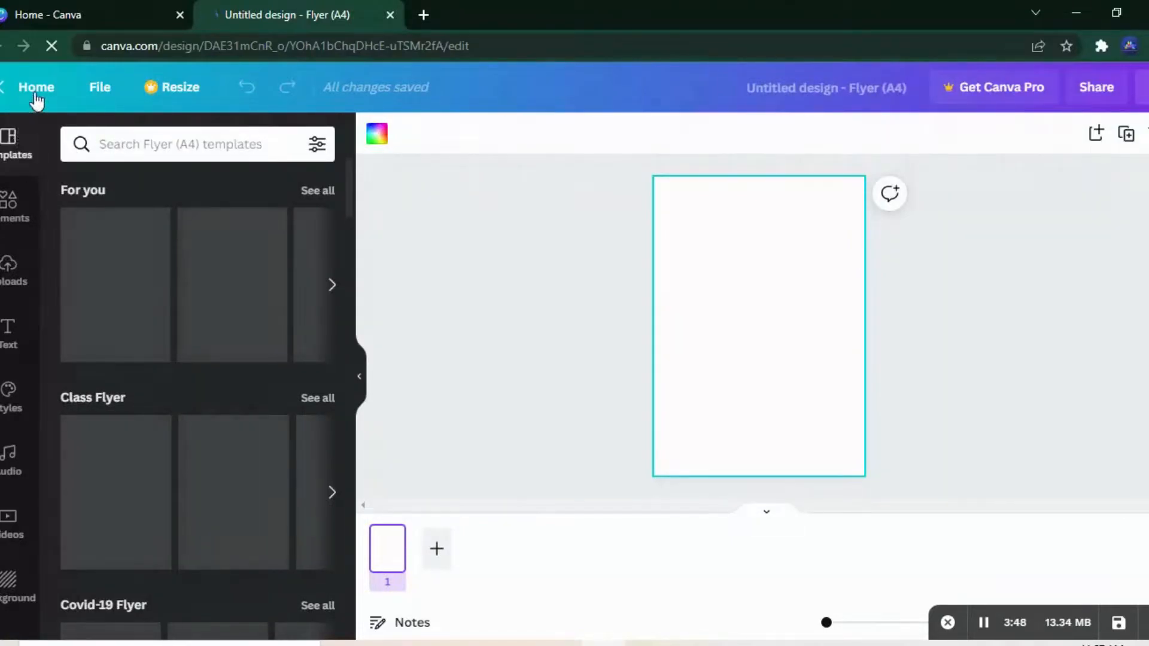
Step: Rename the untitled flyer as "Name of your design"
left_click(98, 90)
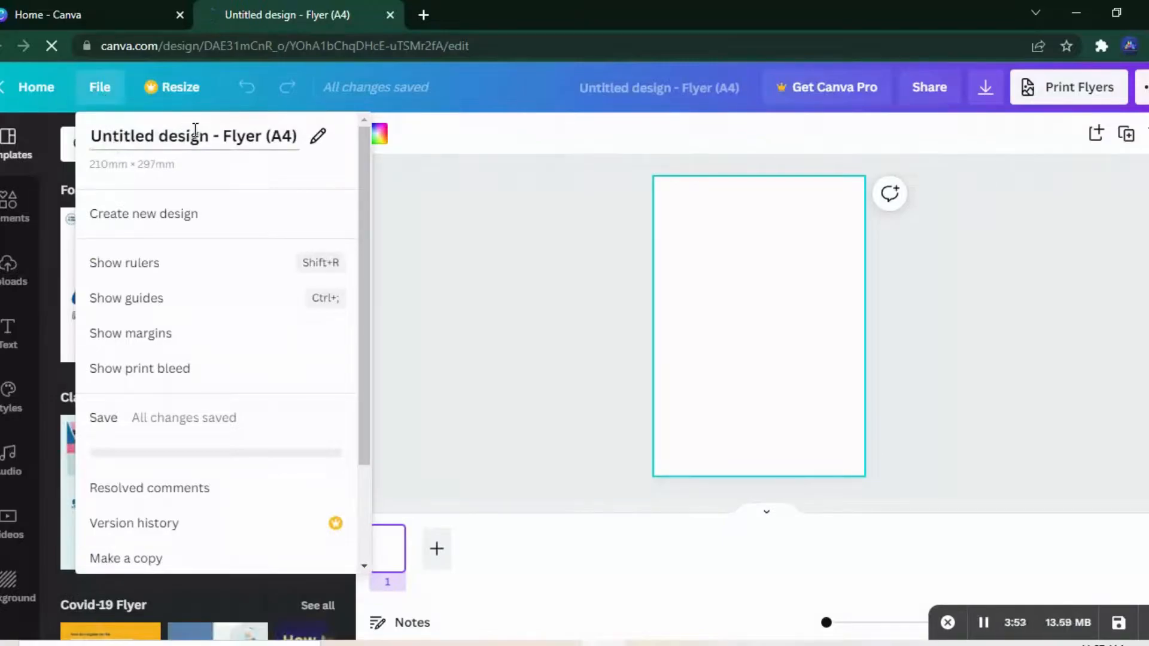
left_click(318, 136)
type("Name o")
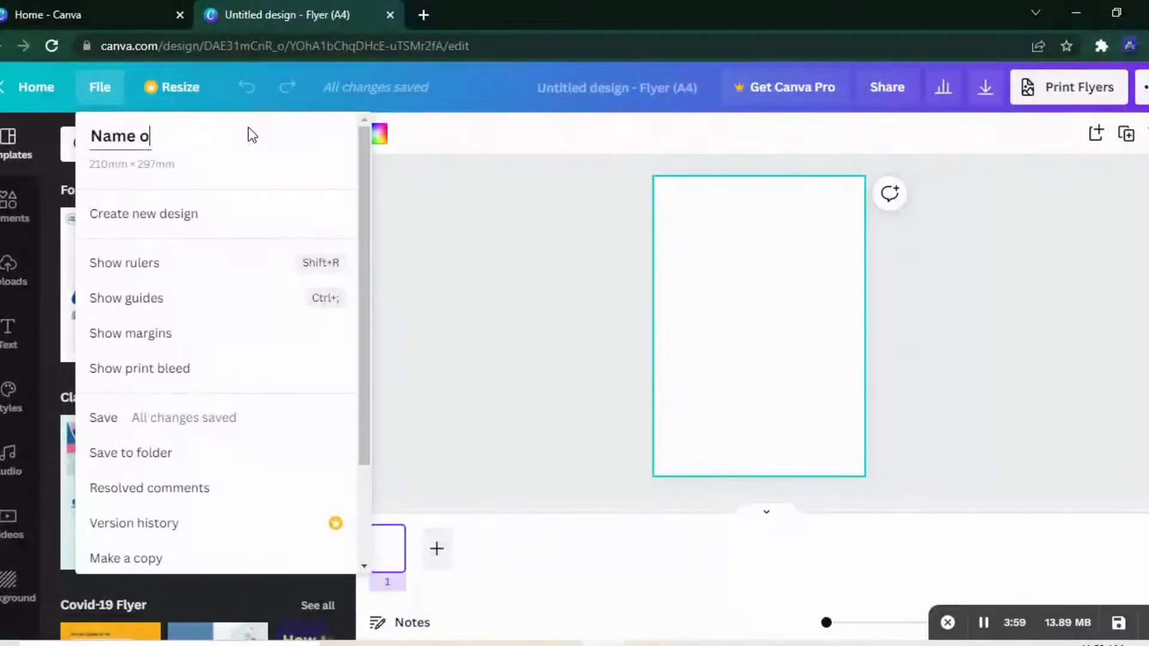
type("f your design")
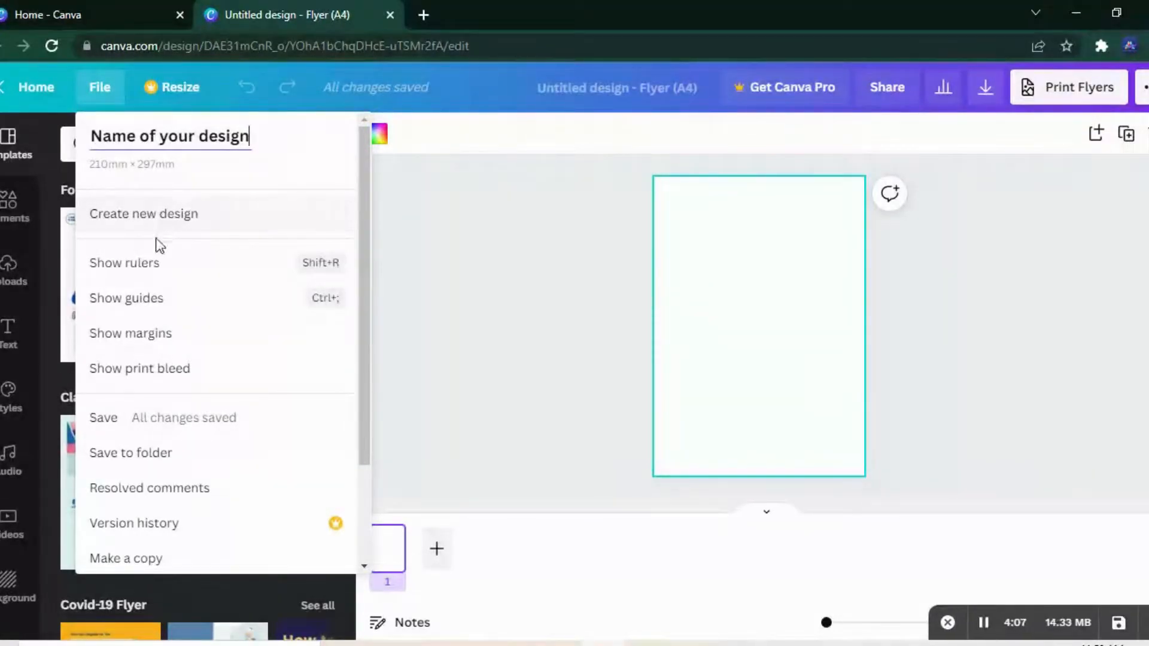
Step: Show the rulers and place two horizontal guides across the page, at about 75 mm and 190 mm from its upper edge
left_click(156, 269)
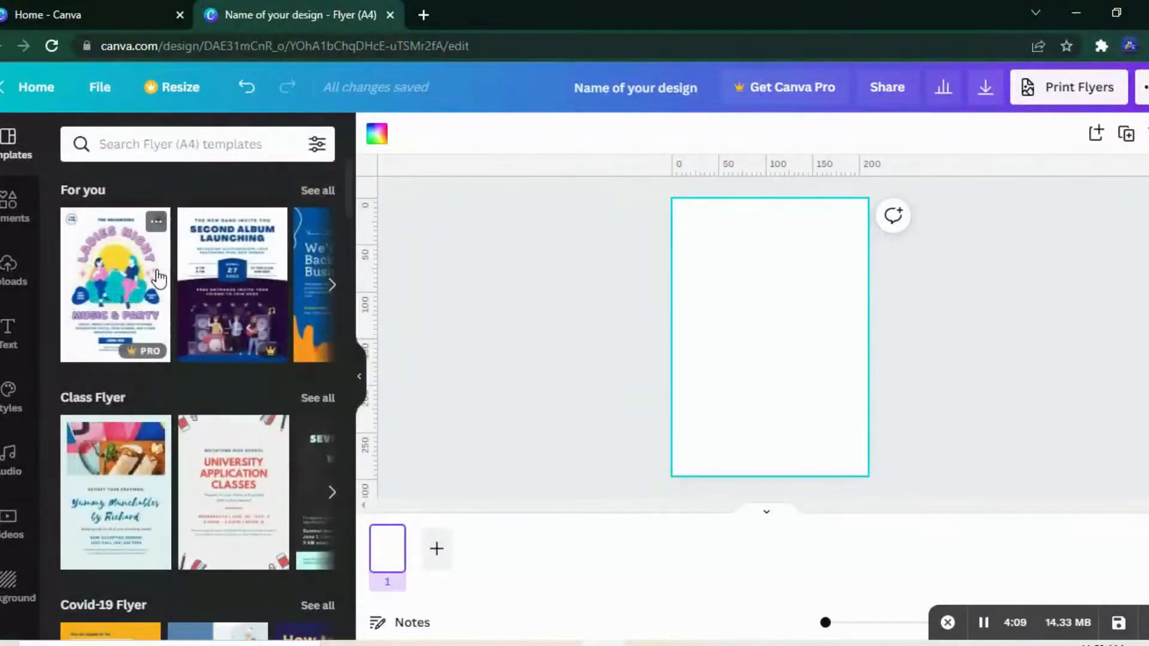
left_click_drag(735, 172, 736, 269)
left_click_drag(751, 170, 751, 378)
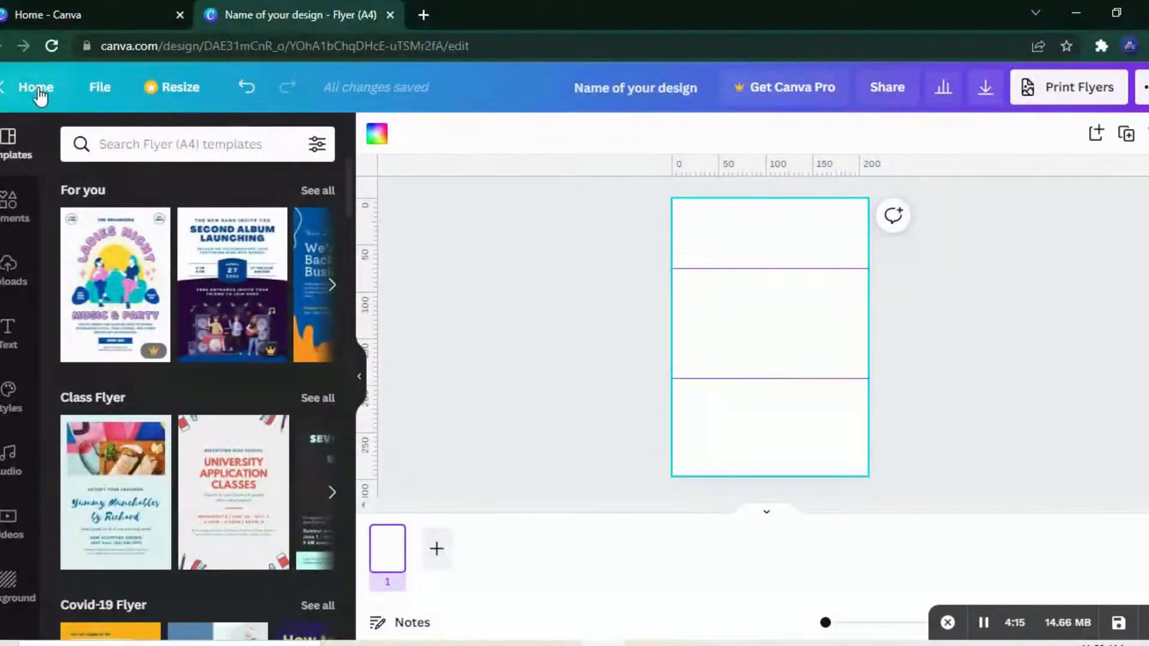
Step: Place two vertical guides on the page, at about 135 mm and 30 mm on the horizontal ruler
left_click(99, 87)
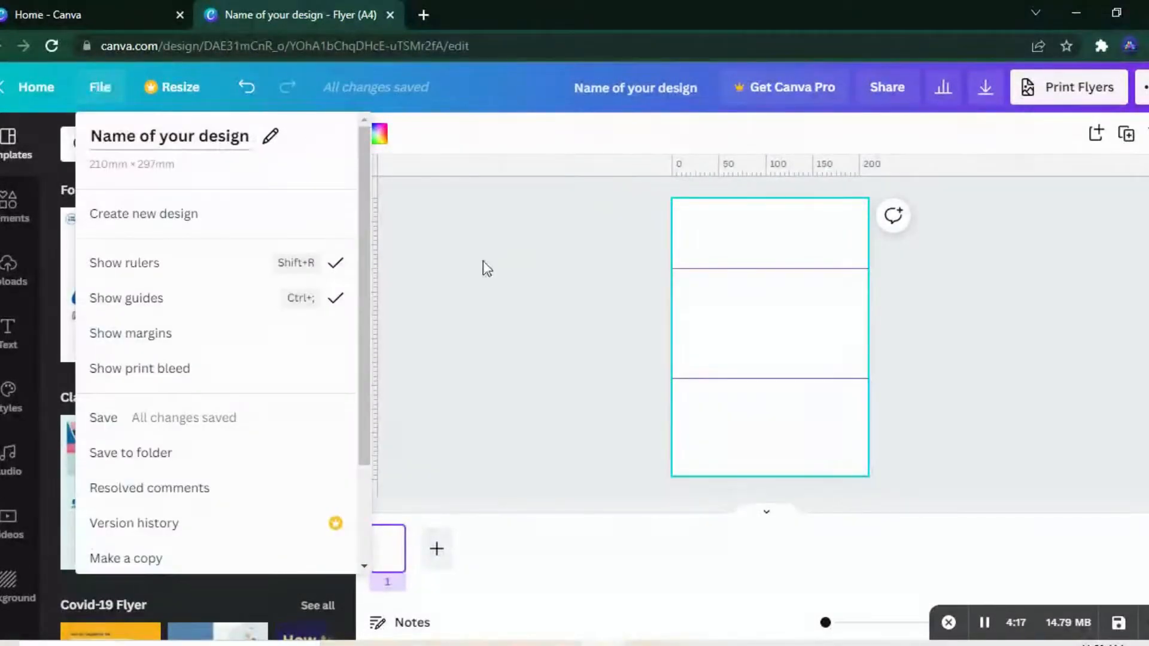
left_click(561, 291)
left_click_drag(374, 263, 798, 277)
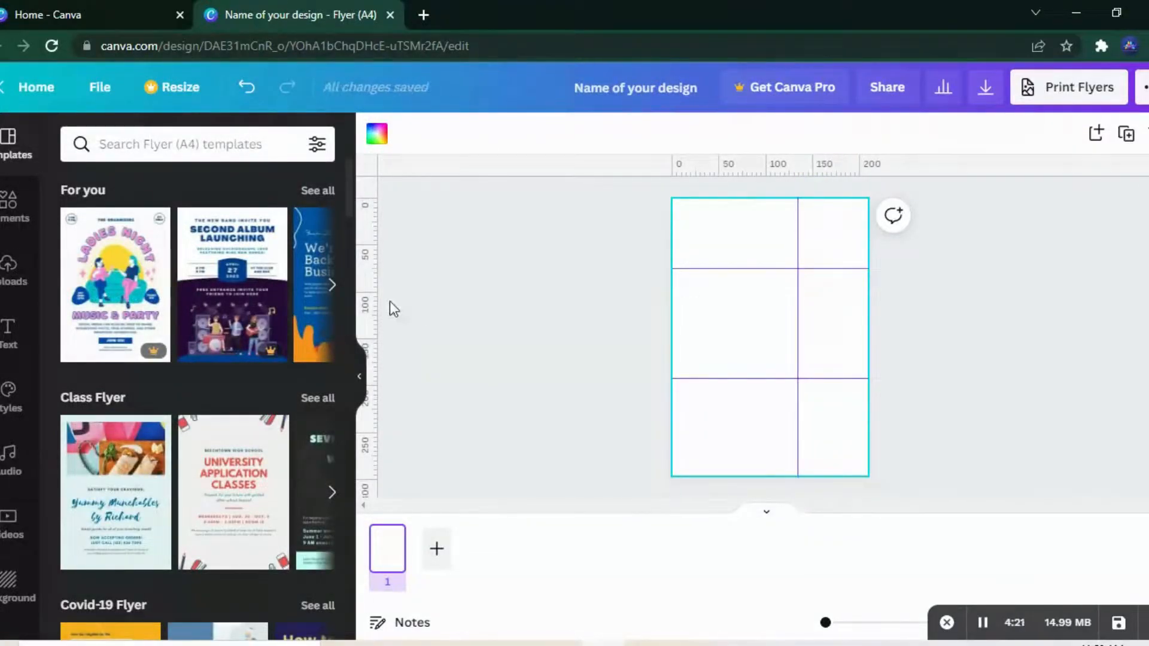
left_click_drag(368, 300, 700, 323)
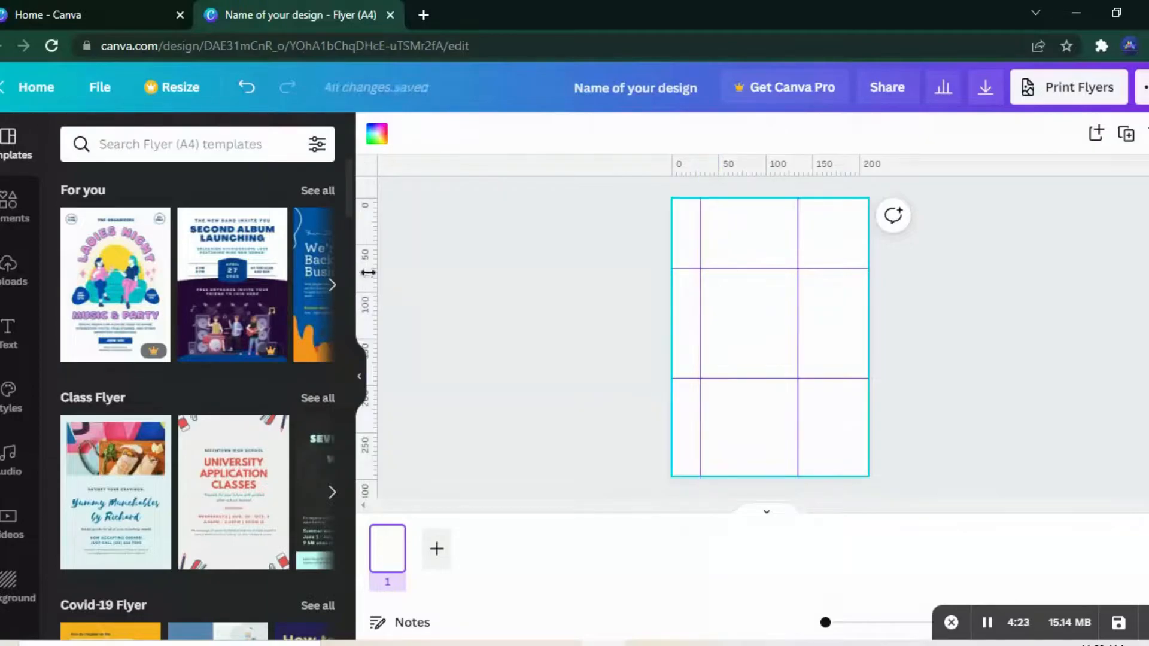
Step: Hide the guides on the flyer page
left_click(99, 87)
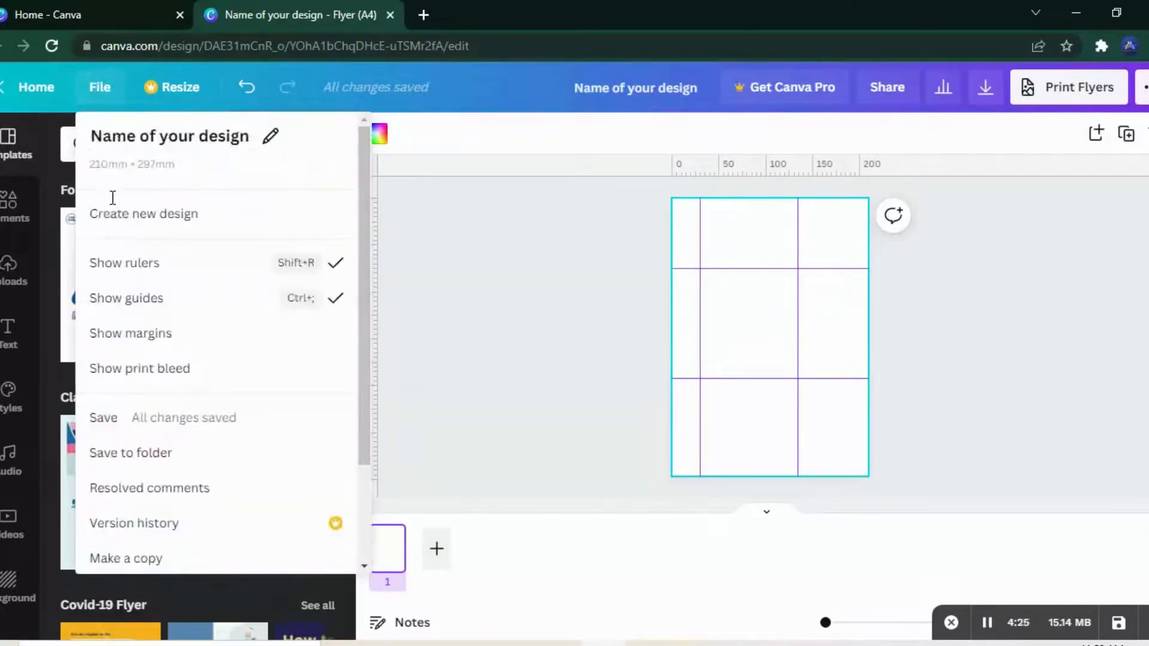
left_click(128, 301)
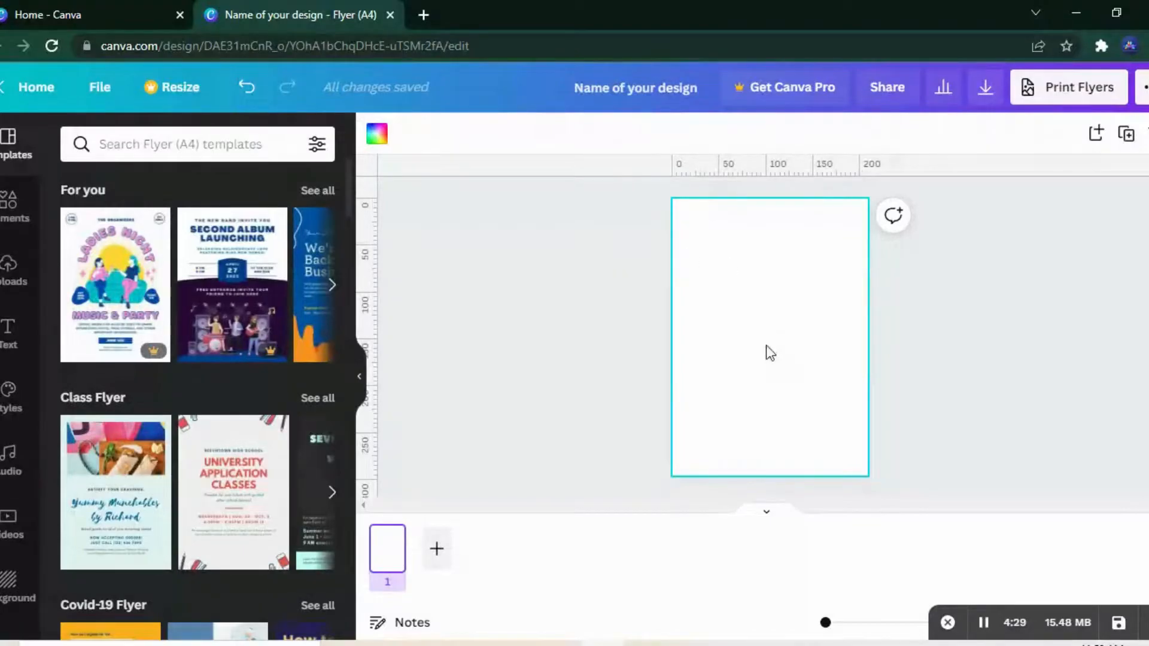
left_click(765, 380)
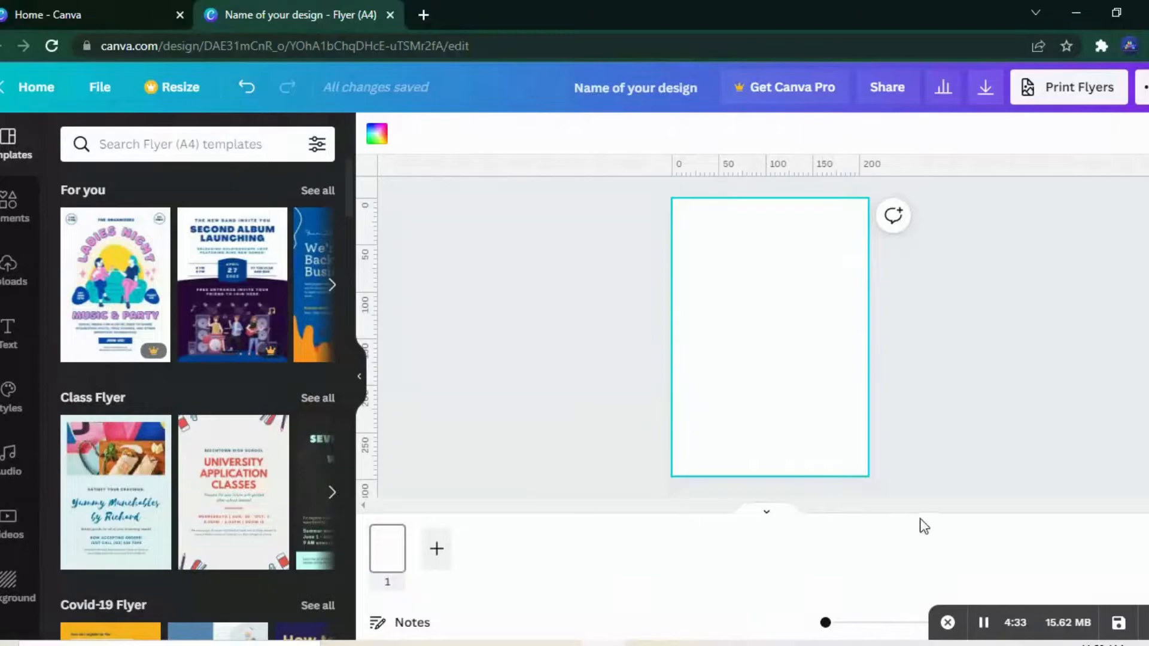
Step: Show the margins and the print bleed on the flyer page
left_click(86, 91)
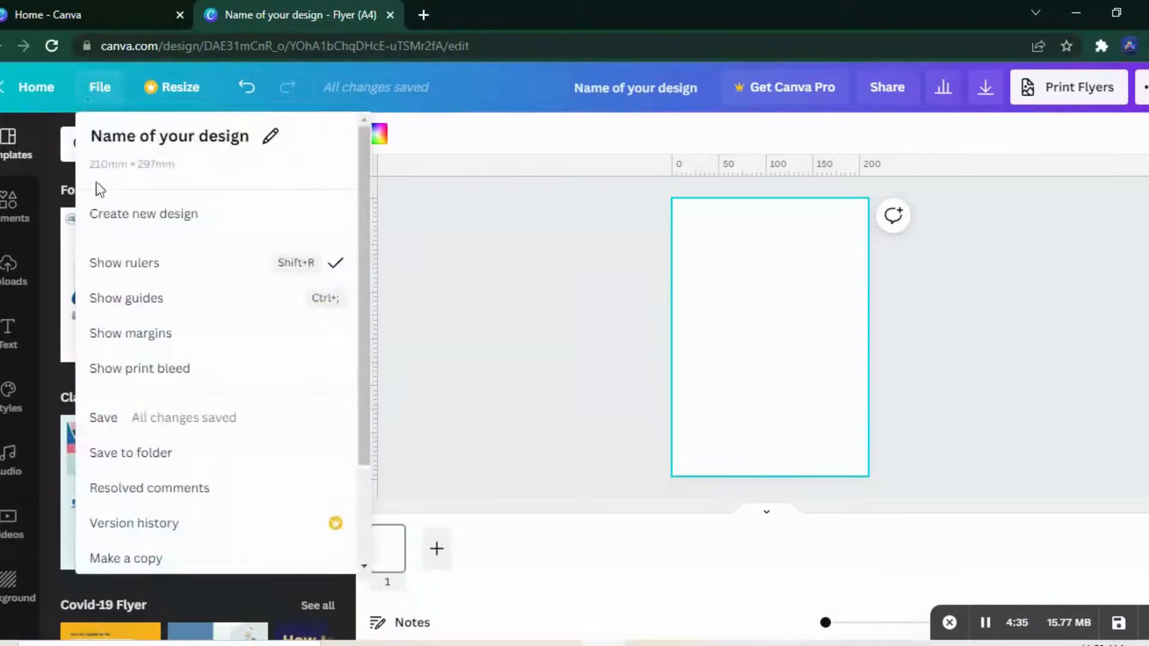
left_click(137, 351)
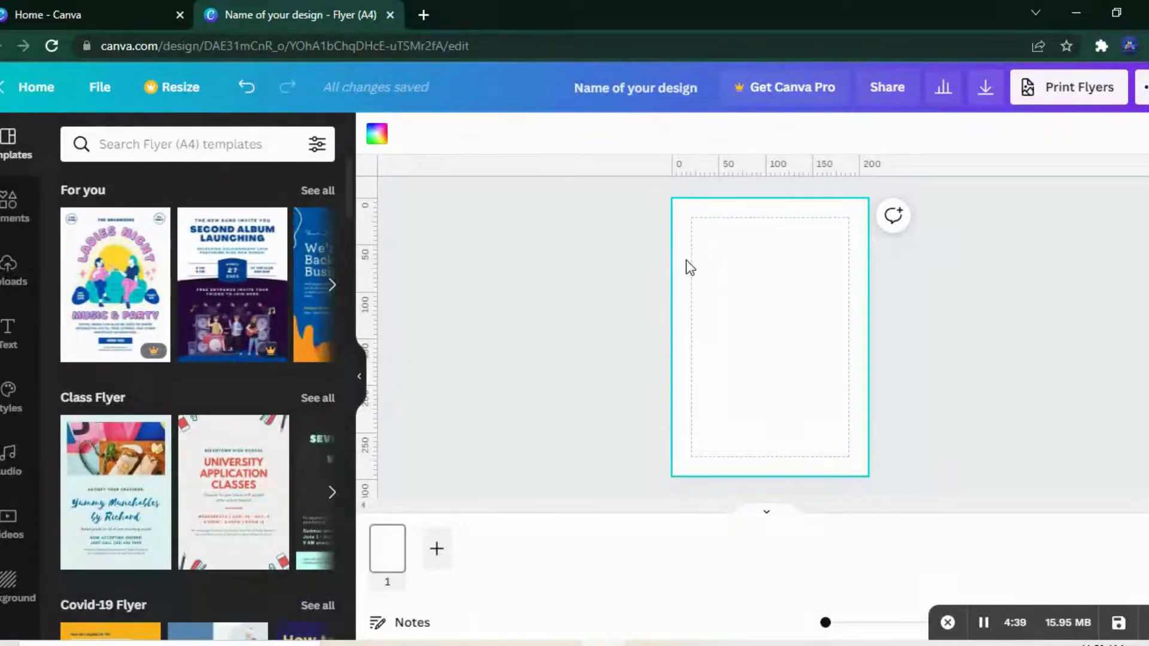
left_click(101, 96)
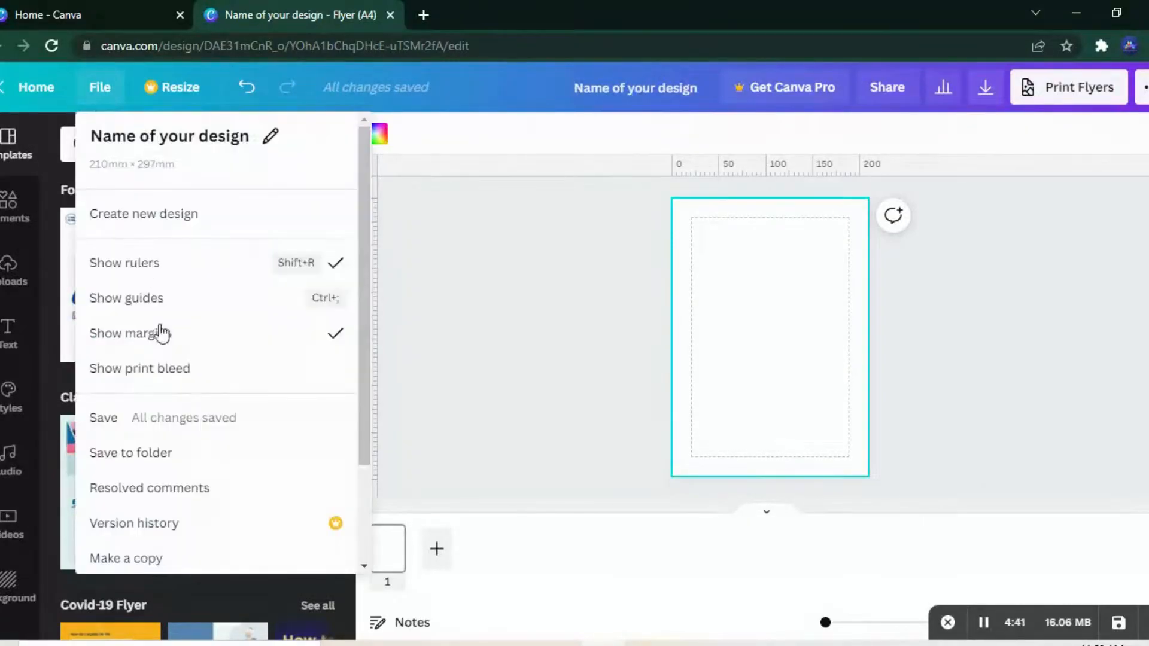
left_click(167, 382)
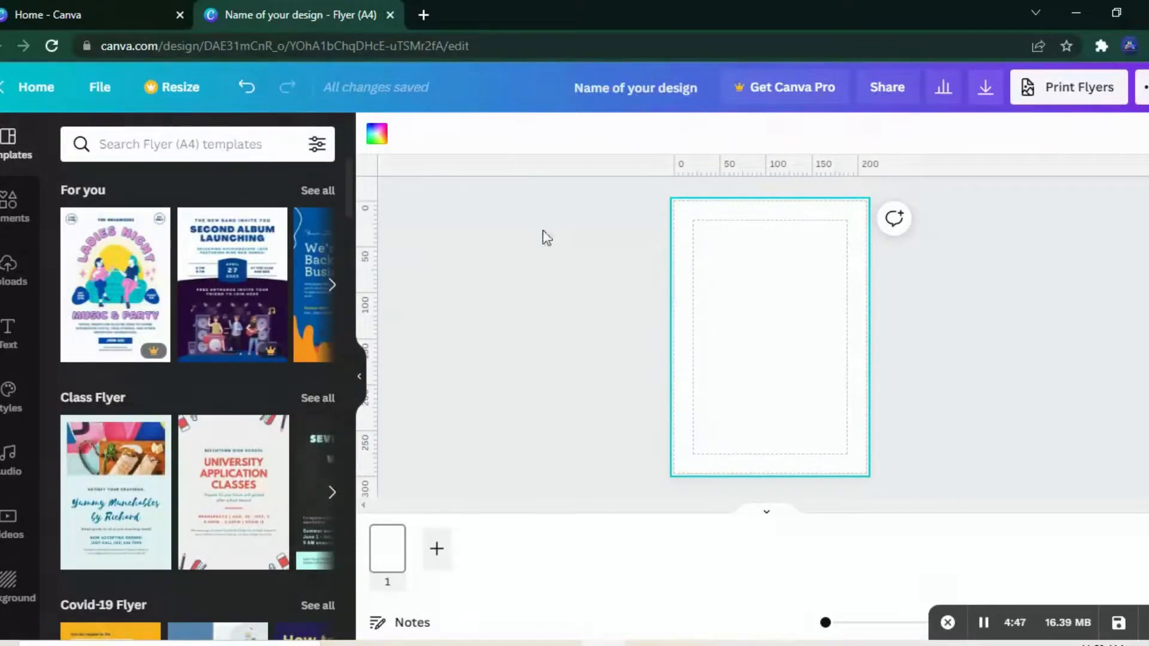
Step: Examine the remaining file options for the design, including saving, copying, downloading and opening in the desktop app
left_click(100, 90)
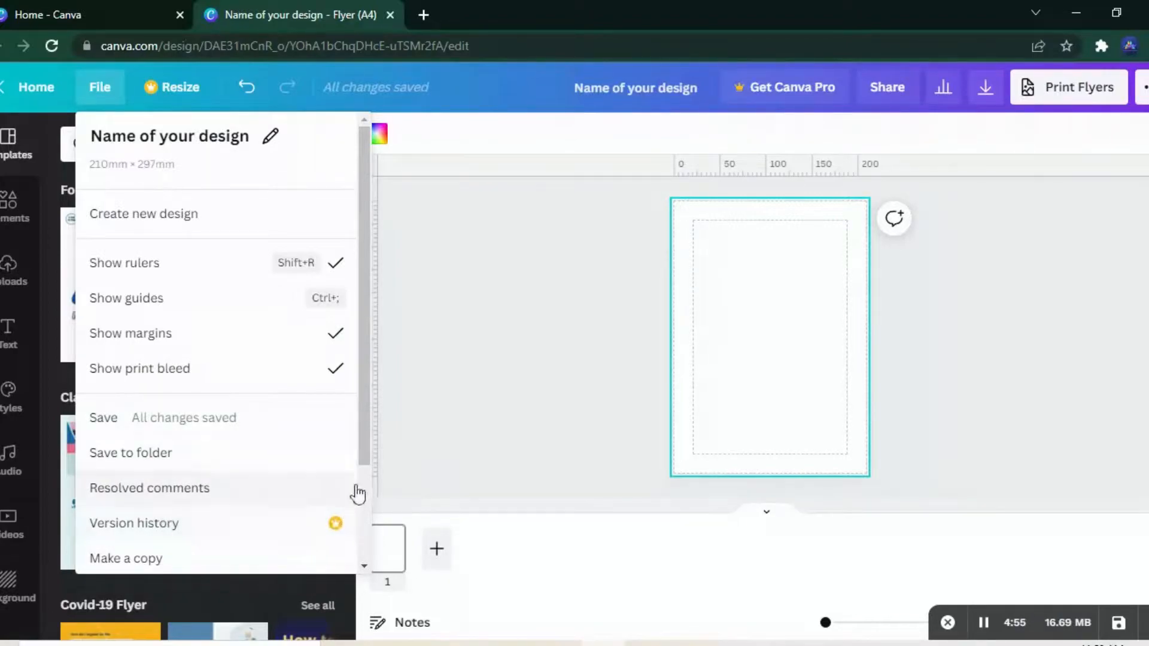
left_click_drag(361, 449, 361, 531)
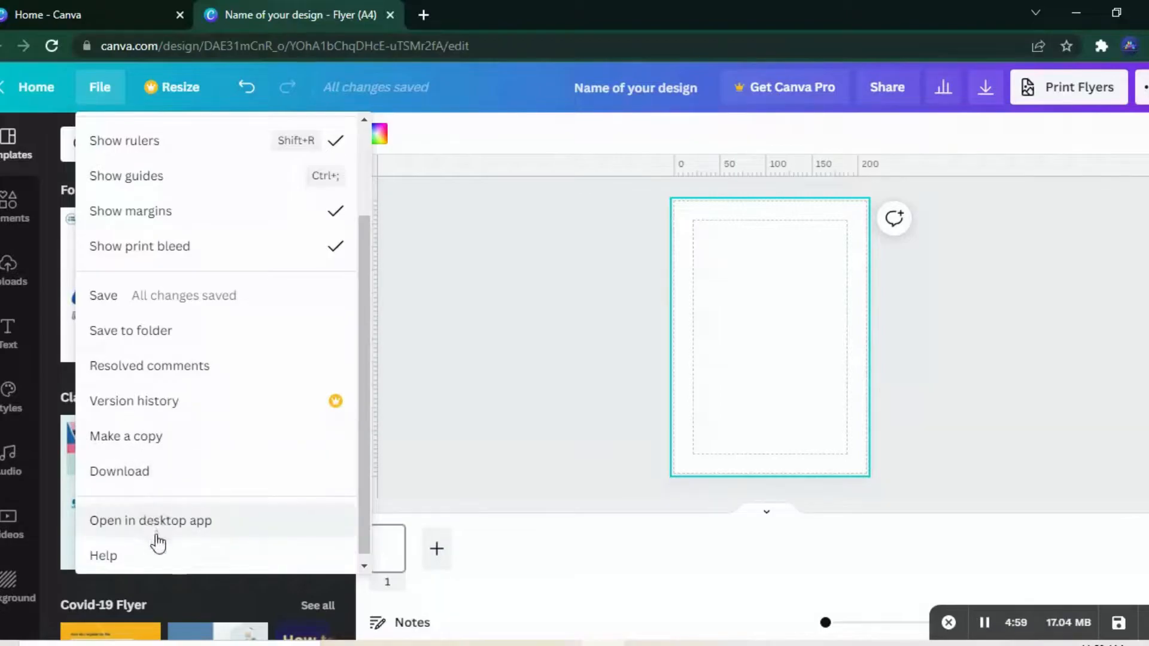
left_click(192, 106)
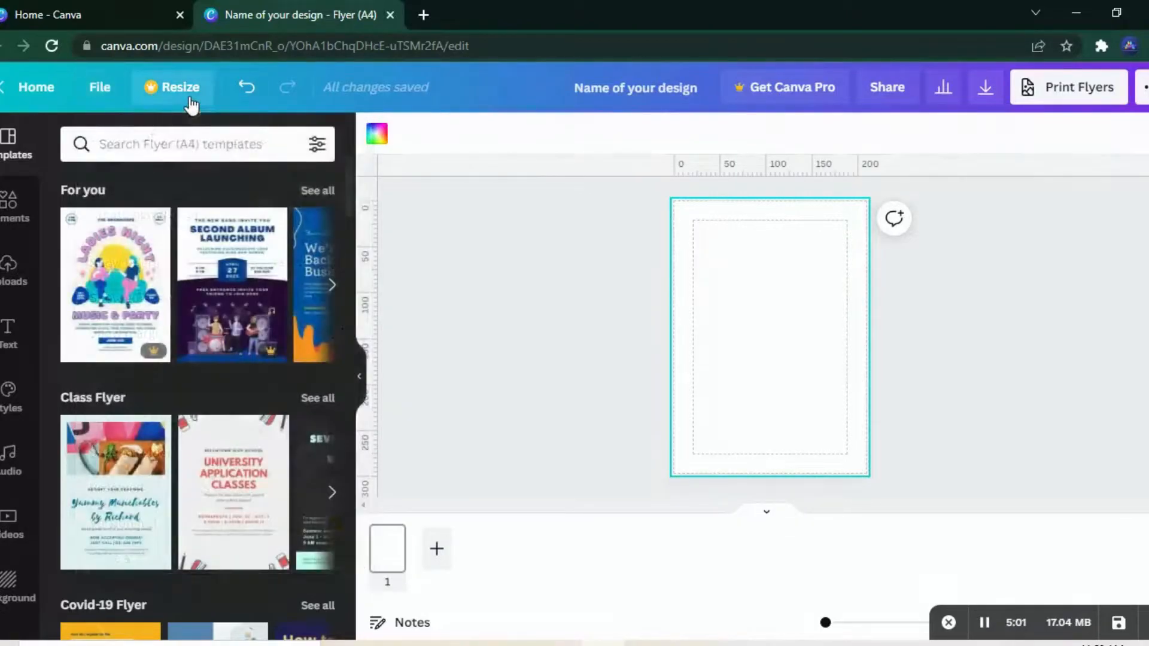
Step: Look over the flyer's resize options without applying any, and open its sharing options
left_click(187, 96)
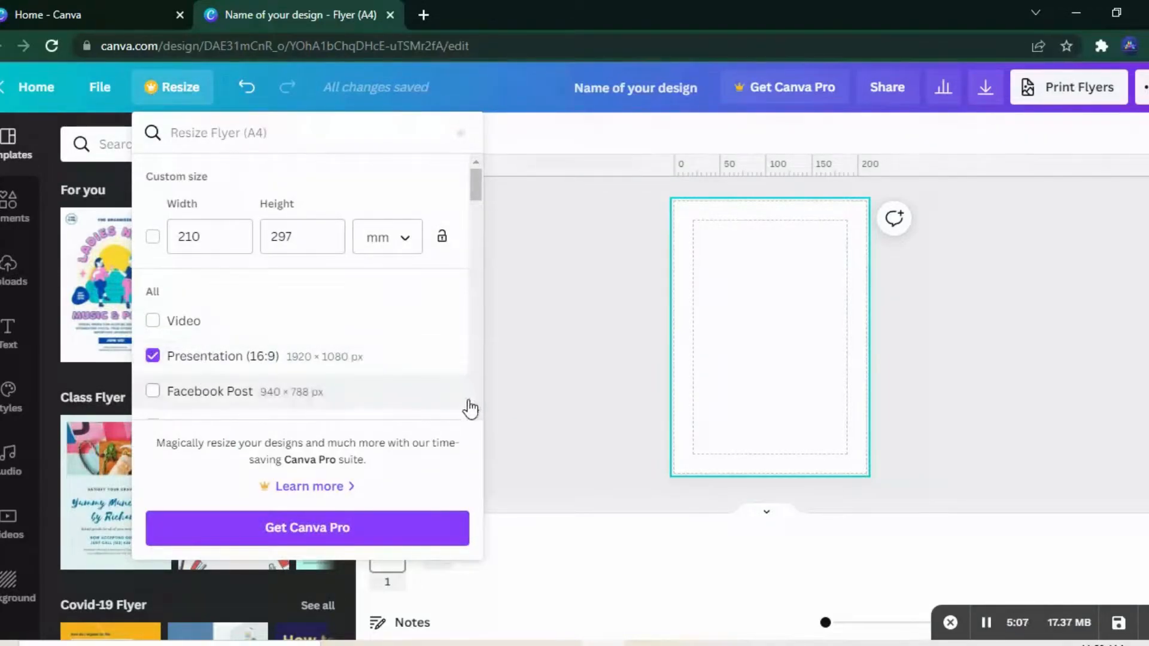
left_click(503, 406)
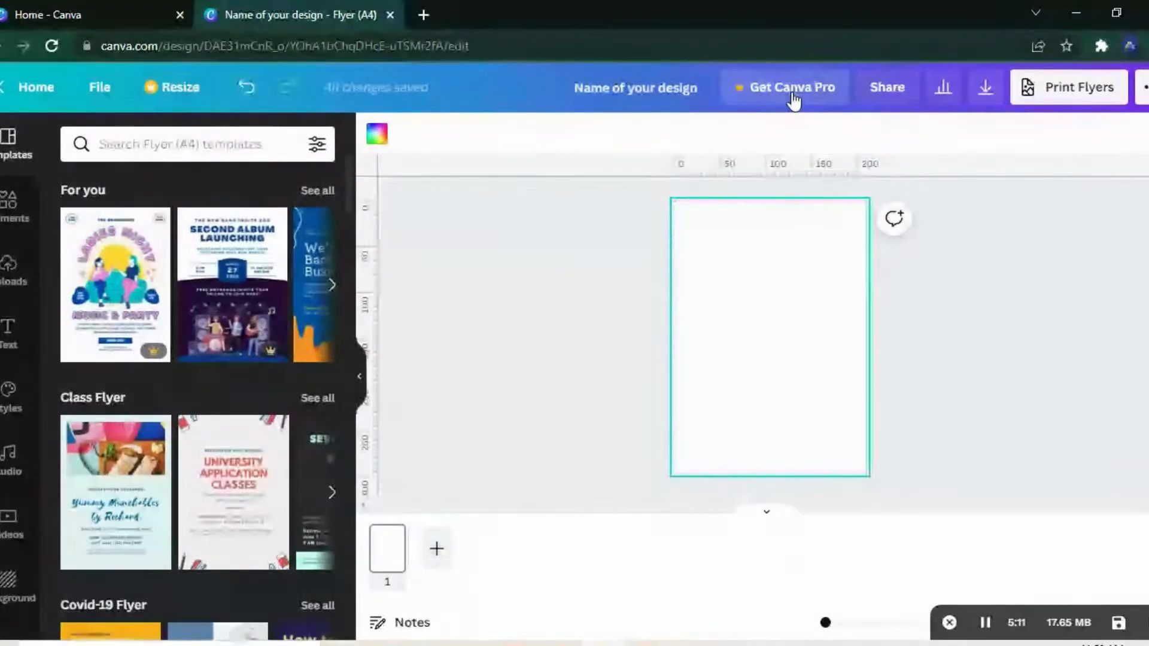
left_click(871, 90)
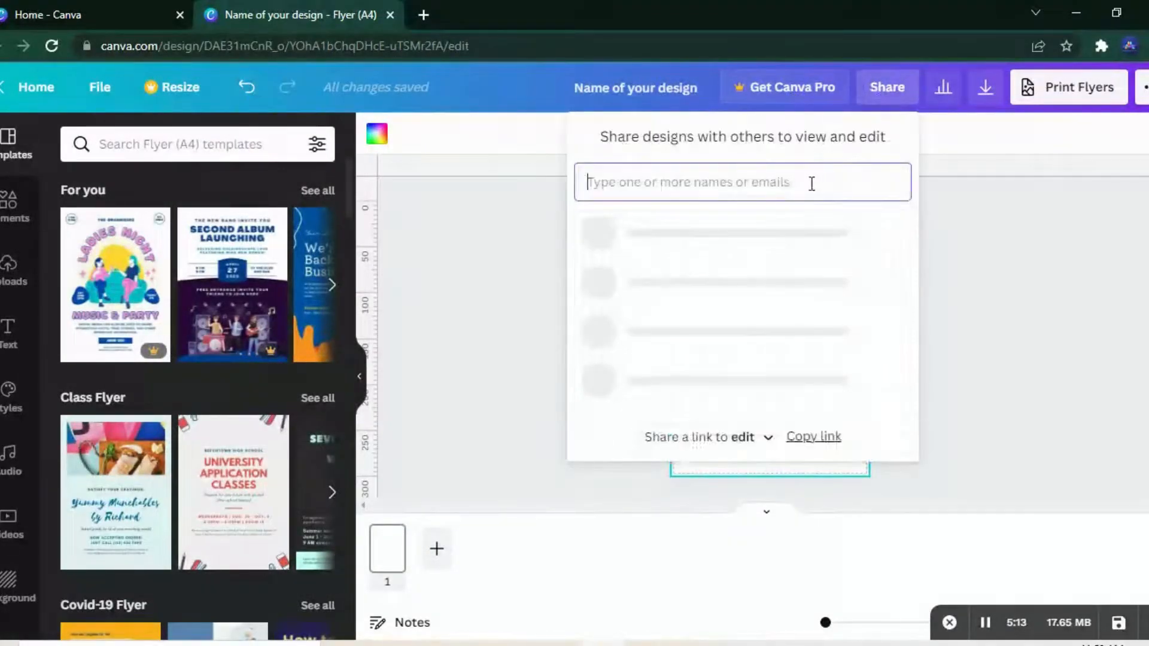
Step: Close the sharing options, then look over the design insights and the download settings for the blank flyer
left_click(1033, 233)
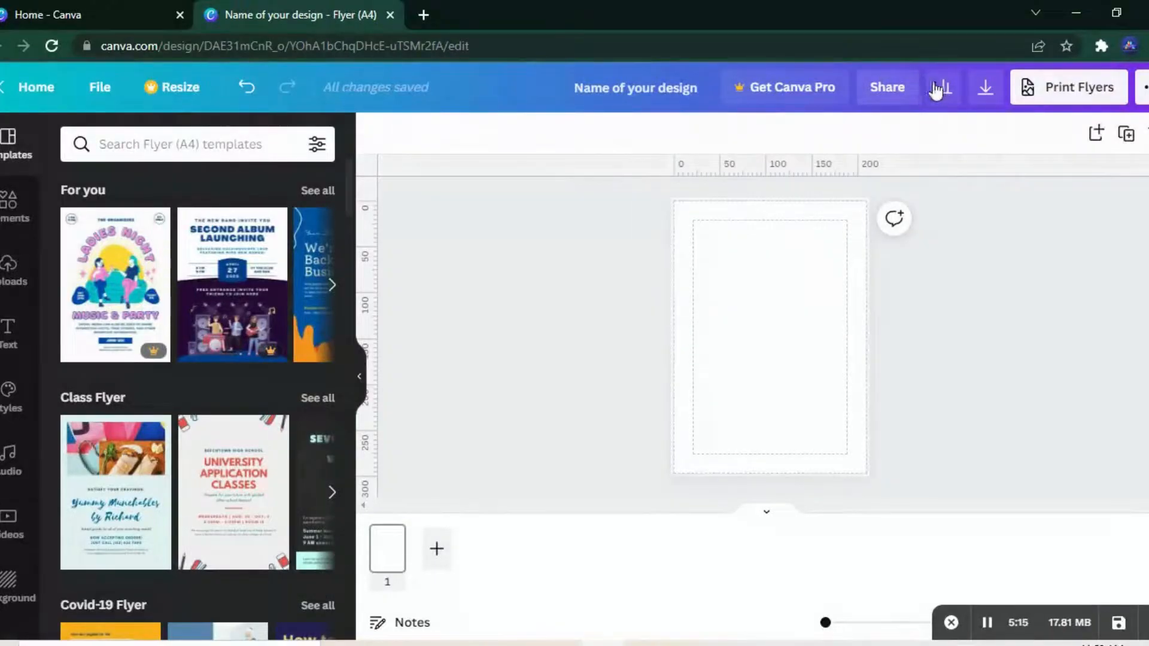
left_click(942, 90)
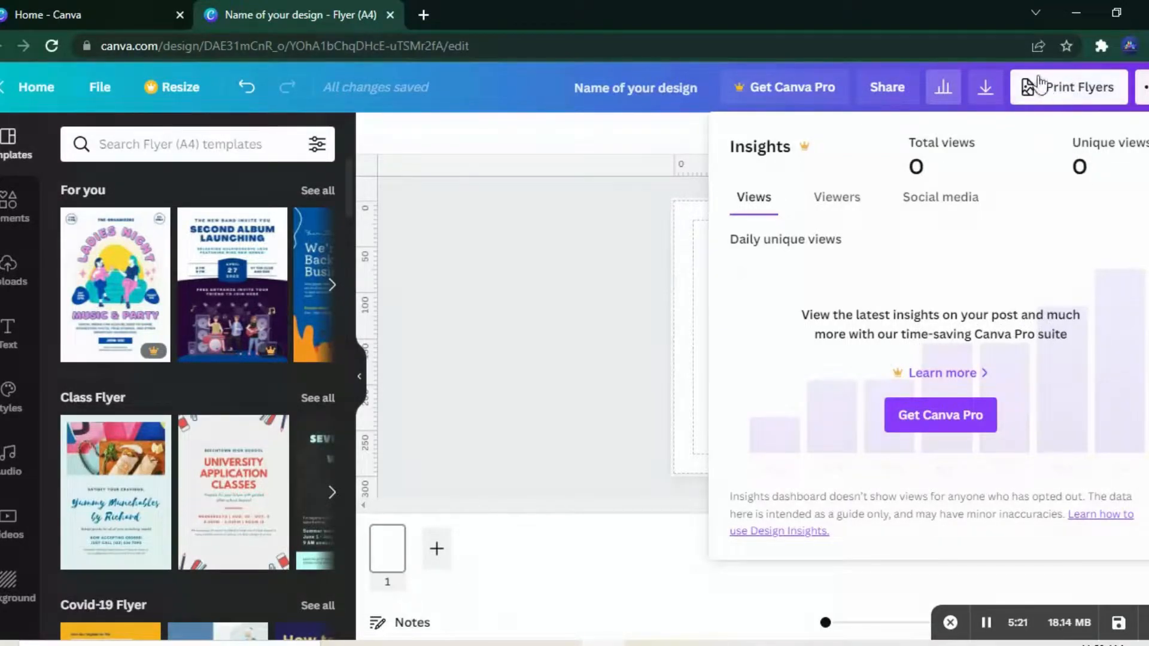
left_click(984, 88)
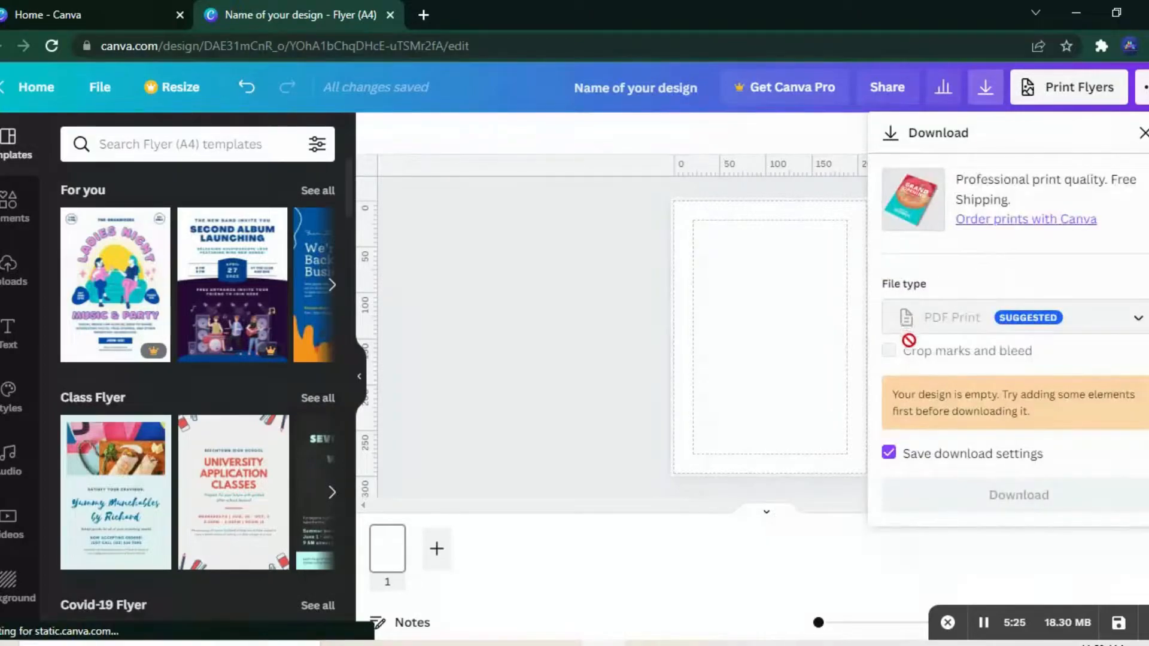
left_click(789, 389)
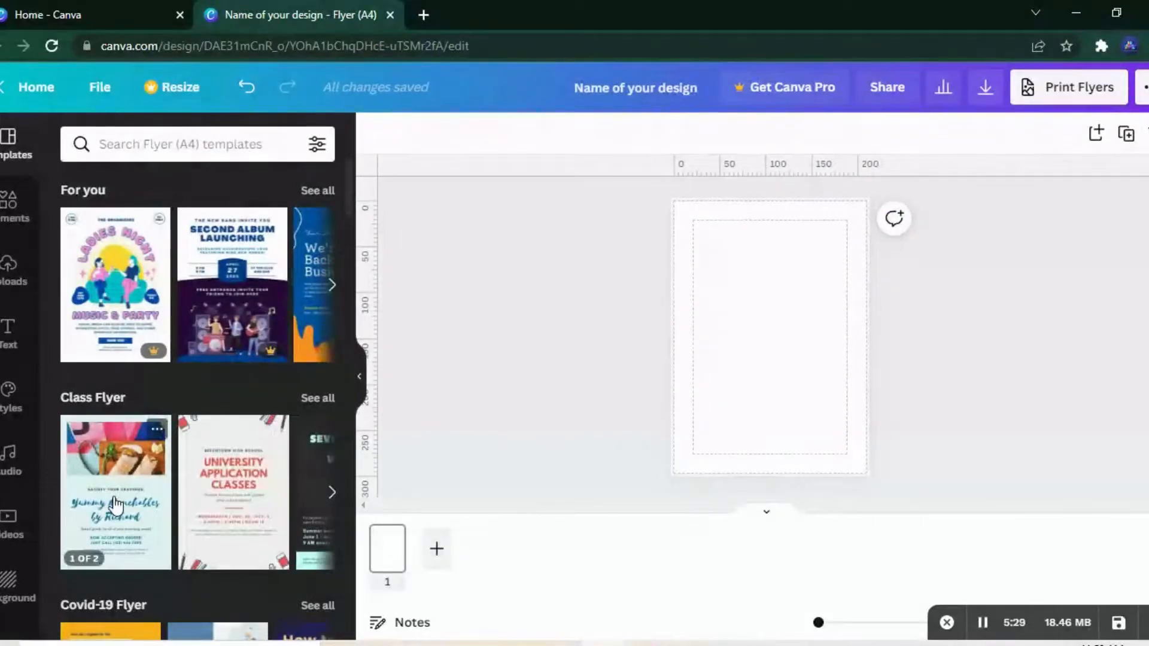
Step: Apply the first page of the Colorful Cooking Class Photo Flyer template to the blank flyer
left_click(116, 506)
left_click(181, 422)
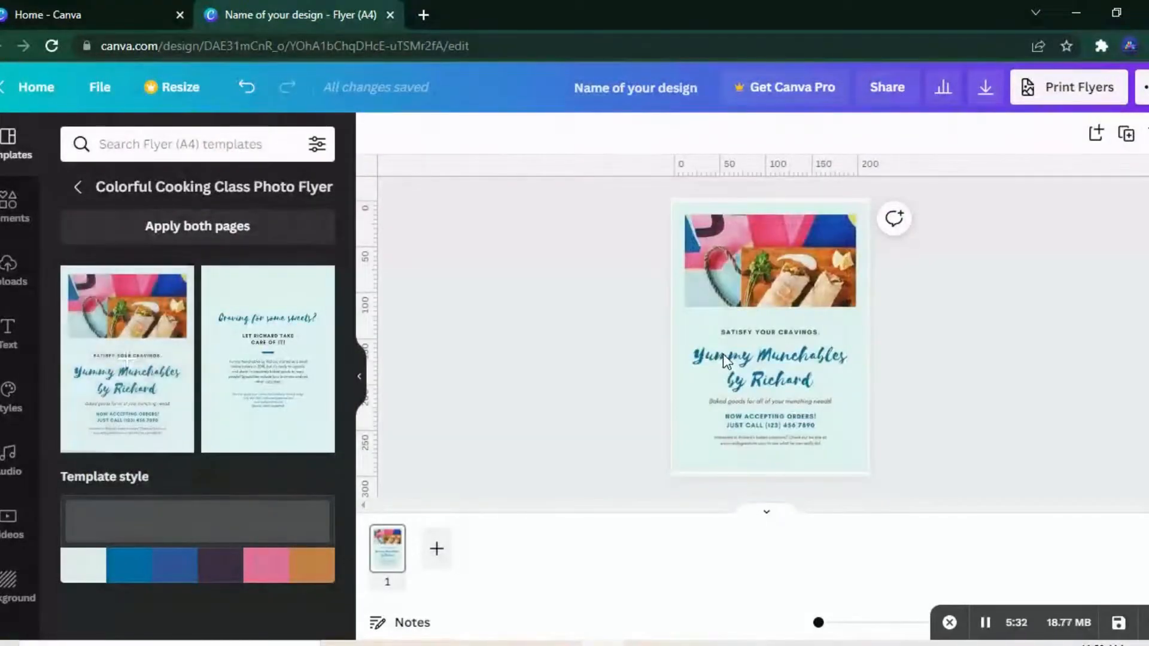
Step: Review the download file types and the crop marks and bleed option for the flyer without downloading it
left_click(987, 90)
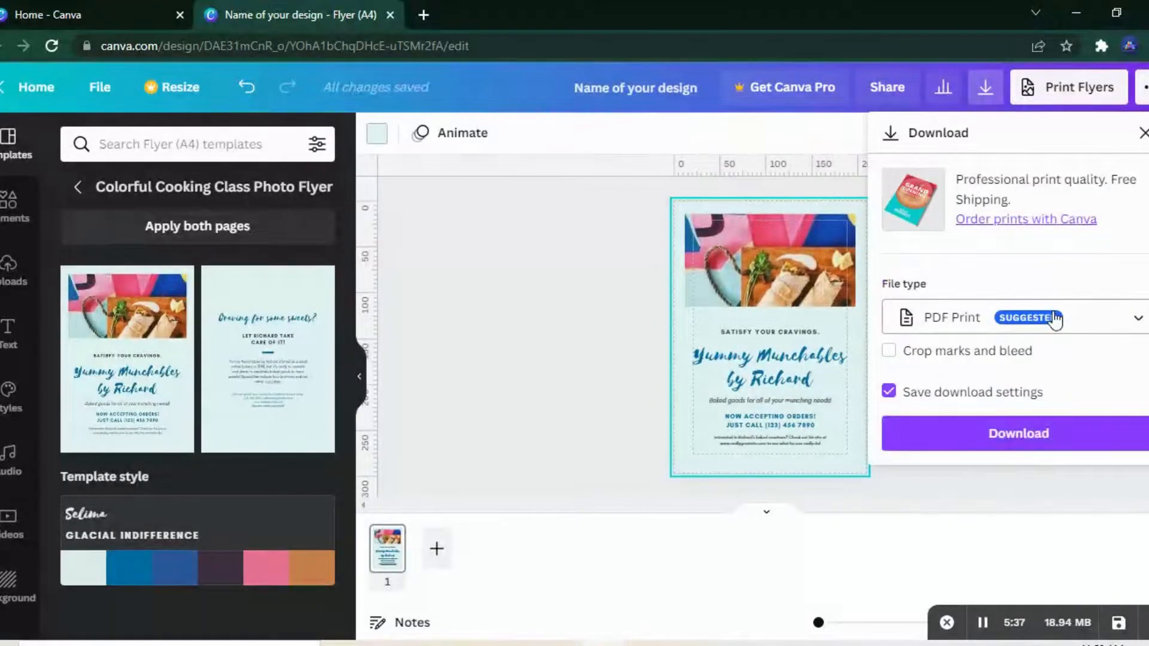
left_click(1093, 322)
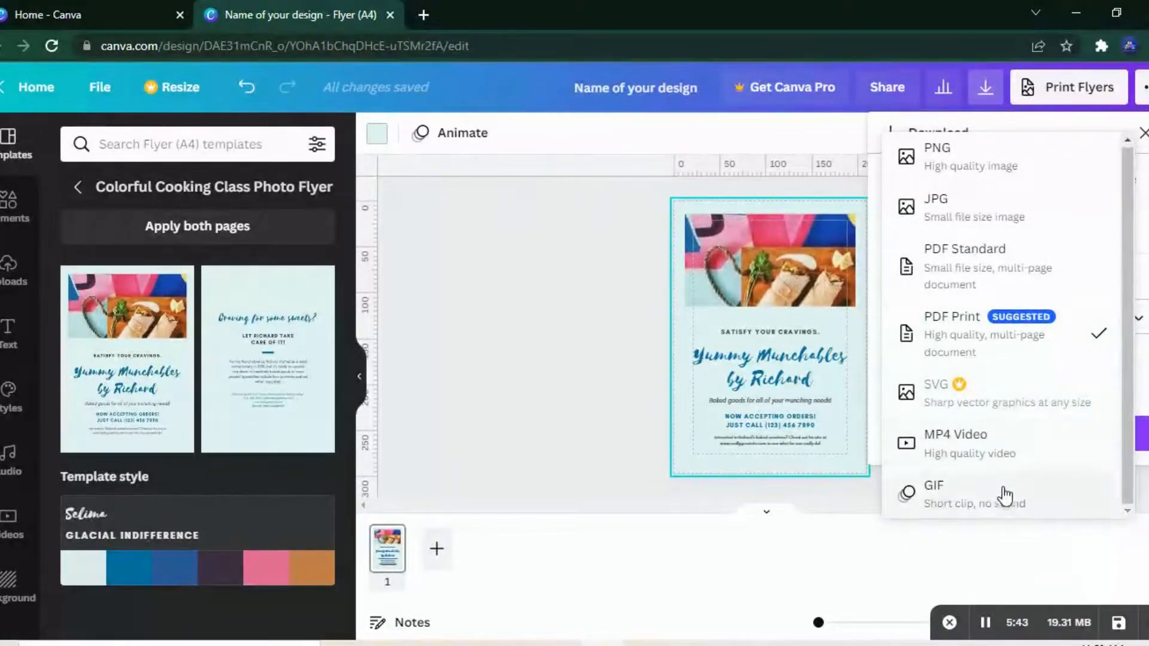
key("Escape")
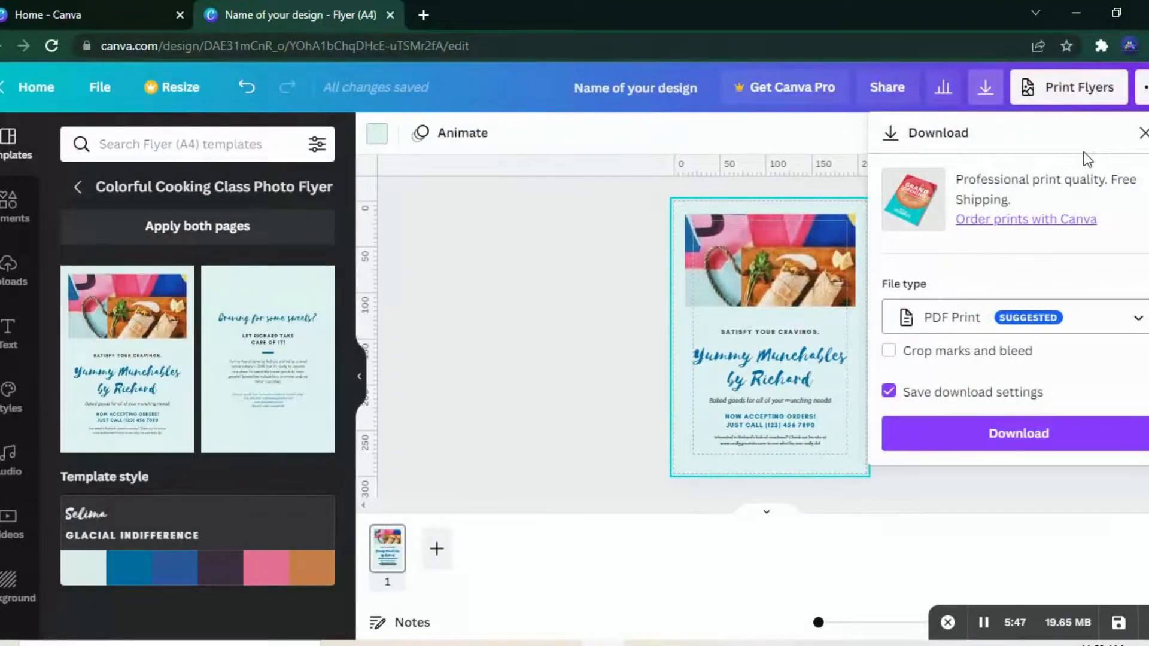
left_click(930, 357)
left_click(929, 357)
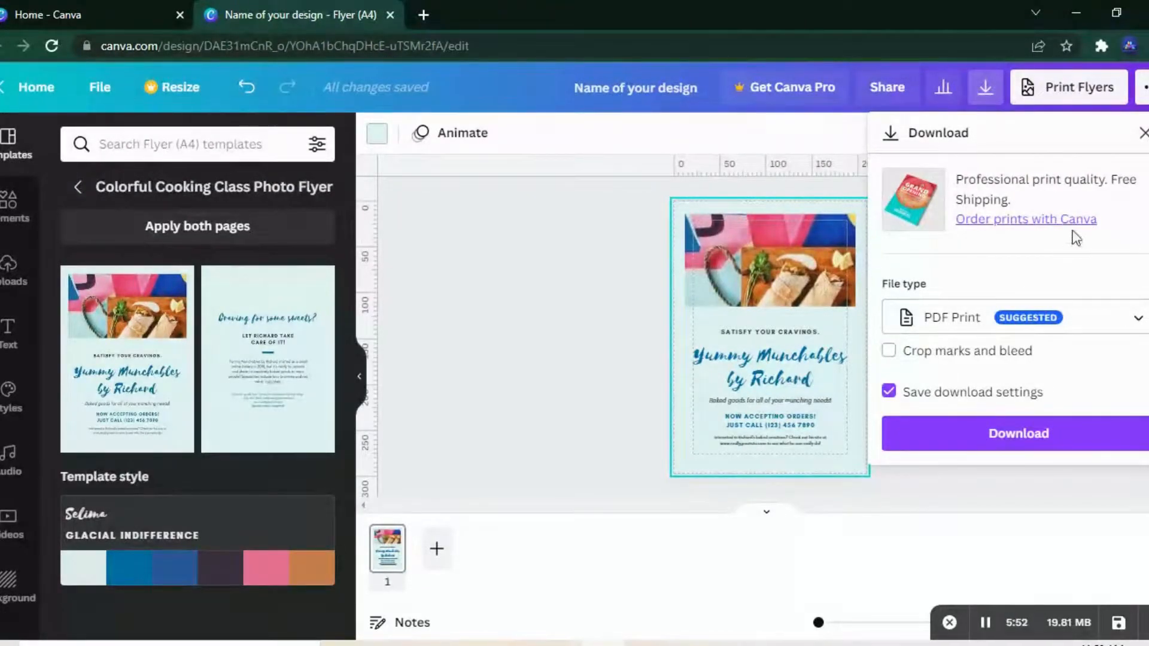
left_click(1139, 133)
Step: Examine the flyer print order options, including the paper types and finishes, keeping standard paper and matte finish
left_click(1081, 107)
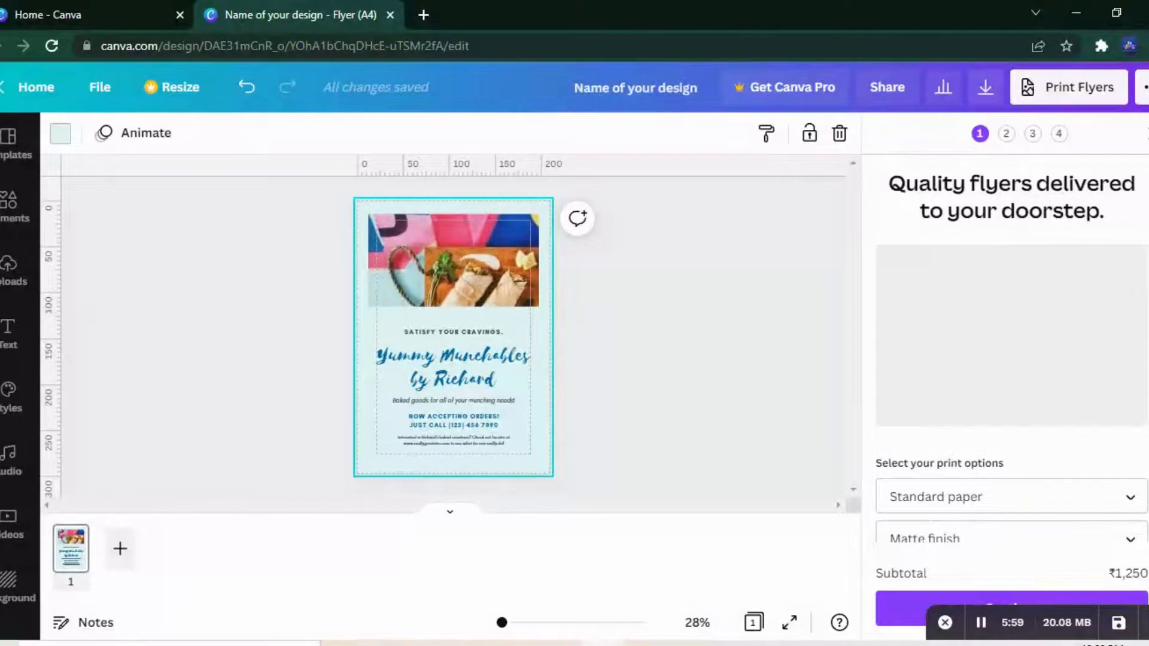
scroll(1125, 382, "down", 3)
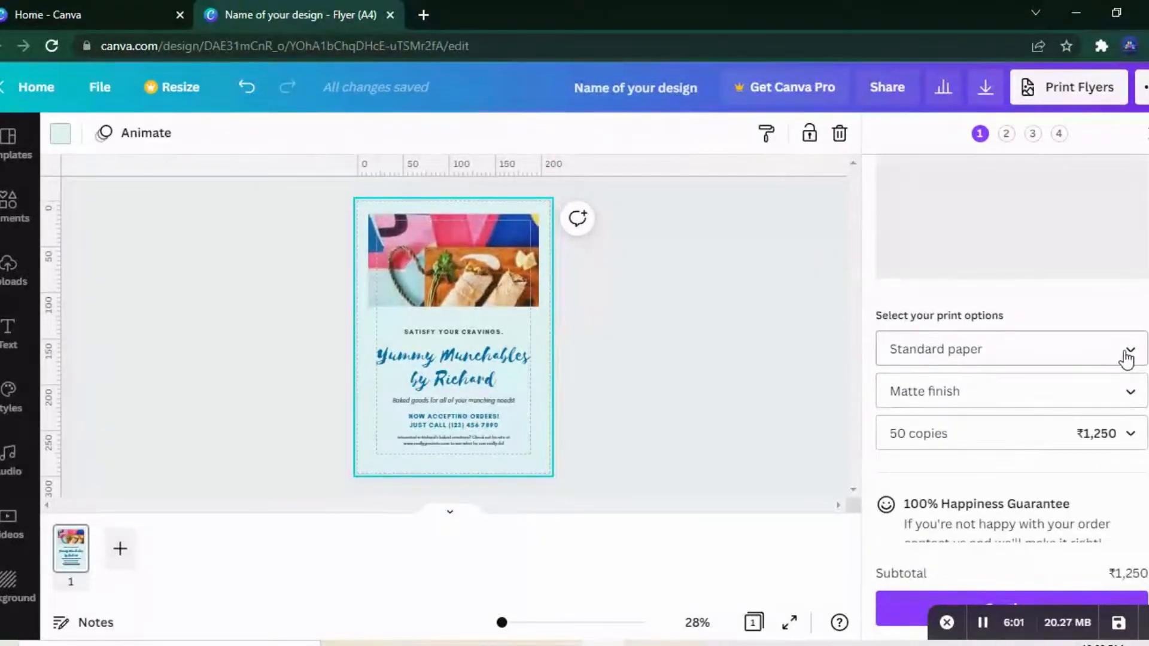
left_click(1128, 359)
left_click(1127, 359)
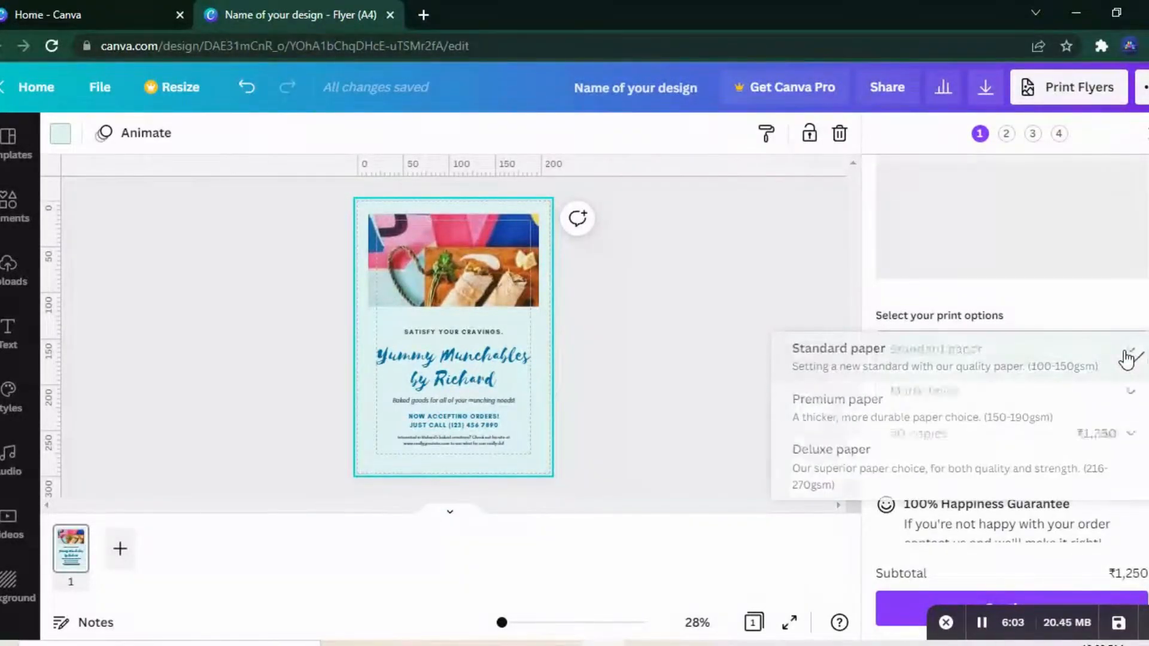
left_click(1115, 390)
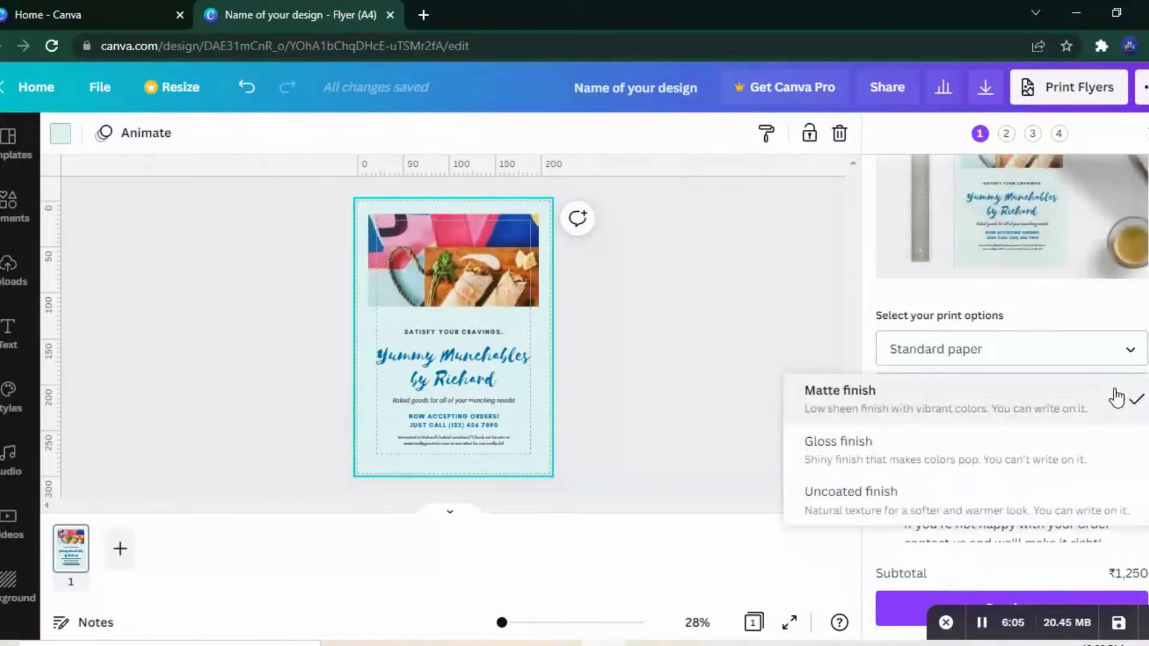
left_click(1116, 396)
scroll(1143, 392, "down", 1)
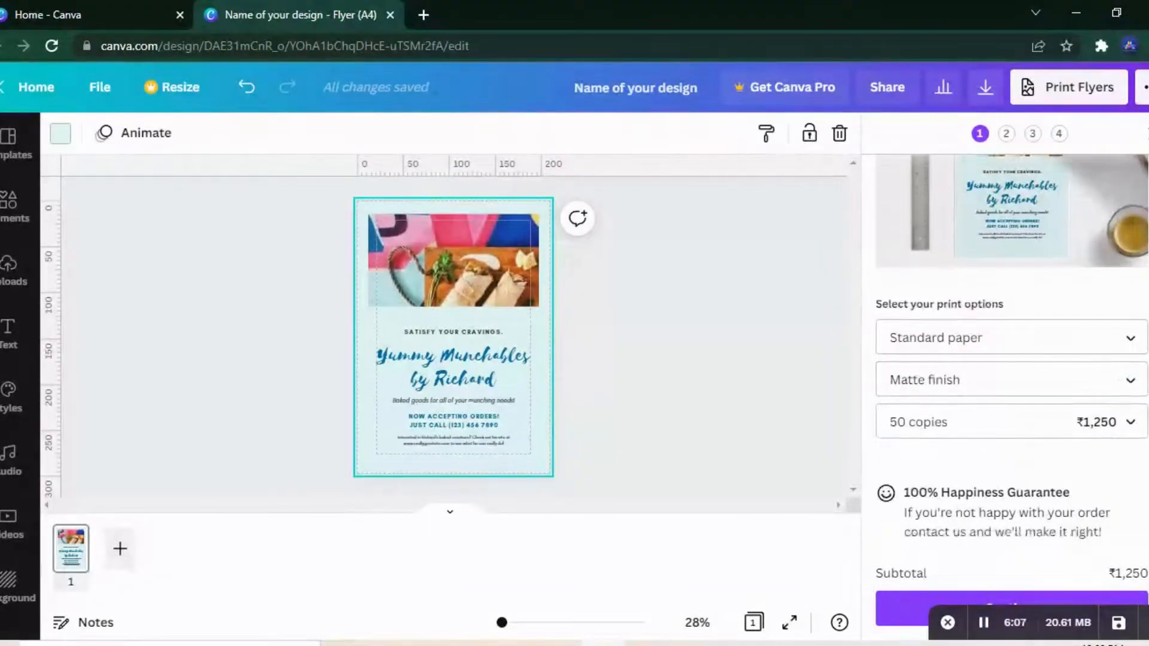
Step: Check the download file types again from the publishing options, then close the download settings
left_click(1144, 88)
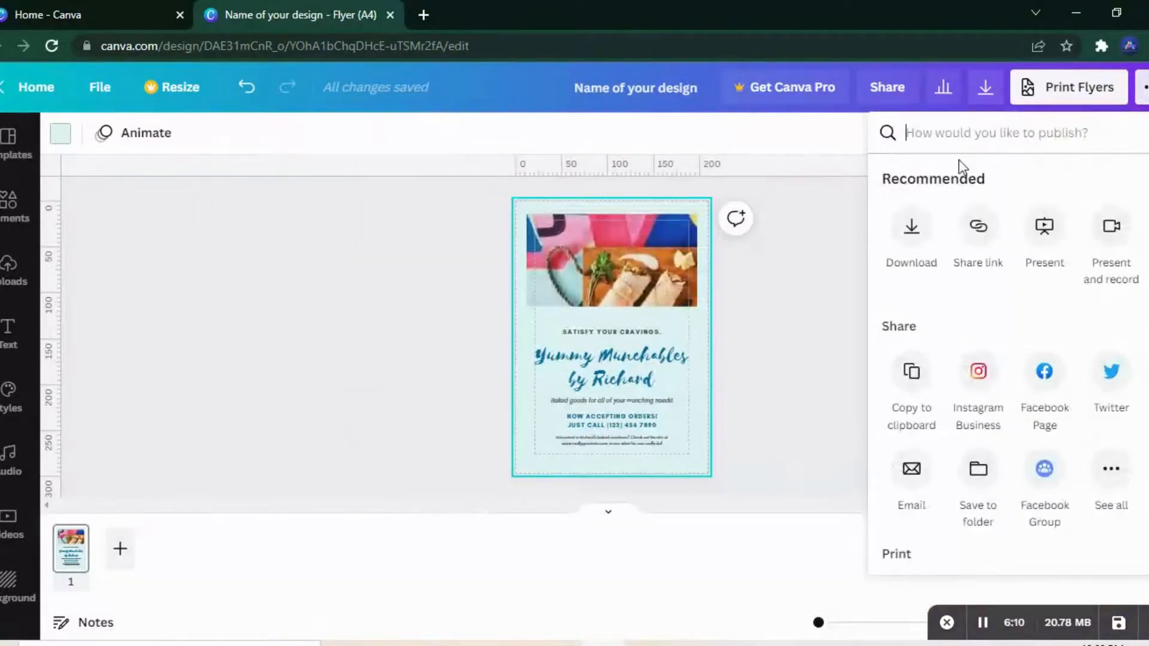
left_click(913, 225)
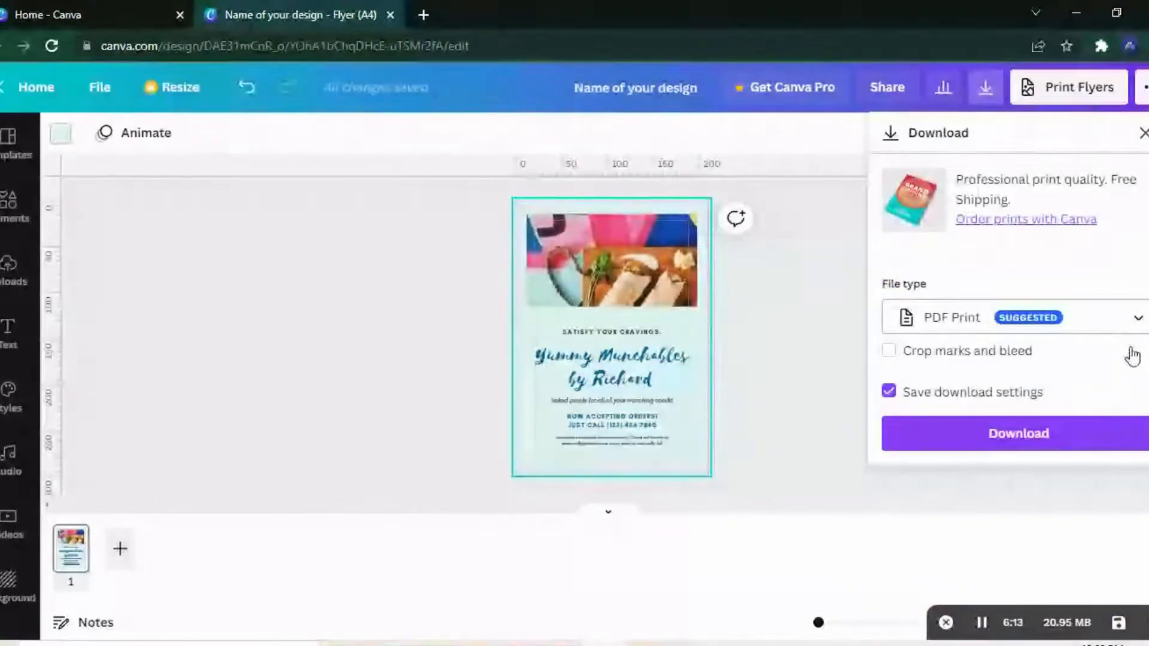
left_click(1087, 323)
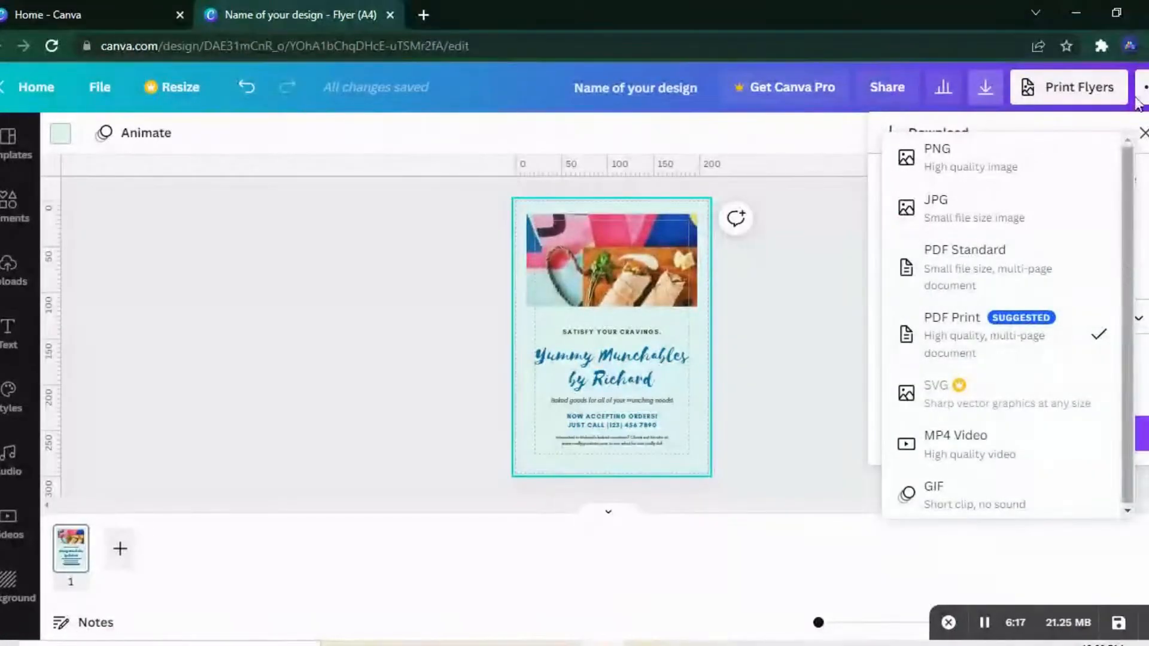
left_click(1143, 132)
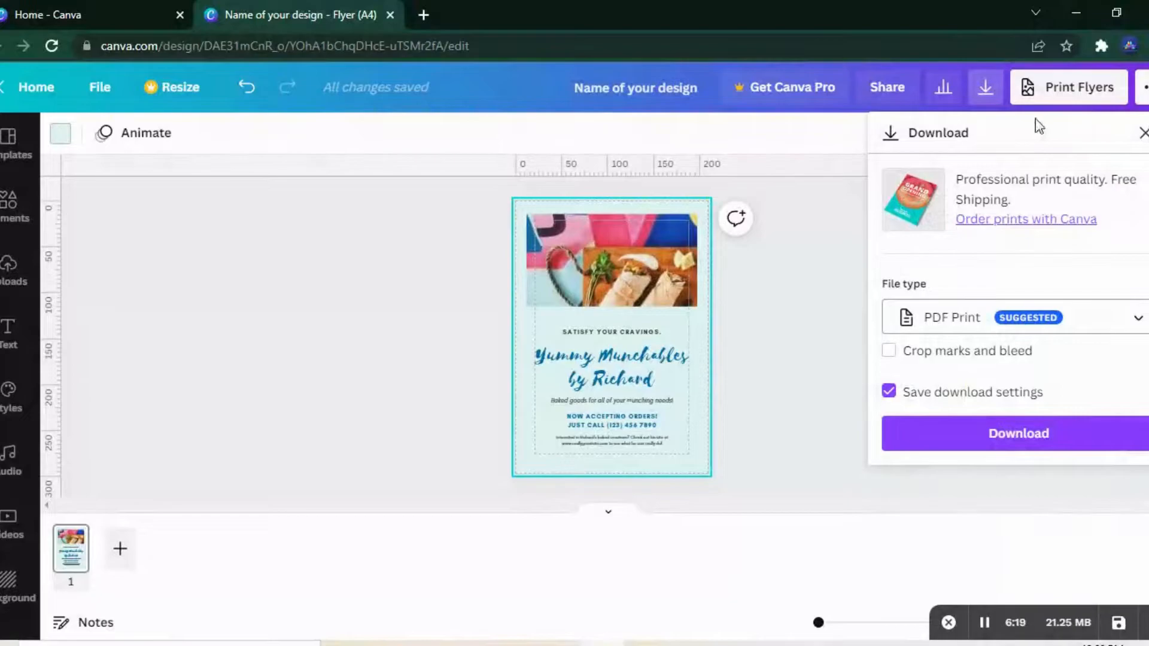
left_click(1144, 135)
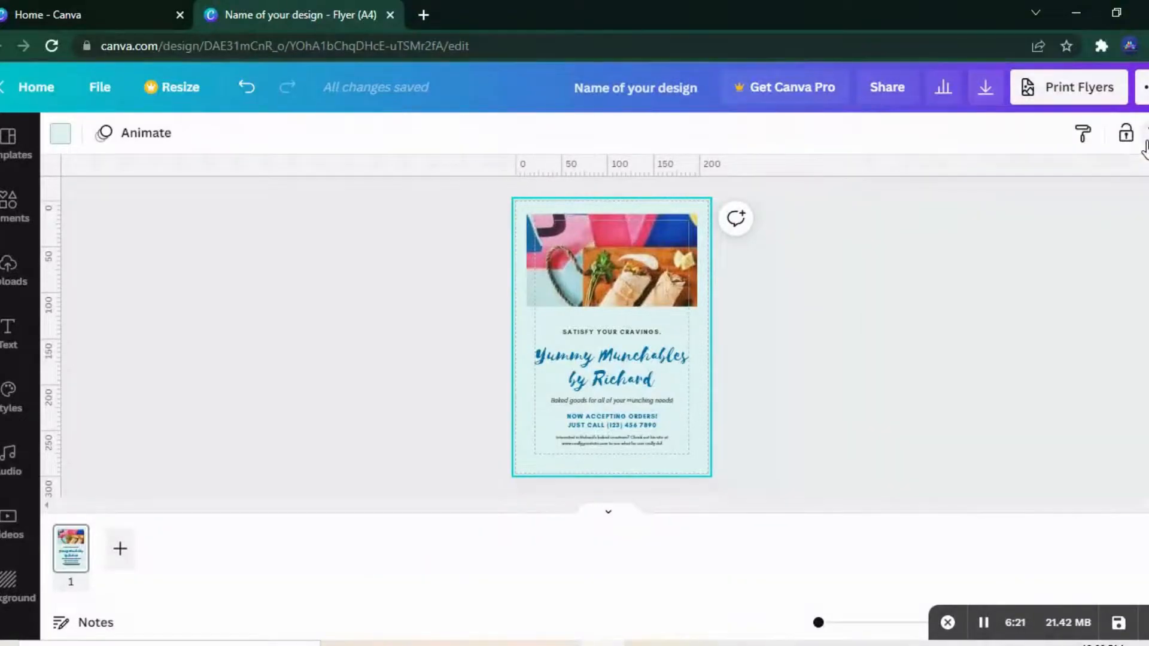
Step: Browse the complete list of publishing and sharing destinations and the print products offered for the design
left_click(1145, 96)
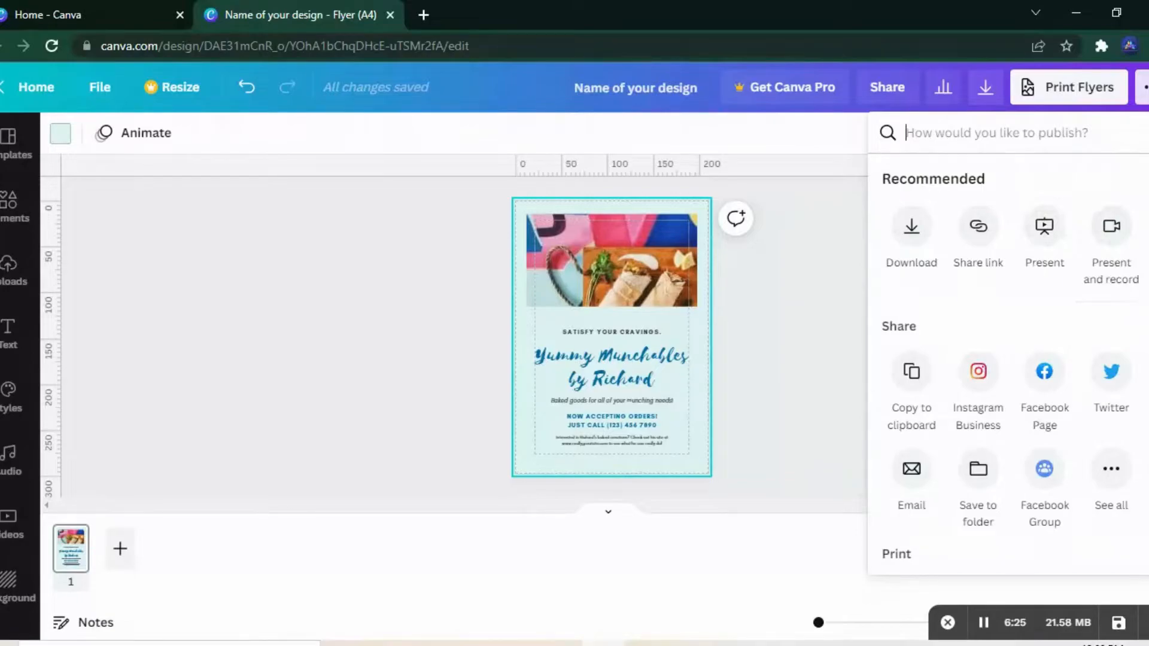
scroll(1143, 341, "down", 2)
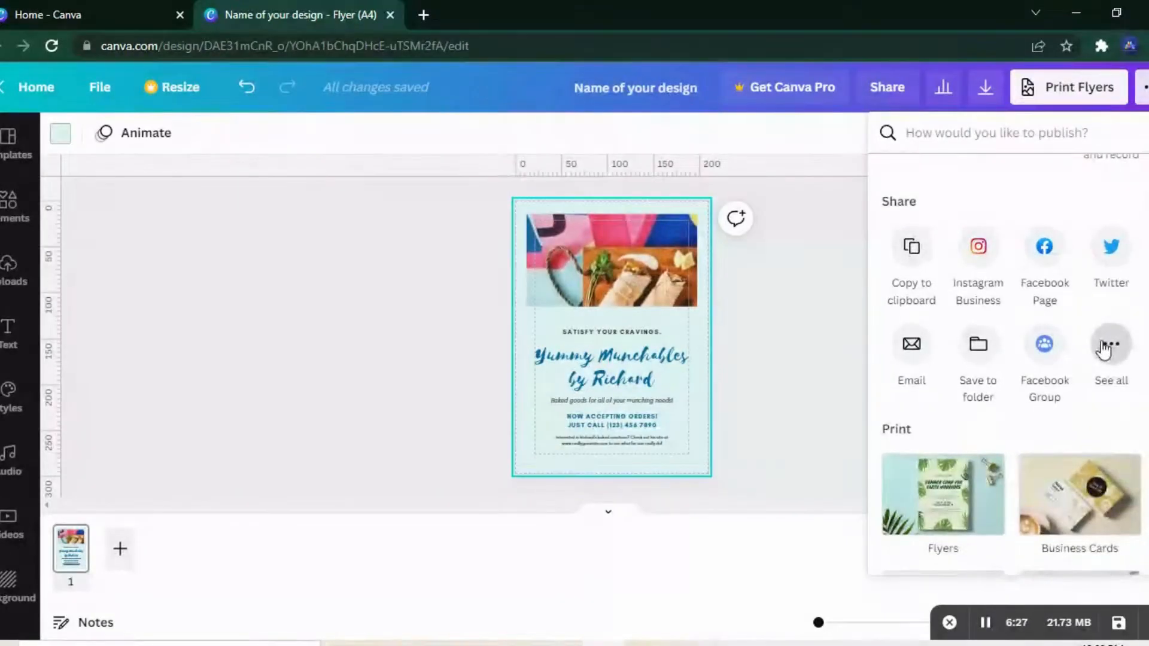
left_click(1104, 350)
scroll(1009, 365, "down", 4)
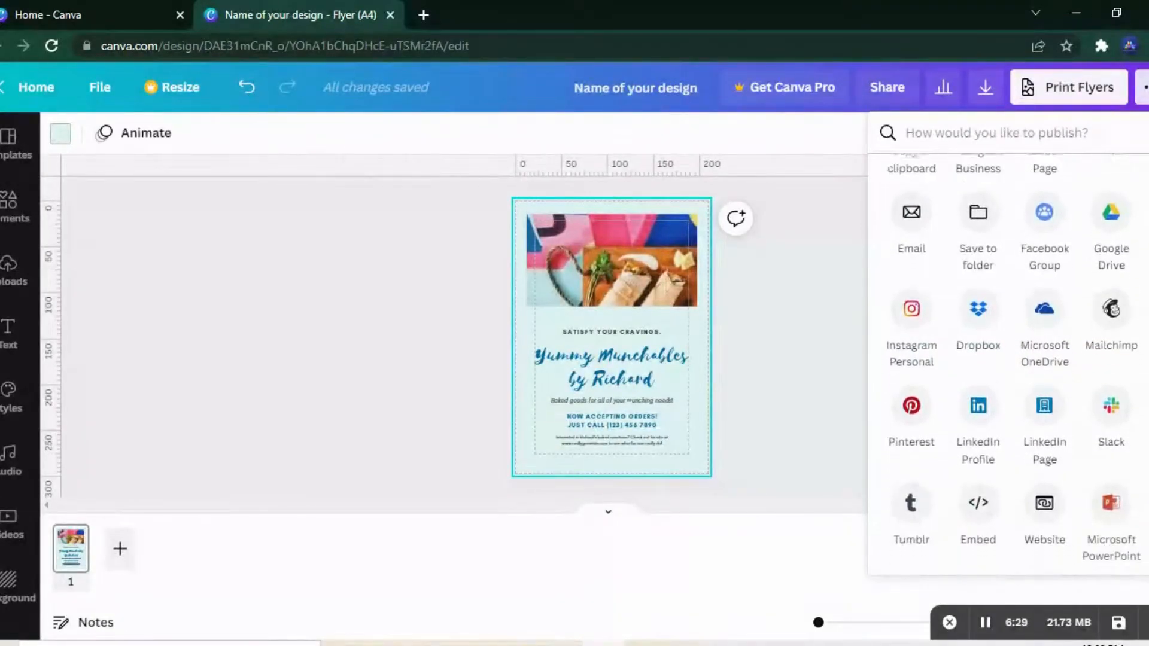
scroll(1008, 365, "down", 5)
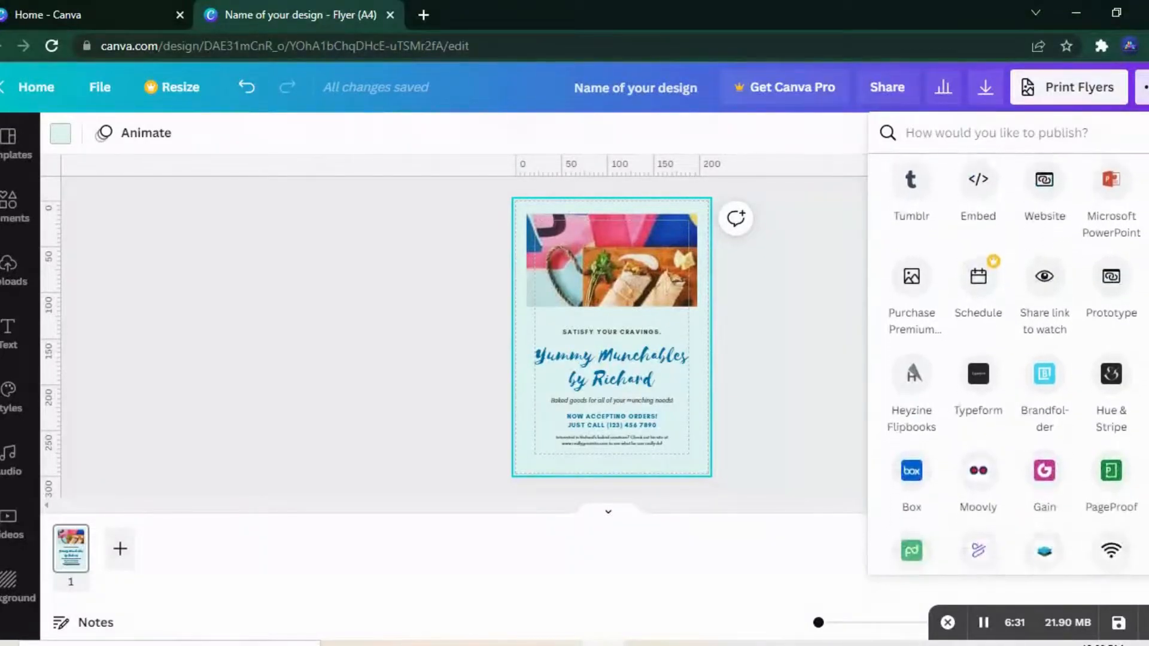
scroll(1008, 365, "down", 7)
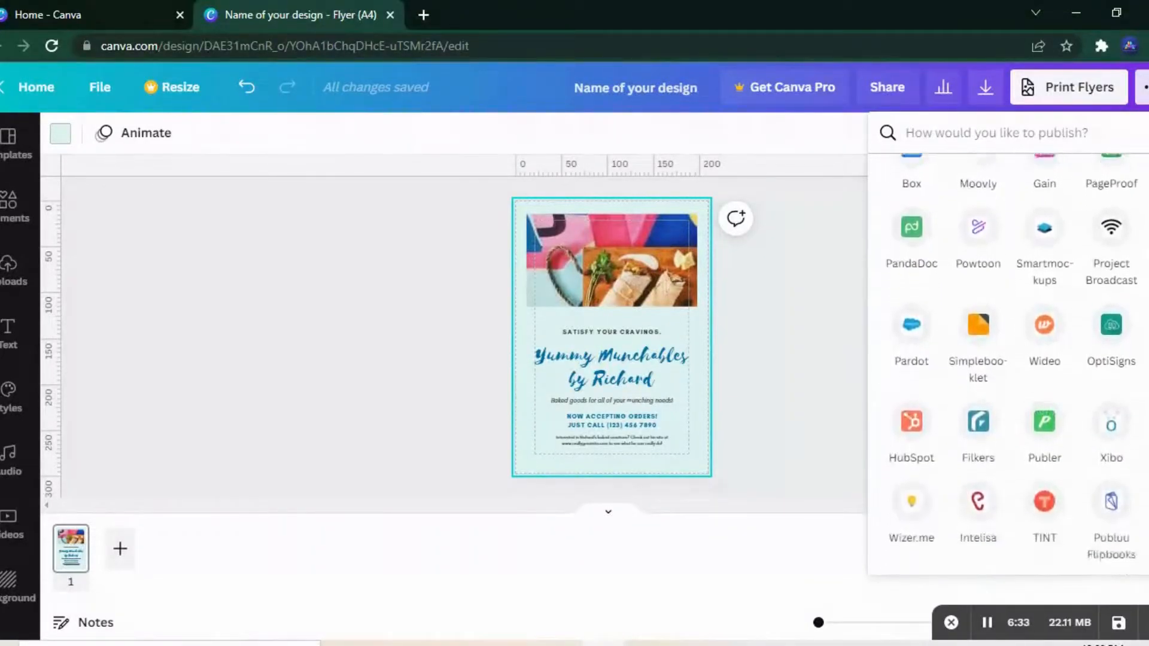
scroll(1008, 365, "down", 7)
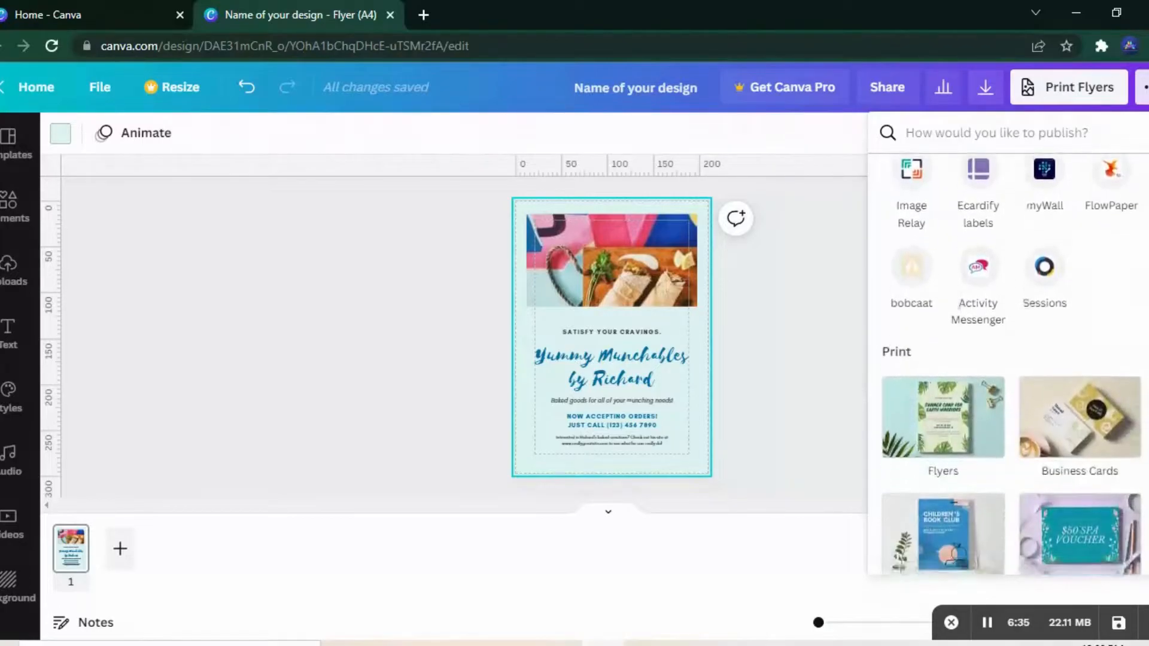
scroll(1011, 365, "down", 2)
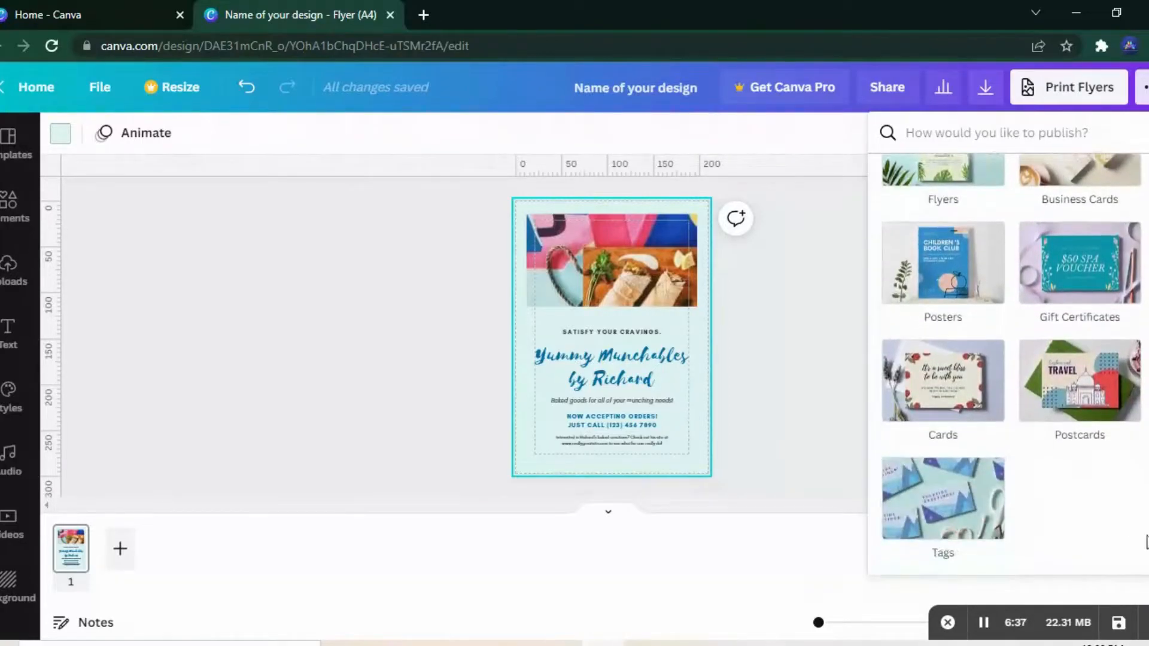
left_click(255, 189)
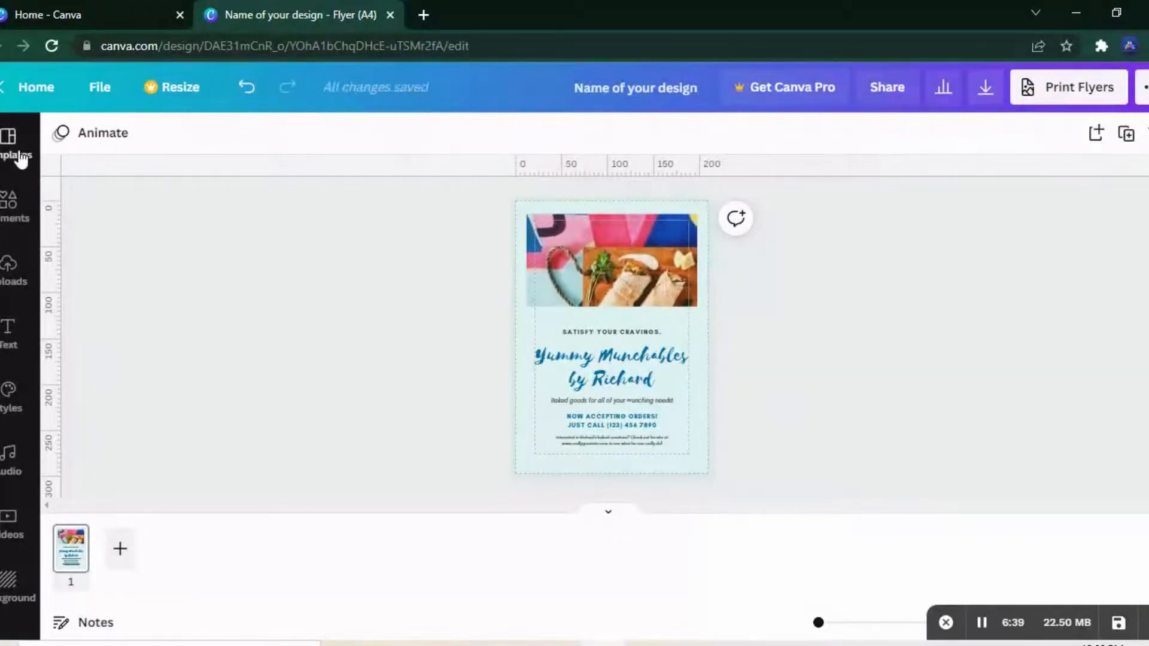
Step: Return to the full flyer template library and browse its categories, including the marketing, real estate and party flyers
left_click(21, 157)
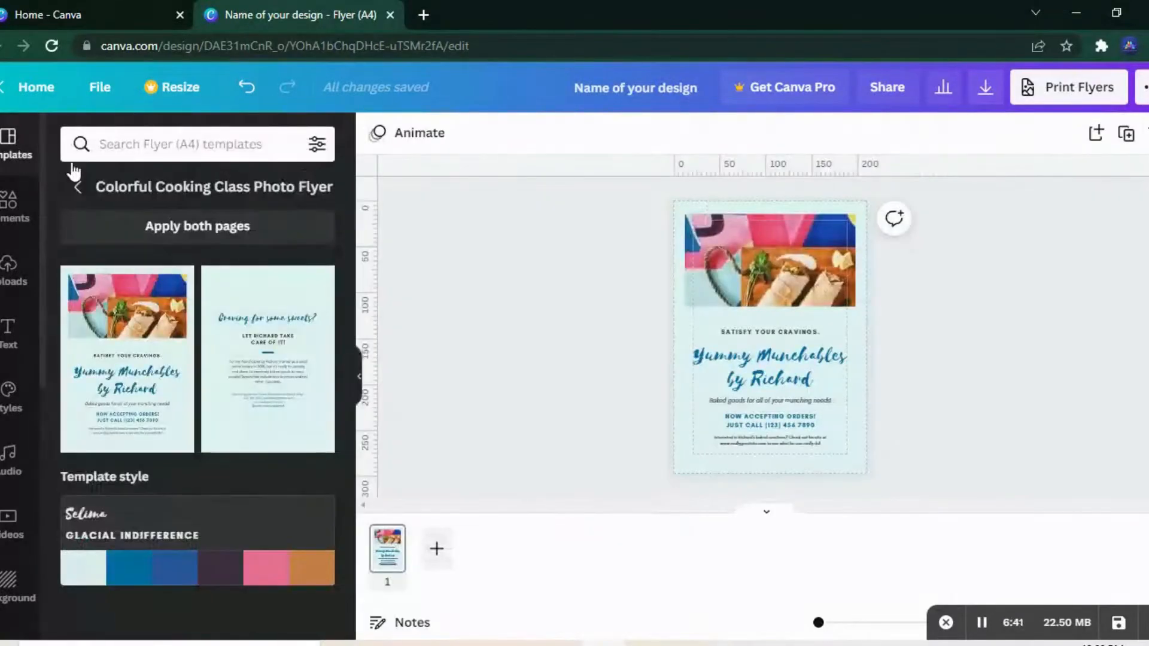
left_click(79, 186)
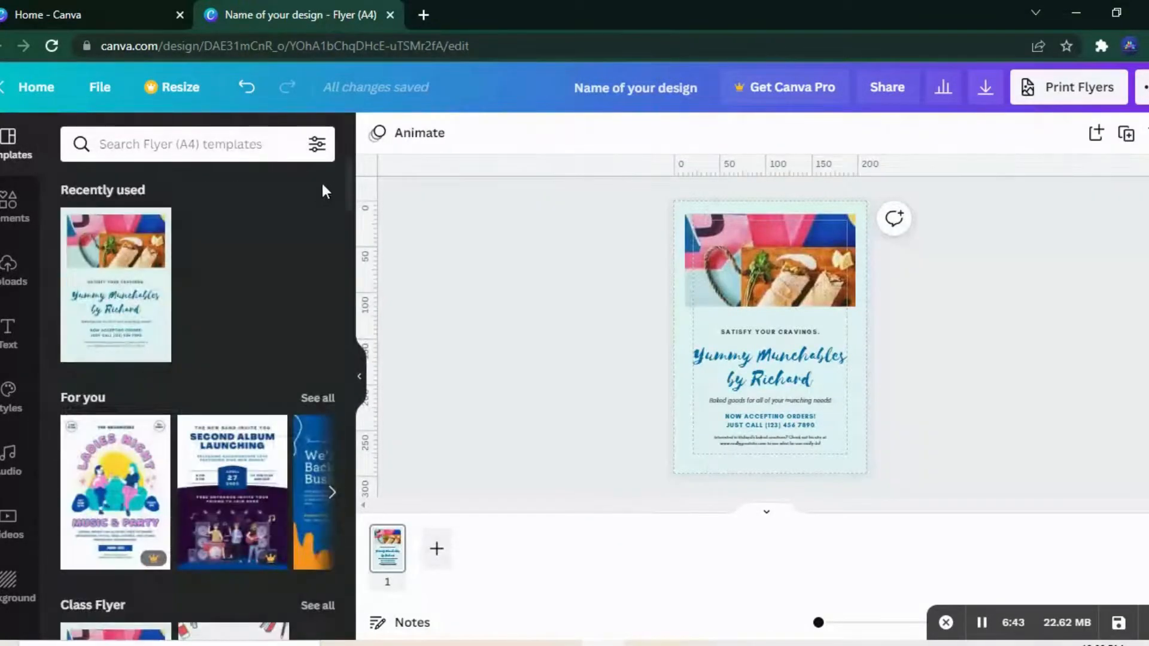
left_click_drag(351, 195, 341, 359)
left_click(332, 300)
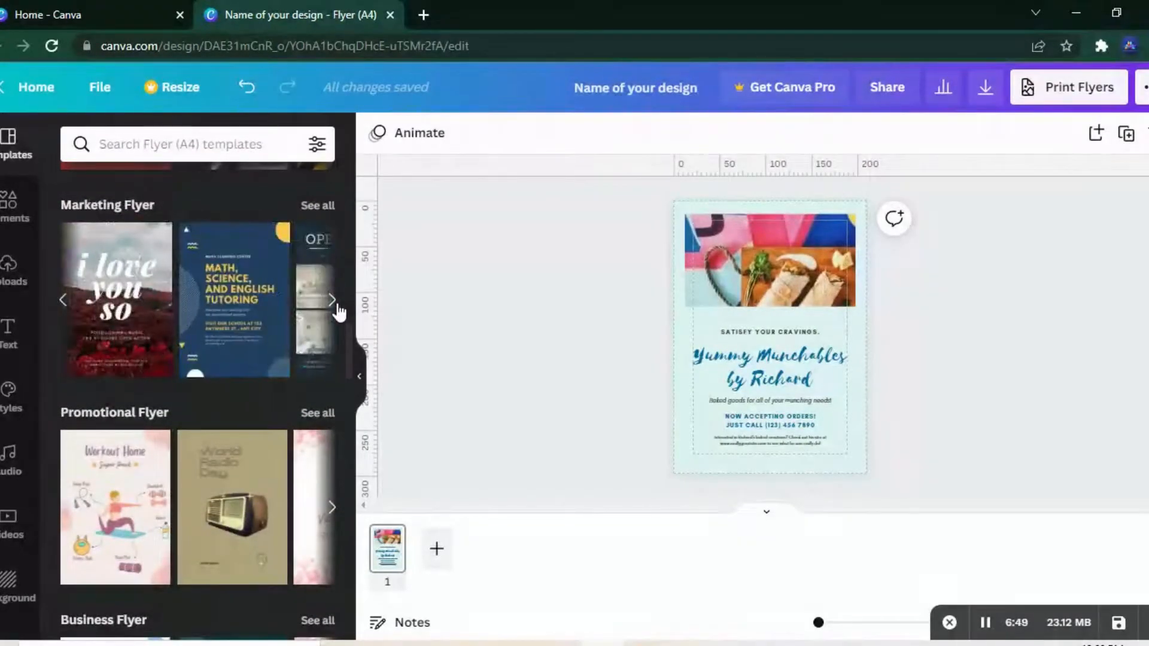
left_click(337, 304)
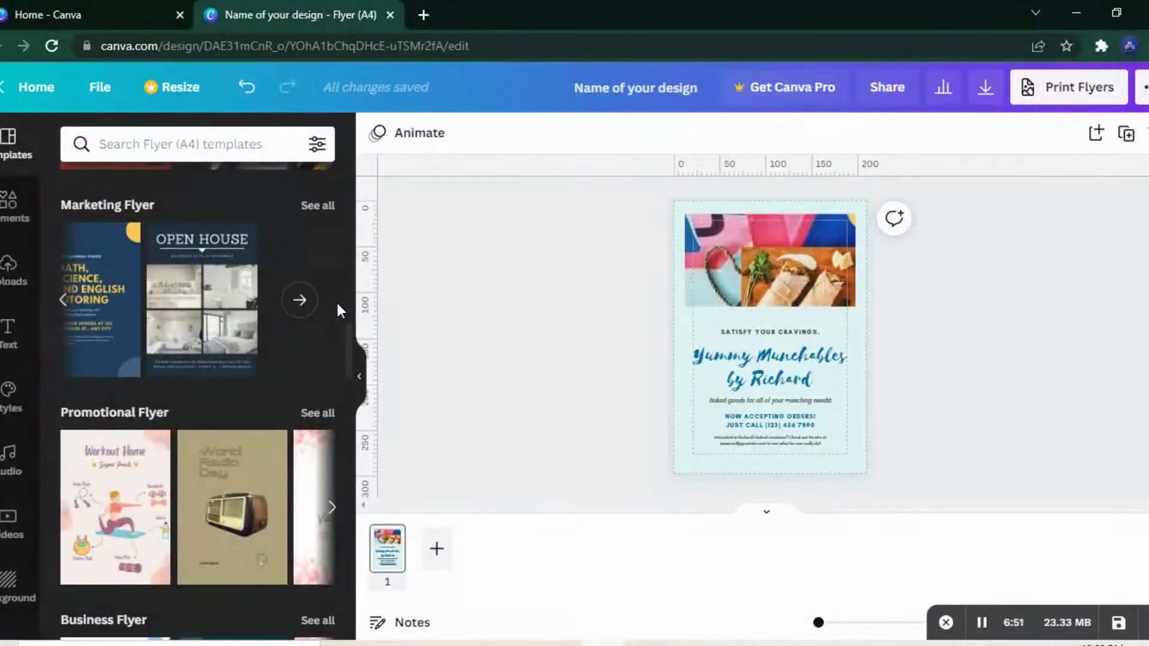
left_click_drag(343, 367, 343, 464)
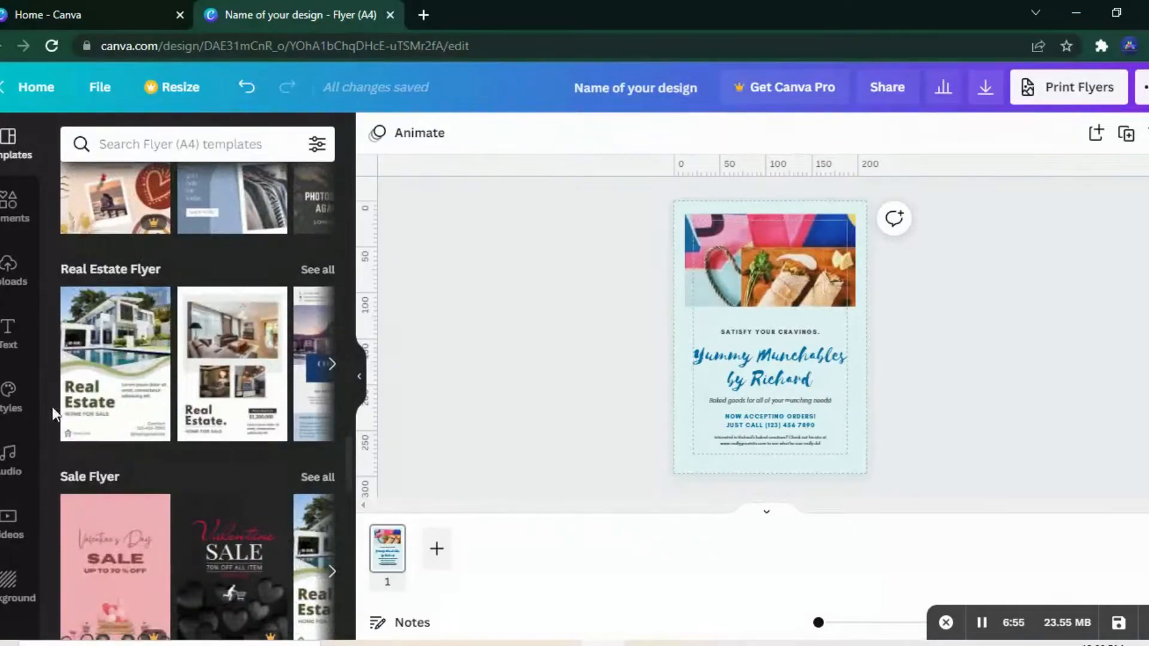
left_click(340, 371)
left_click_drag(345, 461, 348, 553)
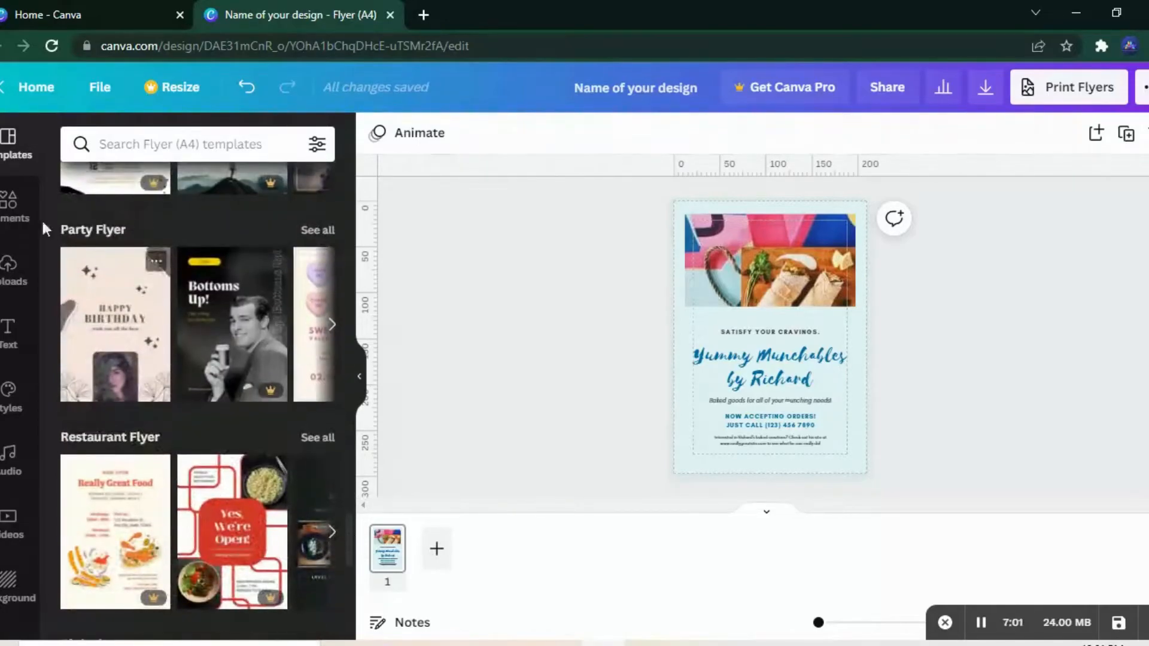
Step: Browse the element library's categories, from lines and shapes through graphics, photos, videos, audio, charts and tables to frames and grids
left_click(9, 205)
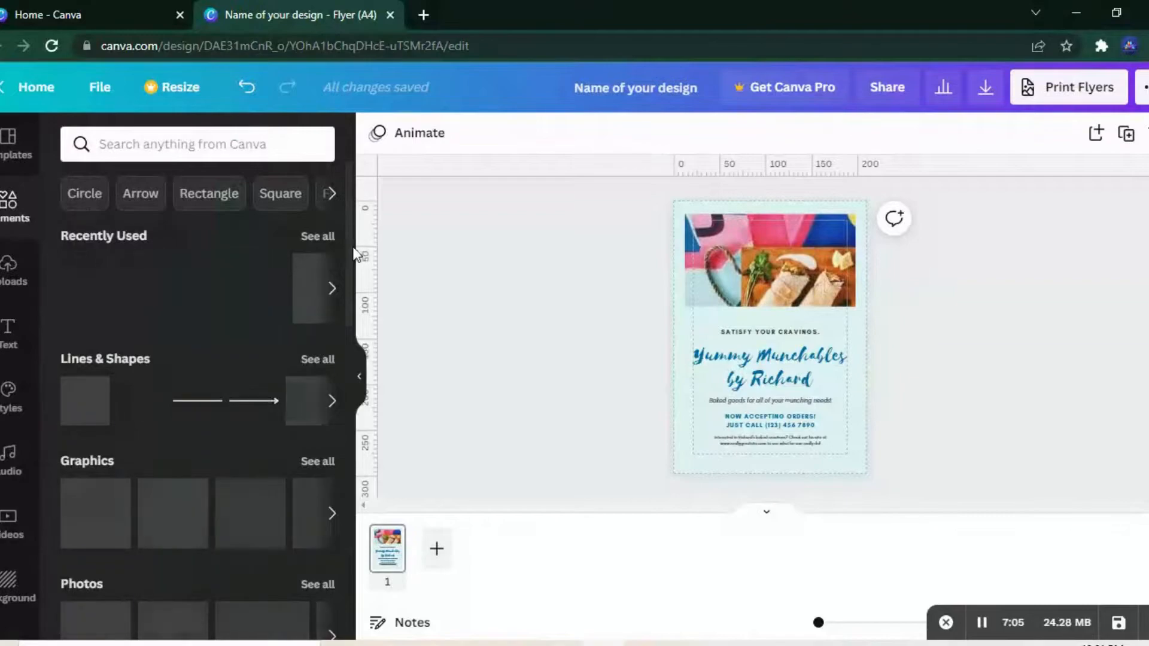
scroll(353, 255, "down", 1)
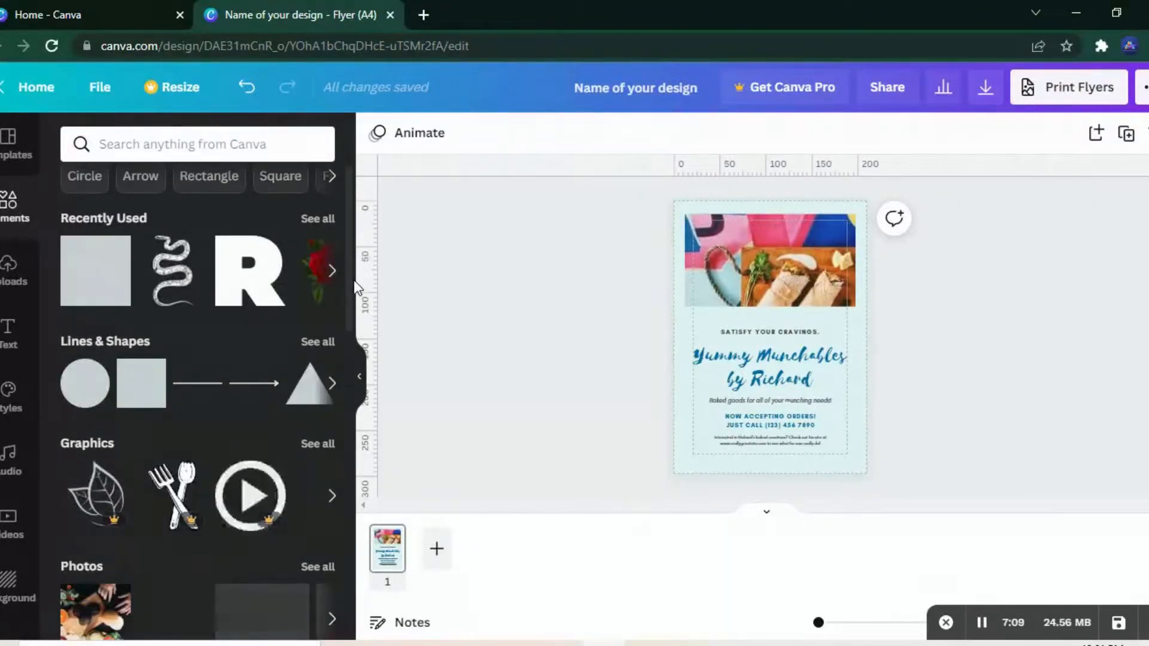
scroll(347, 307, "down", 3)
scroll(345, 327, "down", 2)
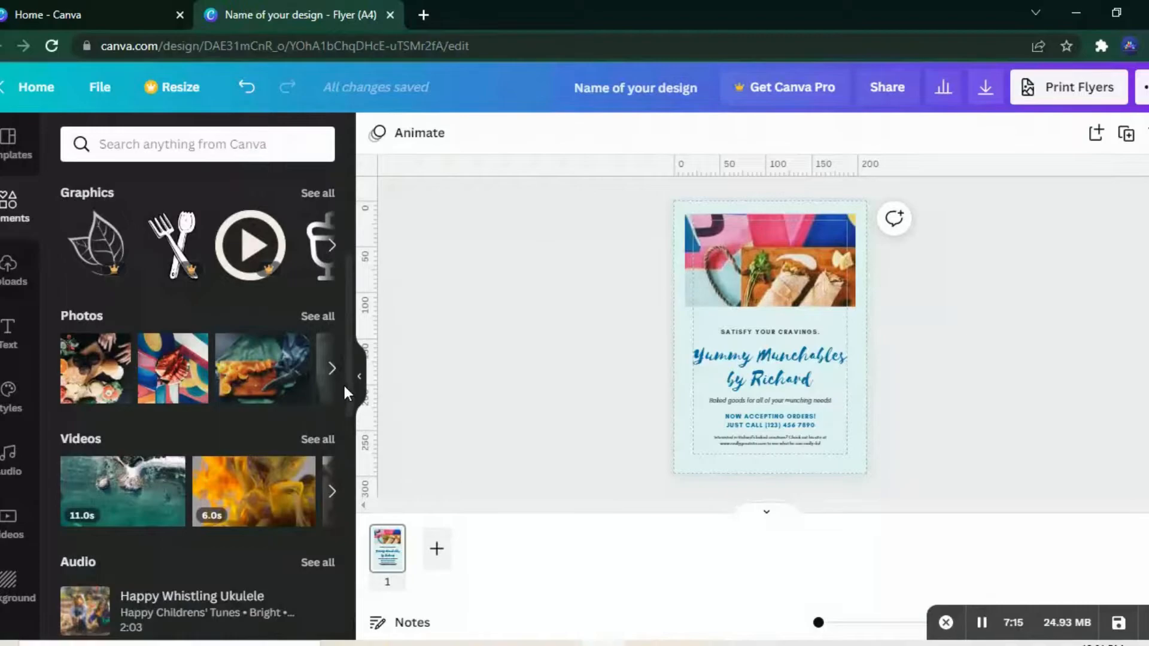
scroll(345, 455, "down", 7)
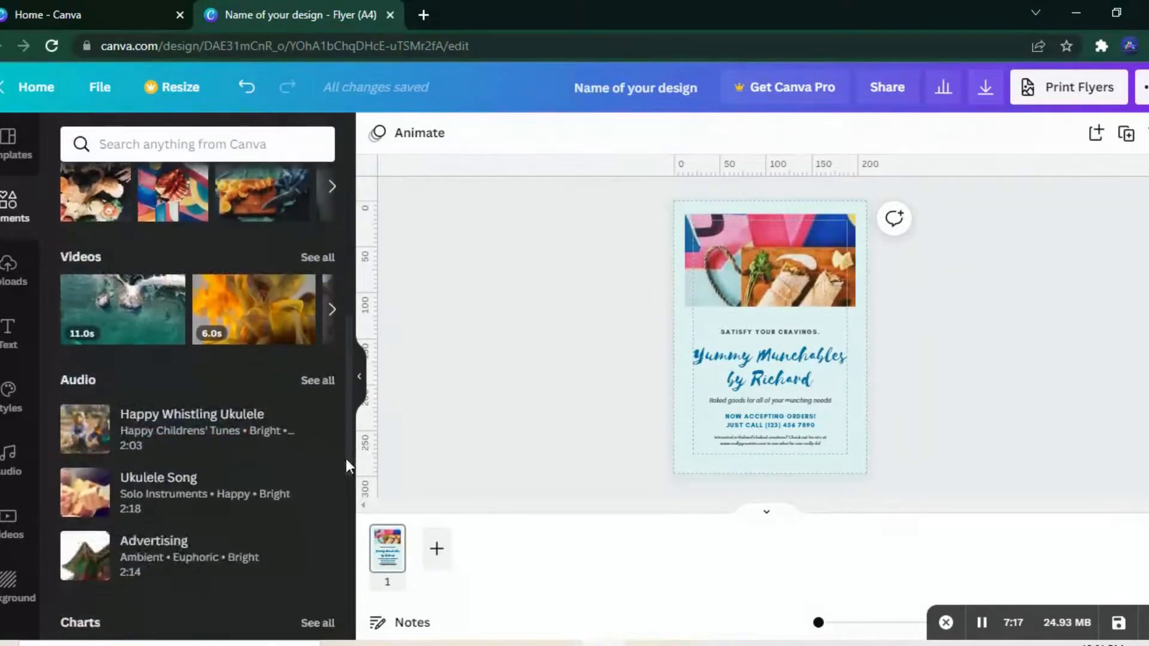
scroll(337, 523, "down", 2)
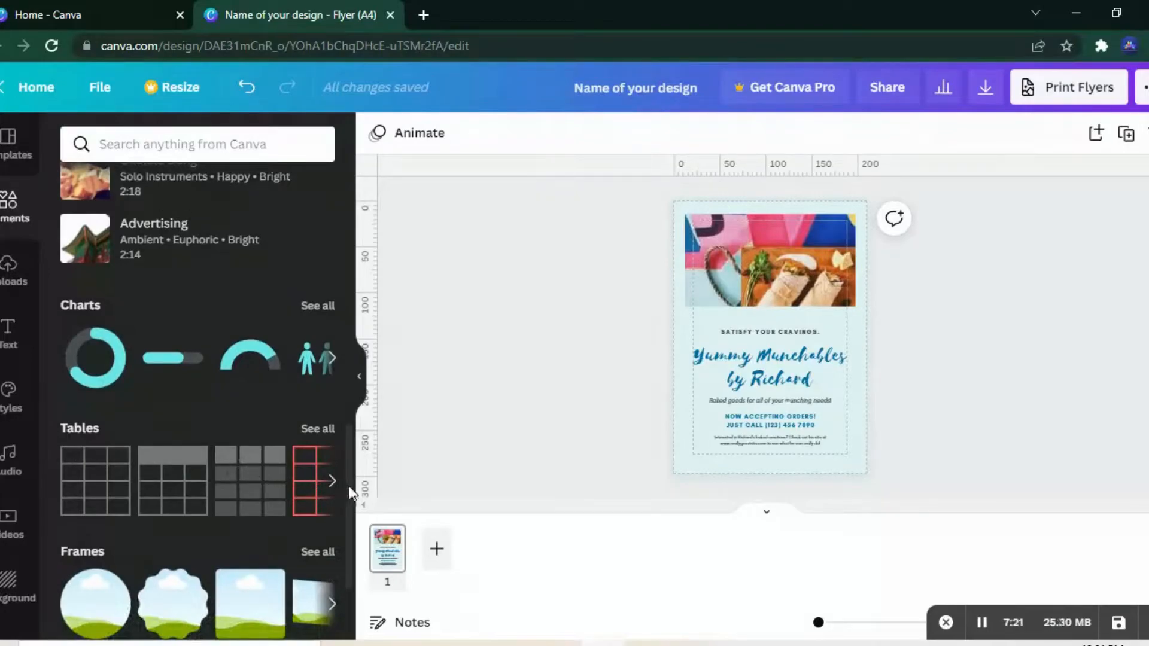
scroll(353, 496, "down", 3)
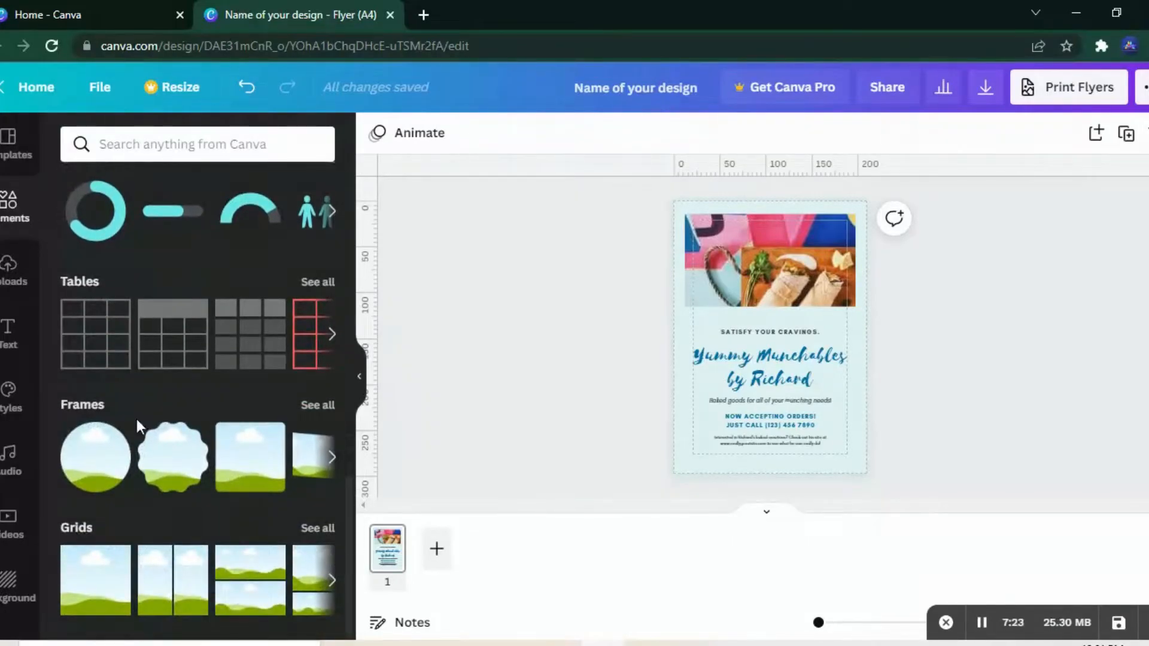
left_click(330, 459)
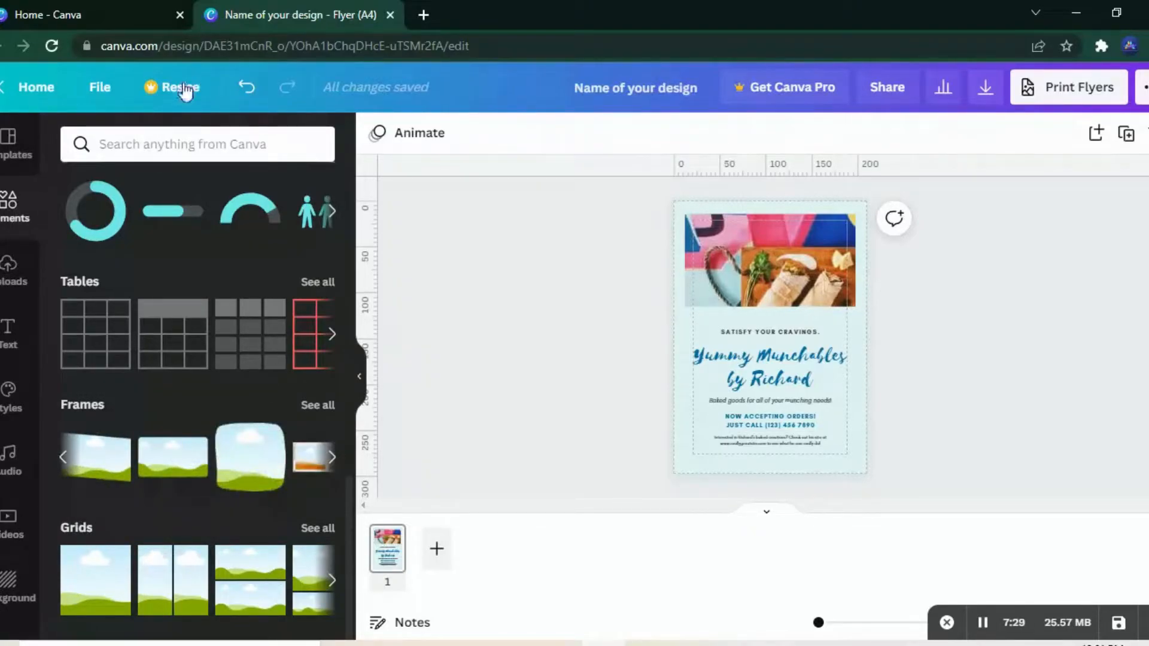
Step: Enter "search here for elements" as the element search text and dismiss the suggestions
left_click(155, 142)
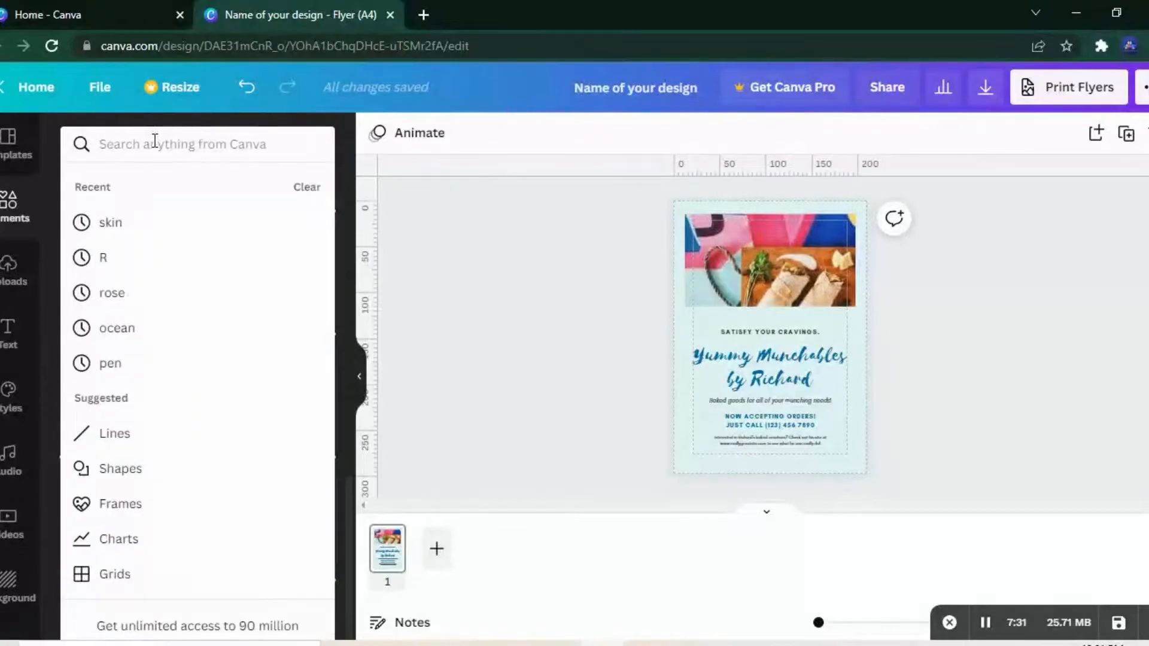
type("search")
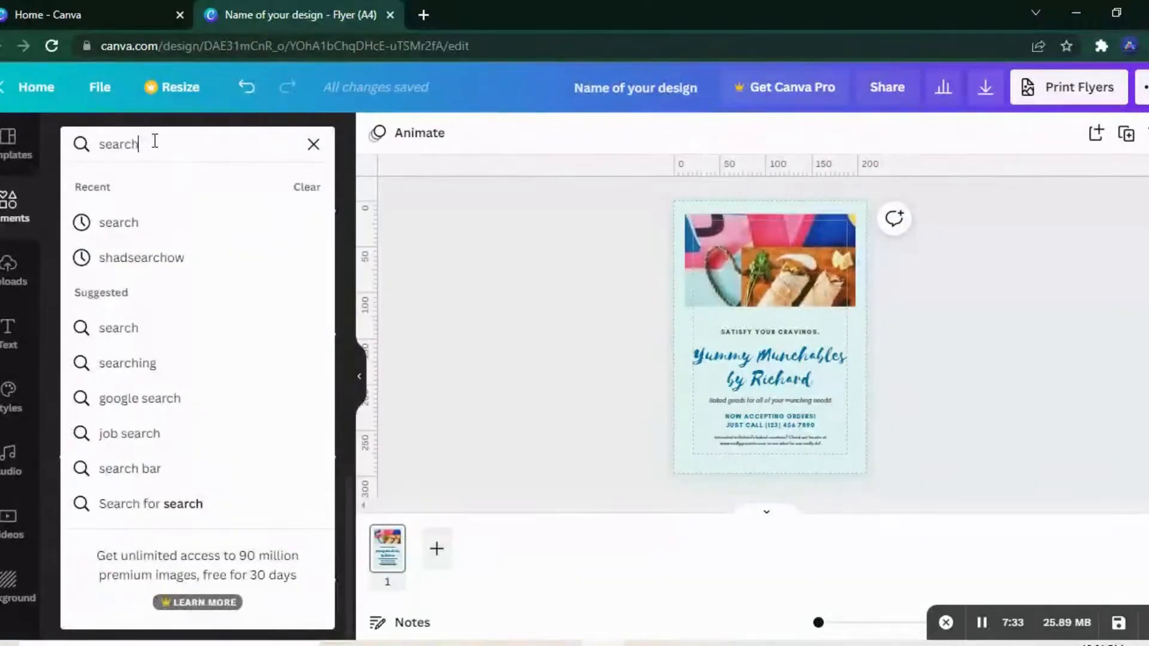
type(" here for elements")
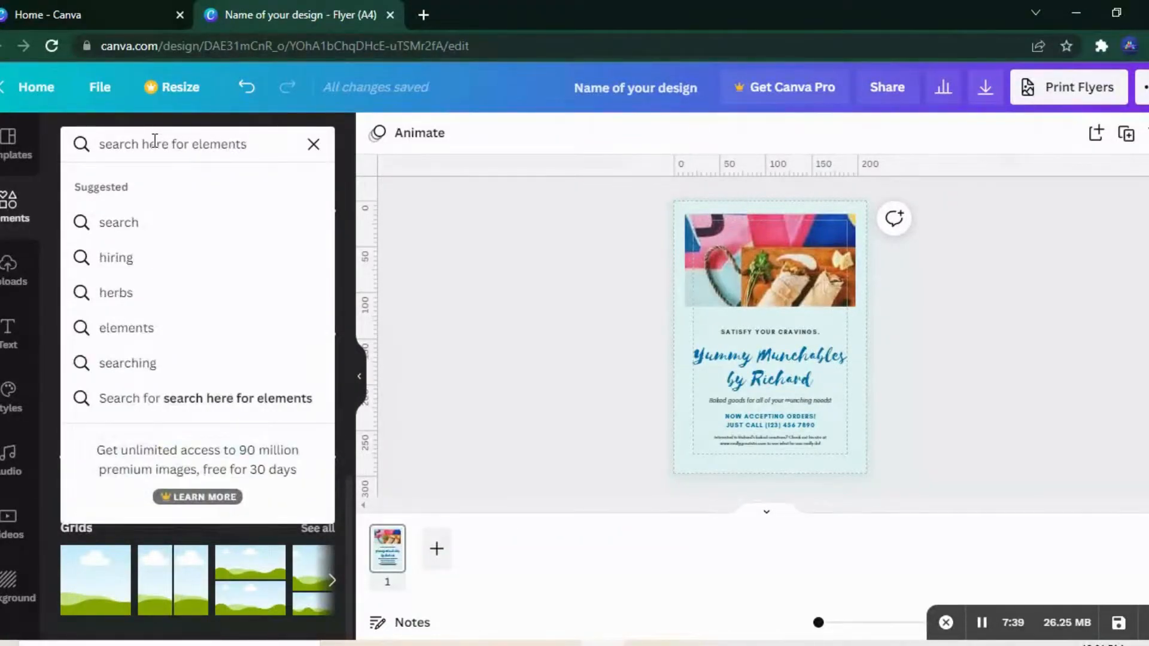
key("Escape")
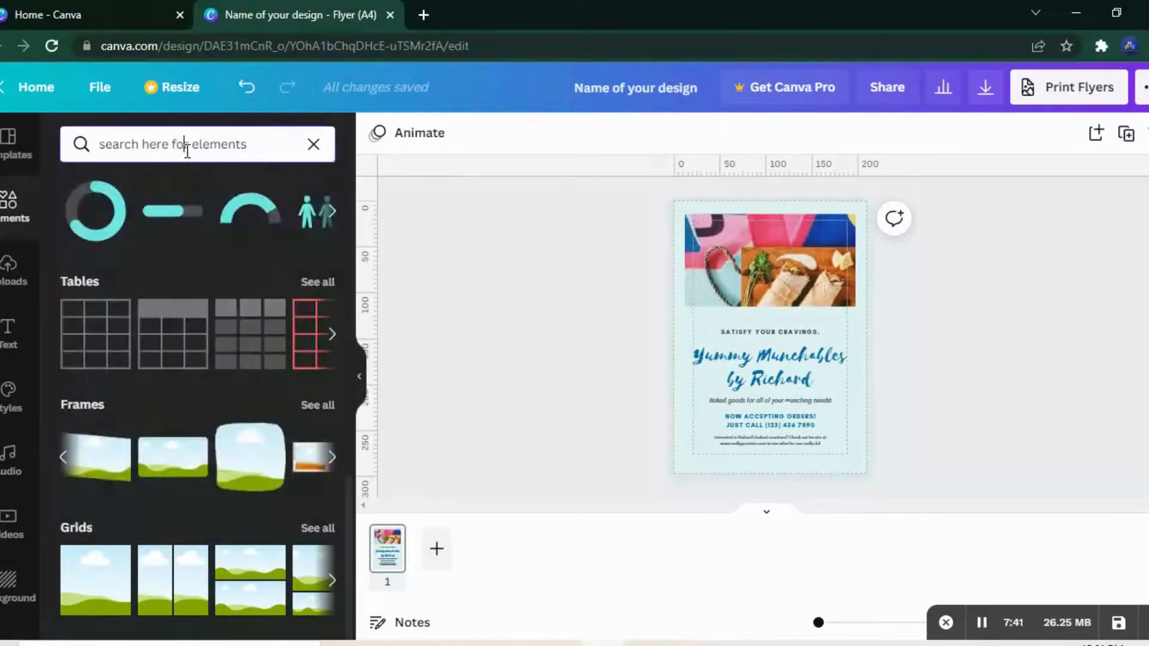
Step: Replace the element search text with "canva", run the search and look through all results
triple_click(187, 151)
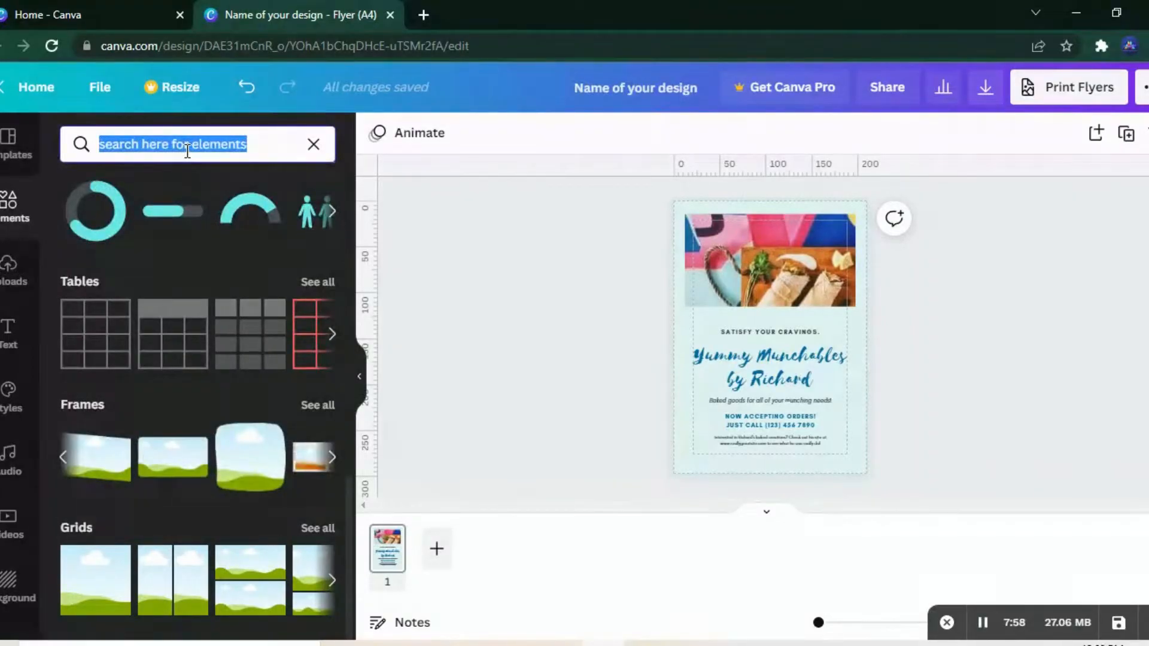
type("canva")
key("Return")
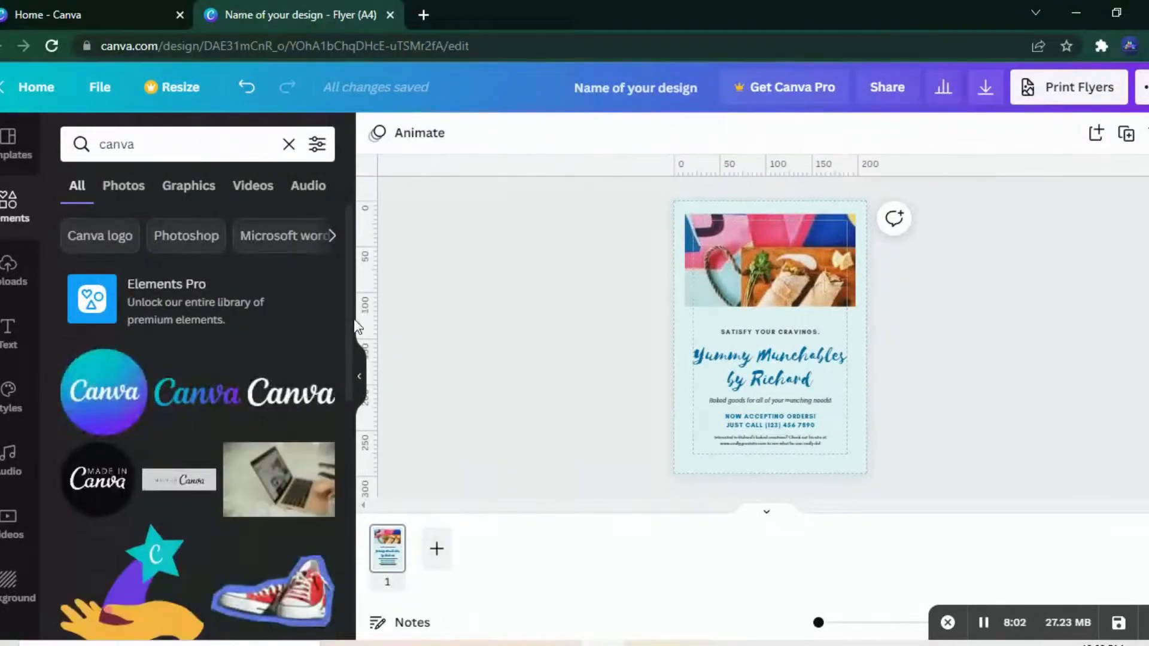
scroll(335, 311, "down", 1)
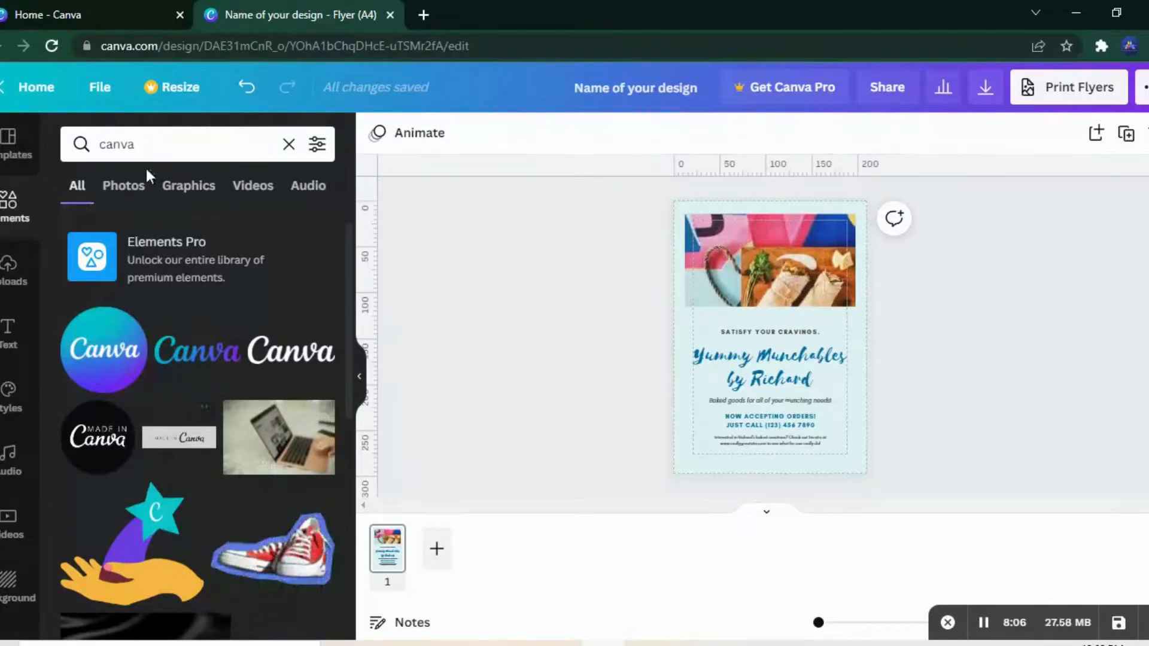
Step: Browse the "canva" search results by type: photos, graphics, videos and audio
left_click(121, 188)
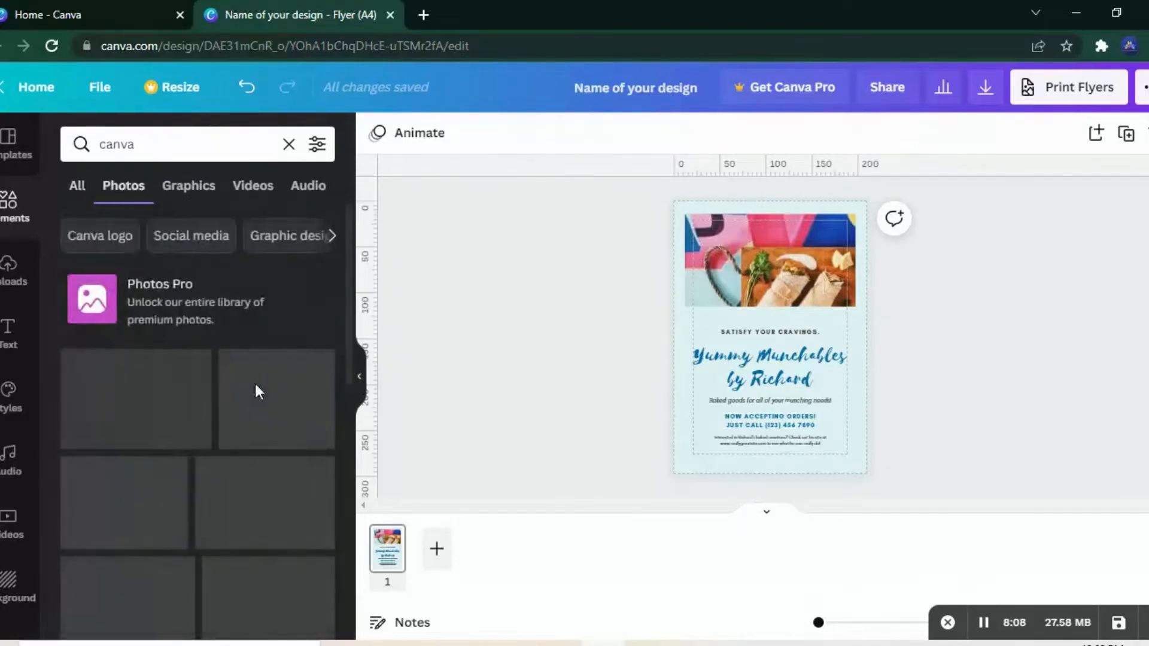
left_click(181, 189)
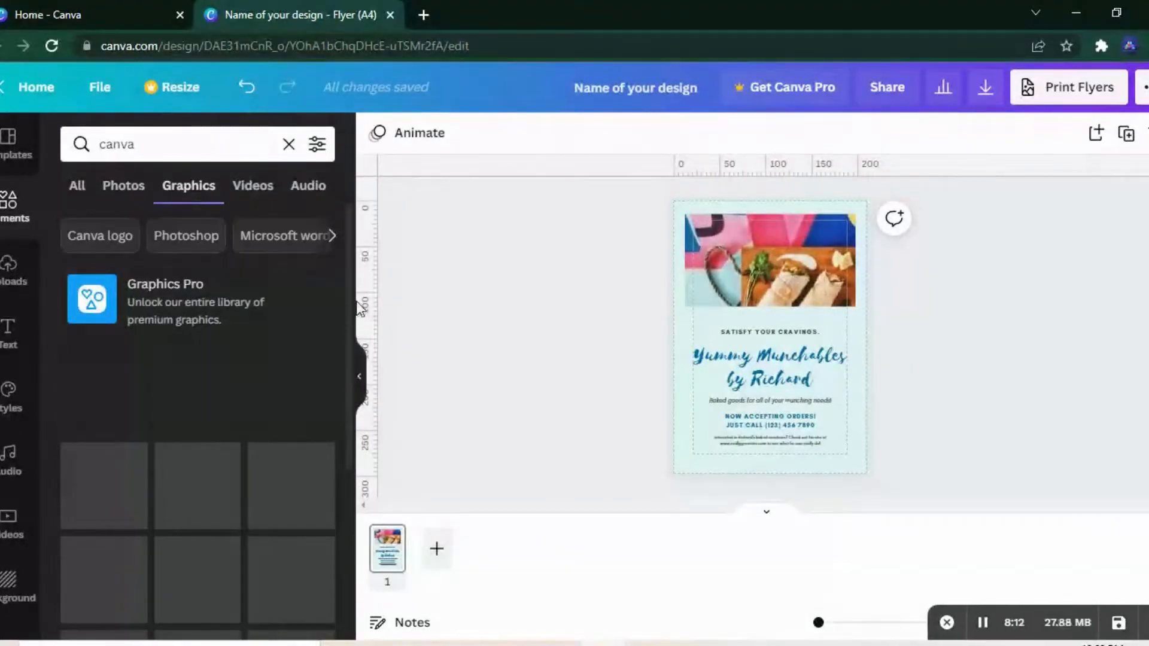
scroll(346, 347, "down", 2)
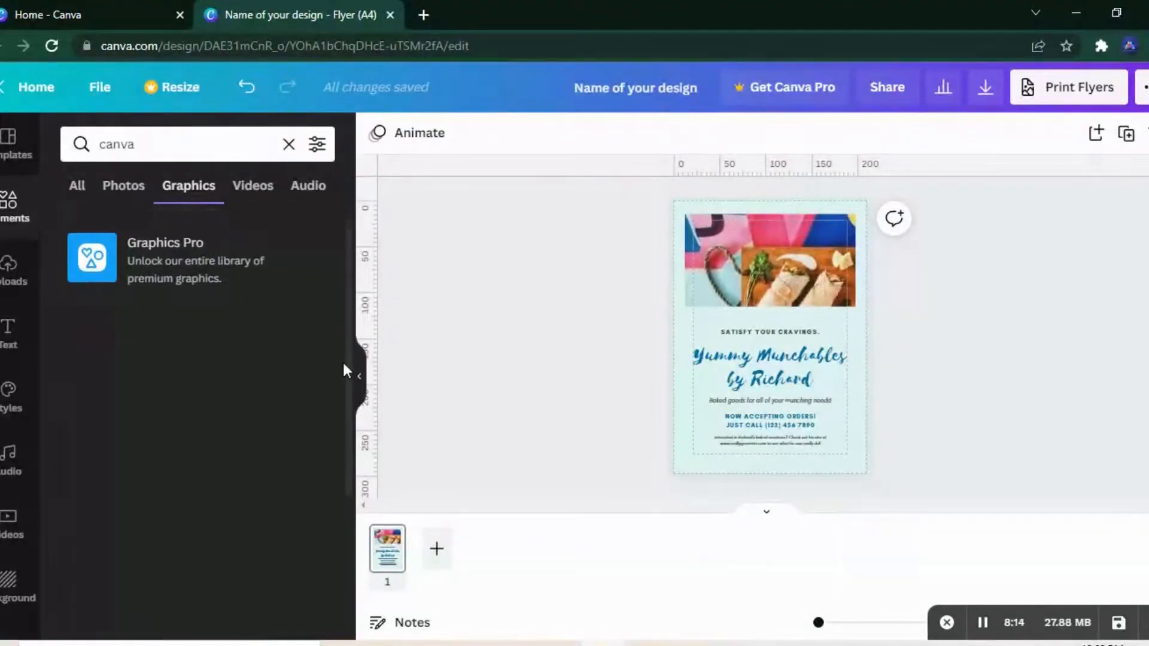
scroll(341, 403, "down", 4)
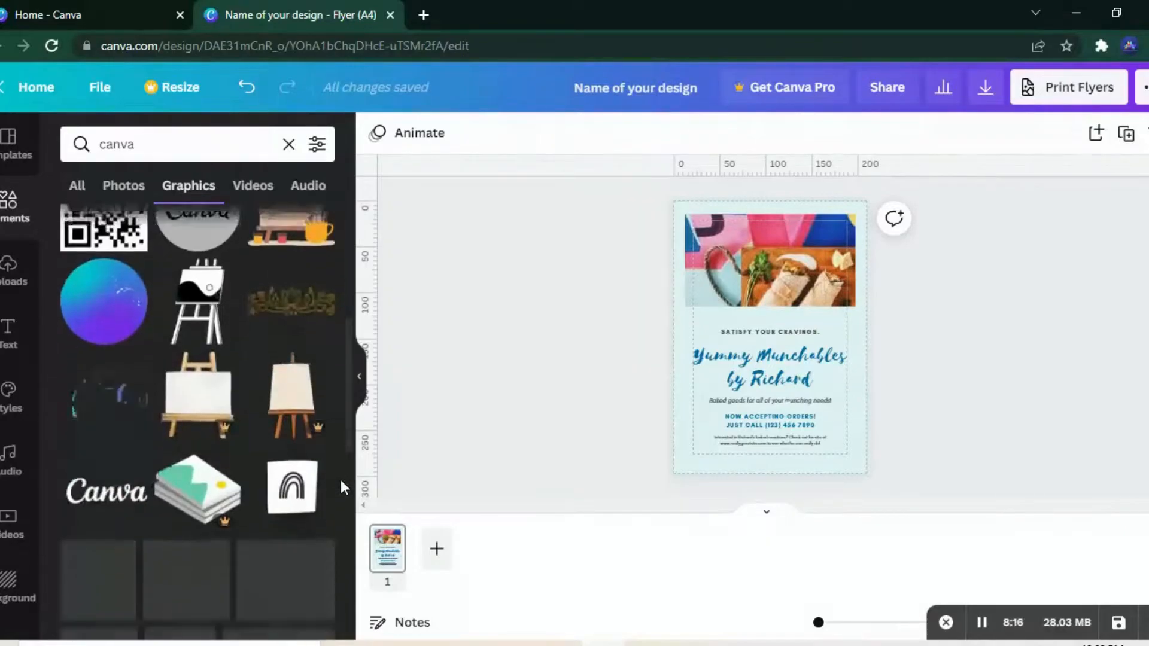
left_click(259, 191)
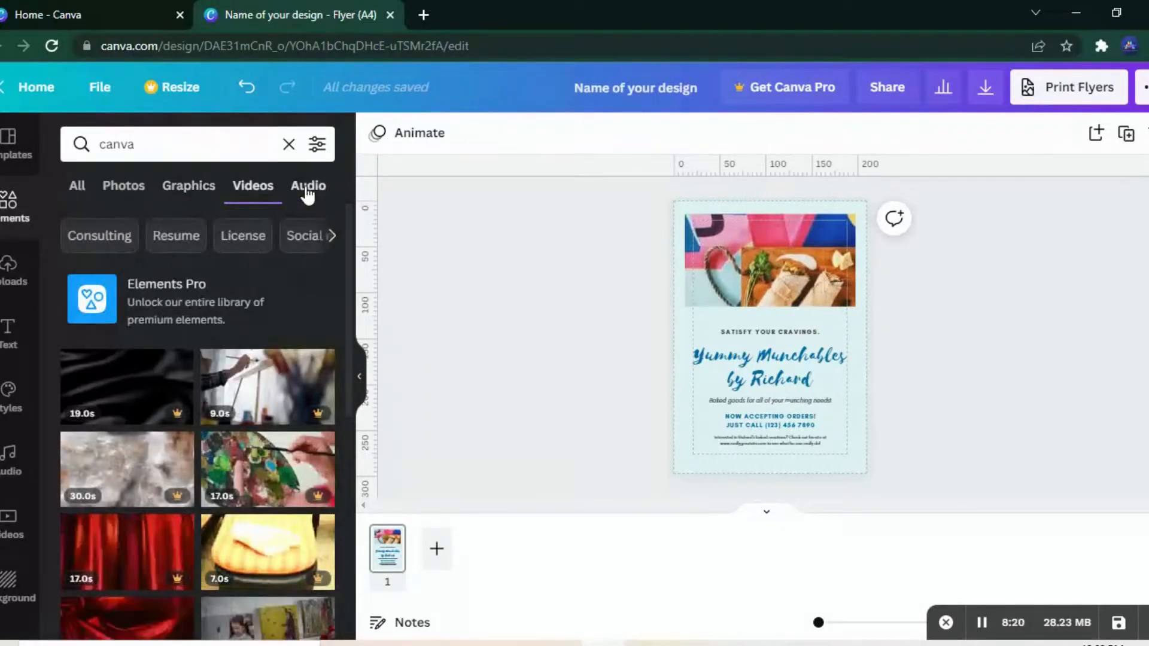
left_click(306, 192)
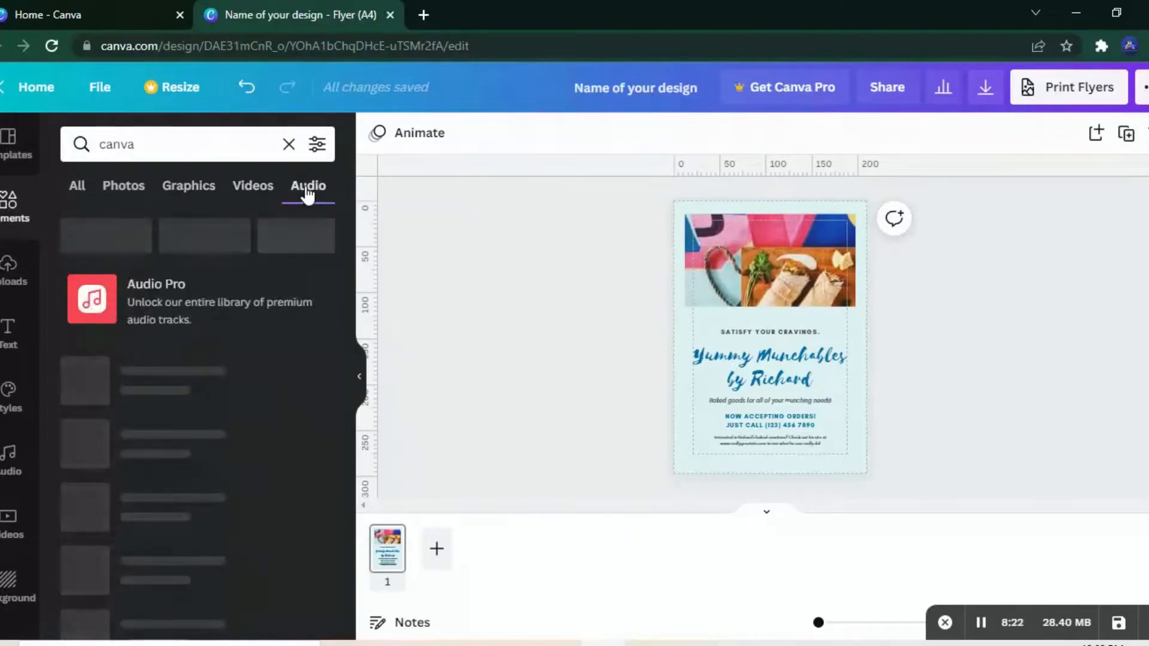
Step: Review the uploaded audio and video files and the list of sources available for uploading media
left_click(6, 290)
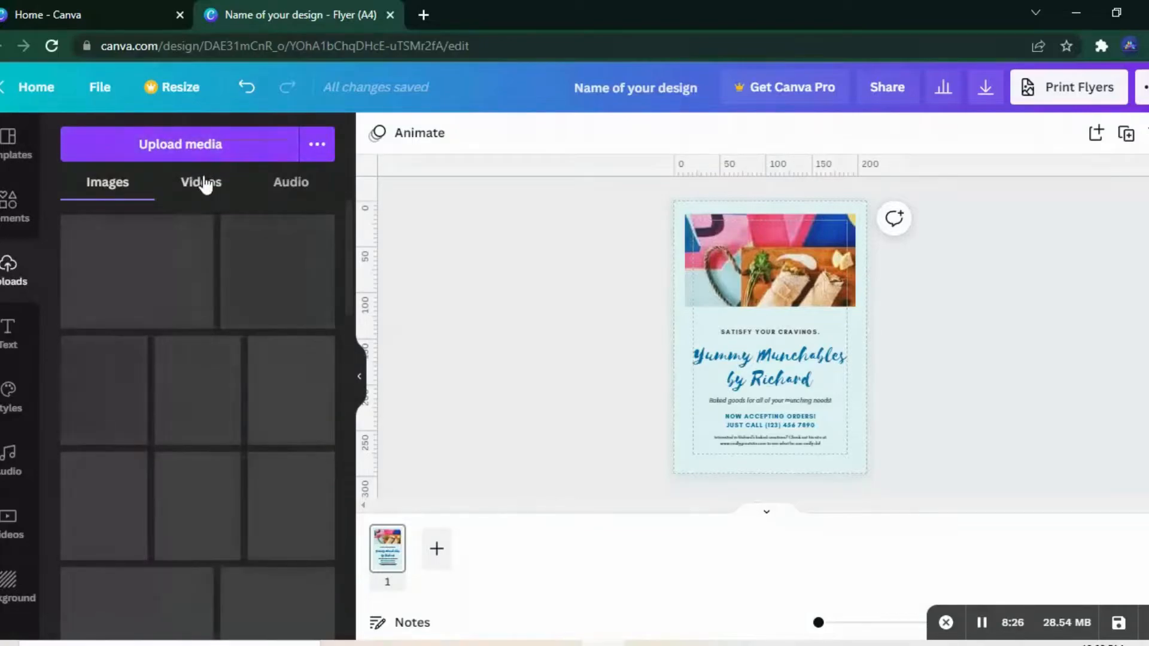
left_click(299, 186)
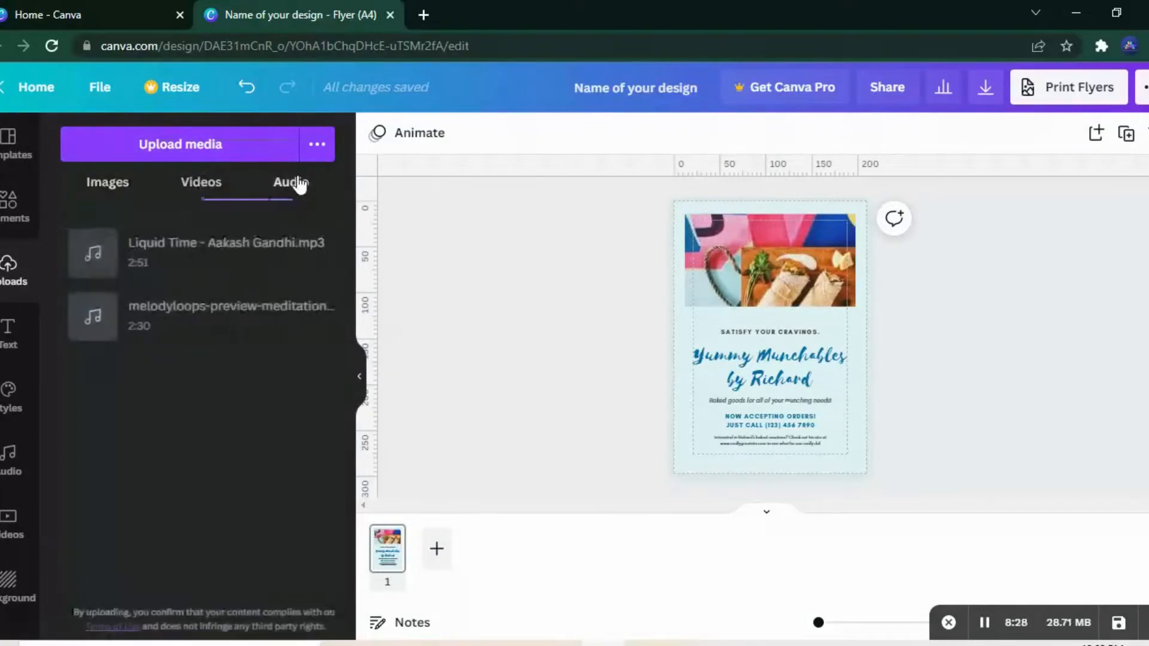
left_click(225, 176)
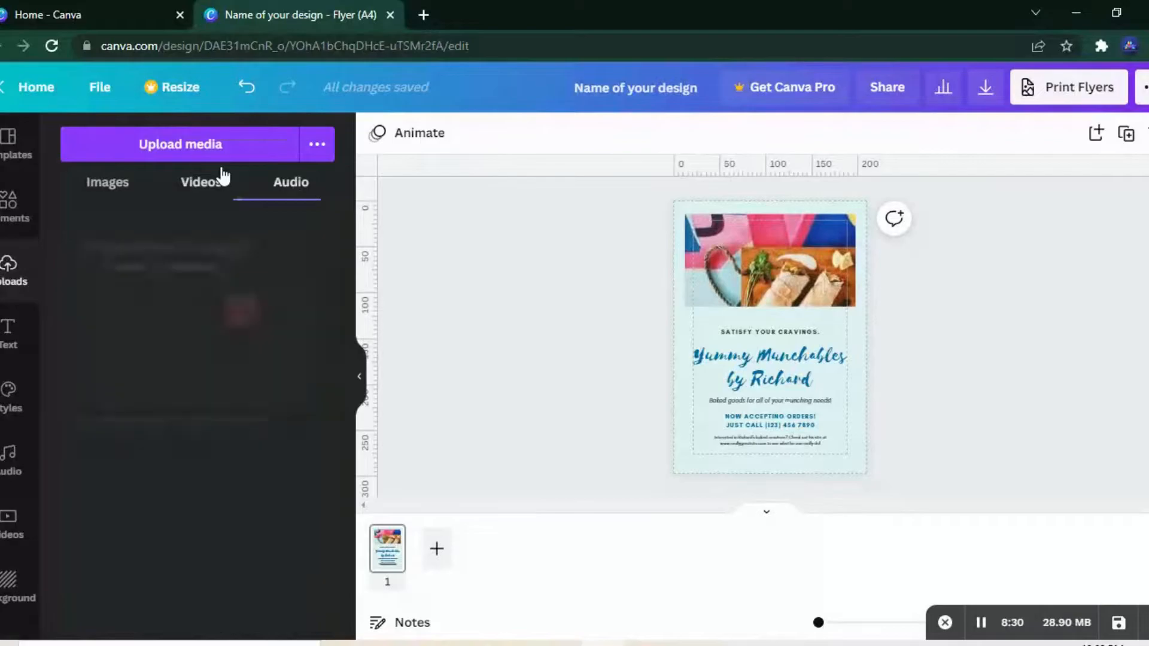
left_click(316, 146)
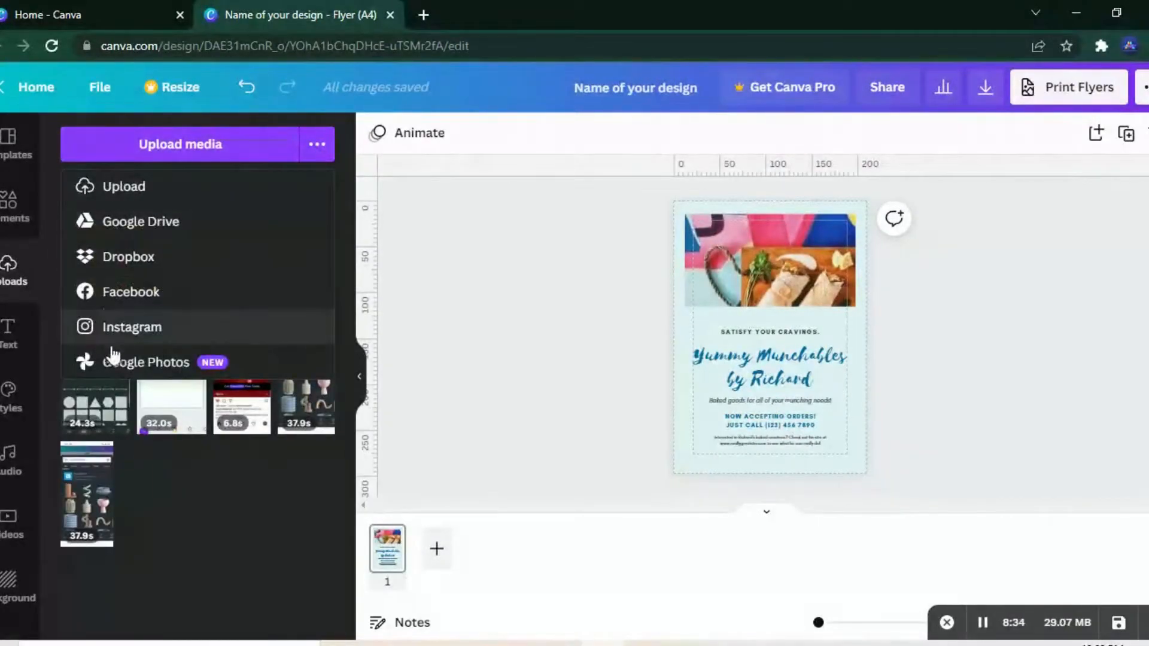
Step: Look through the text options and add a default heading text box to the flyer
left_click(9, 335)
left_click(9, 335)
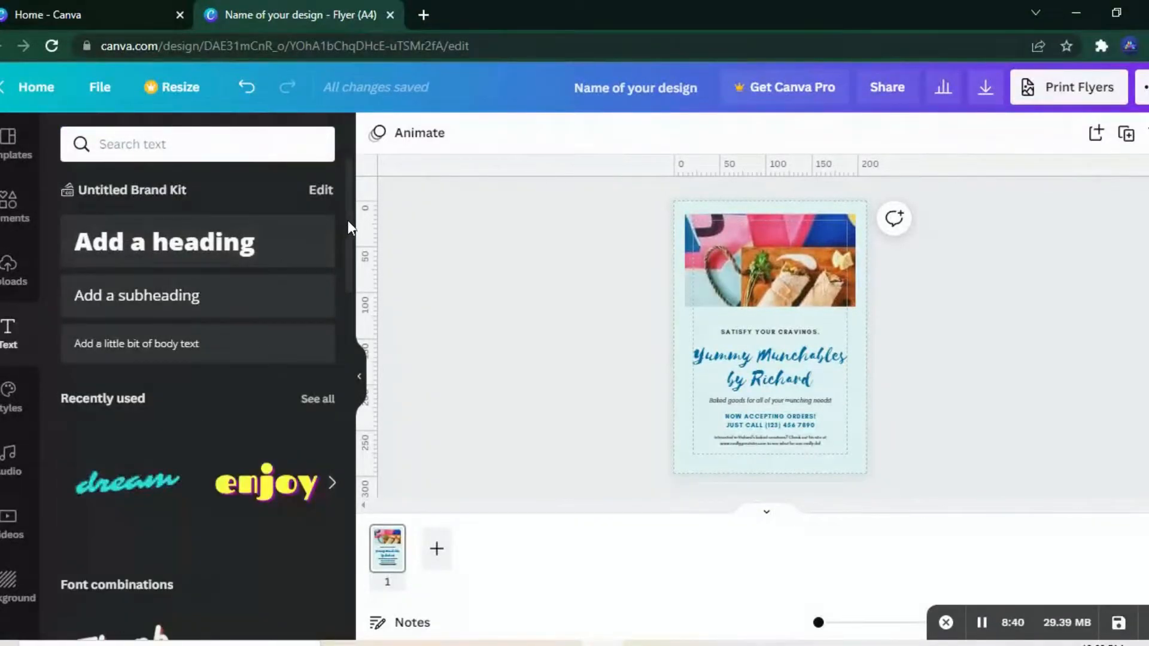
left_click_drag(347, 222, 313, 182)
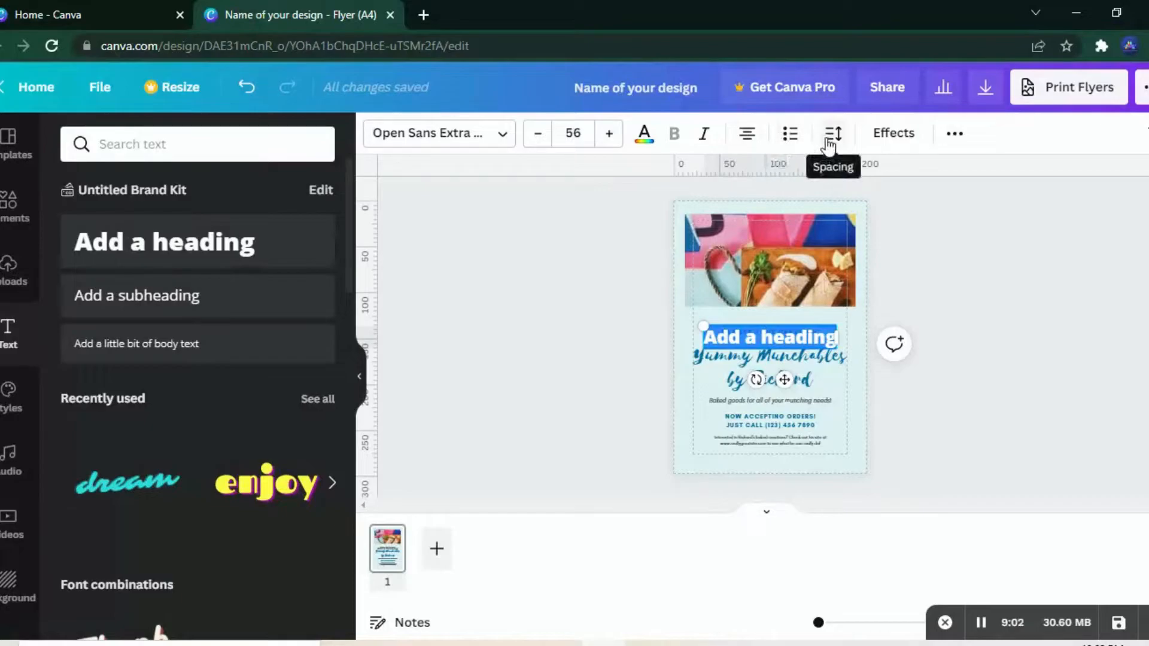
Step: Examine the heading's text effects and its additional formatting options, including position and transparency, leaving the settings as they are
left_click(895, 135)
scroll(352, 263, "down", 2)
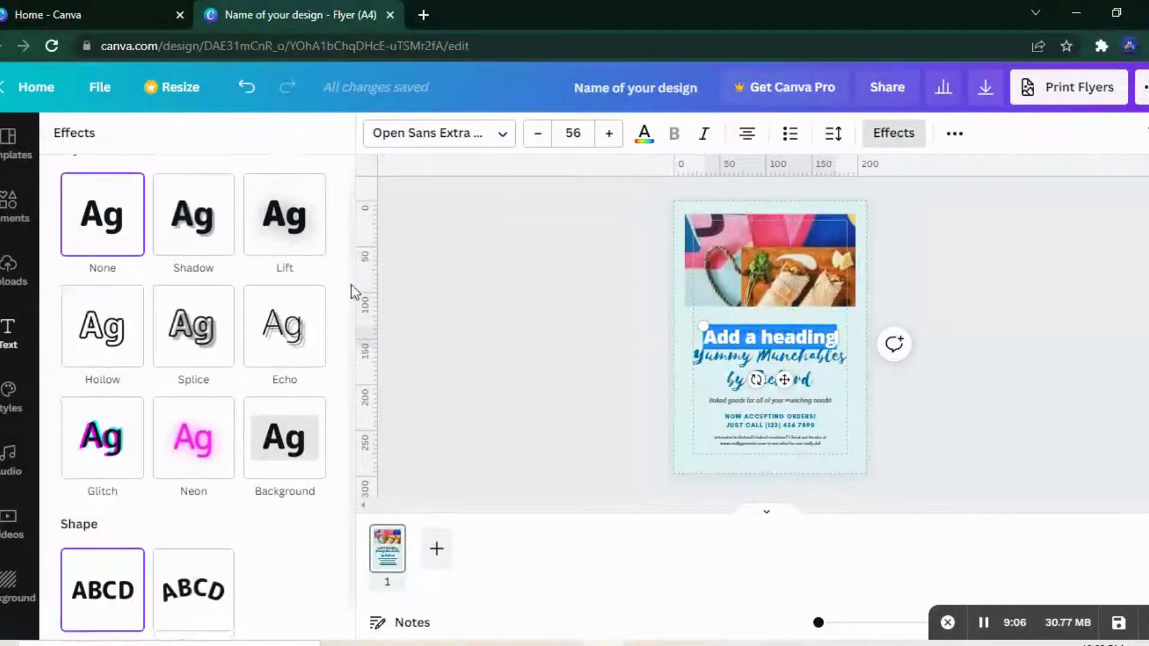
left_click(956, 132)
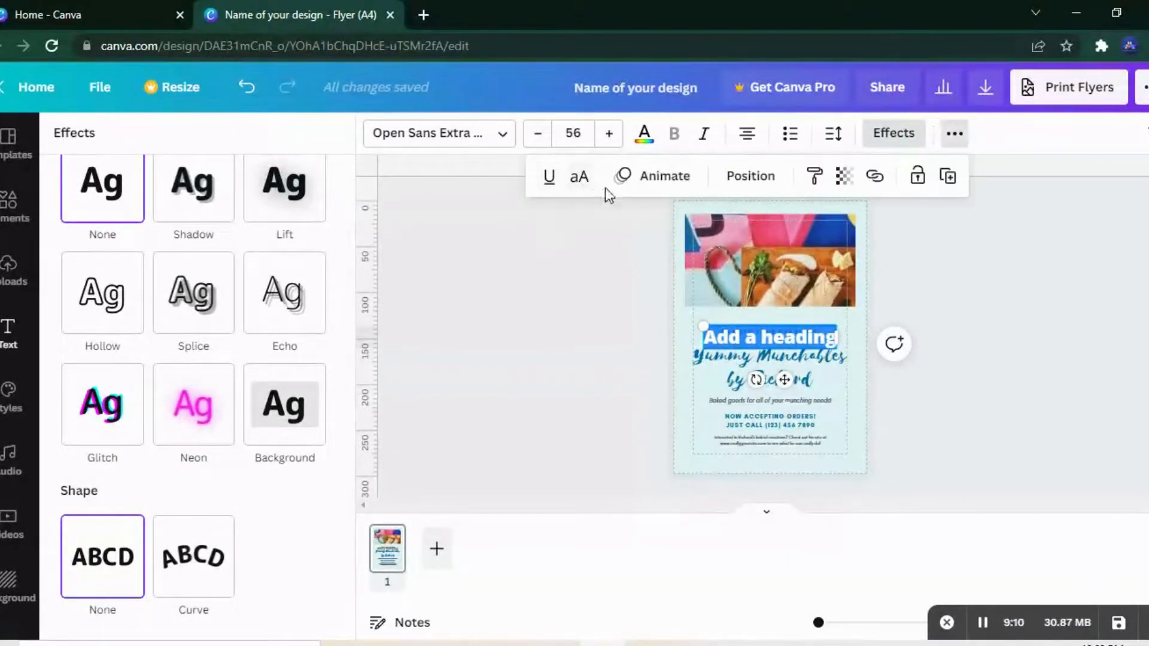
left_click(739, 191)
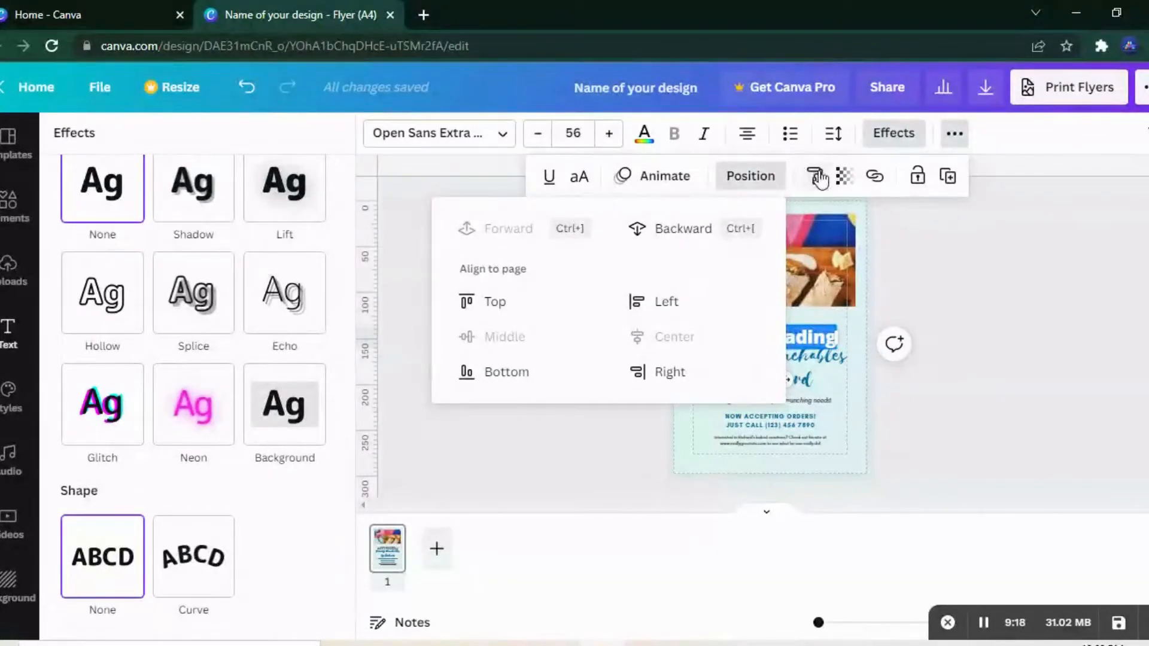
left_click(844, 178)
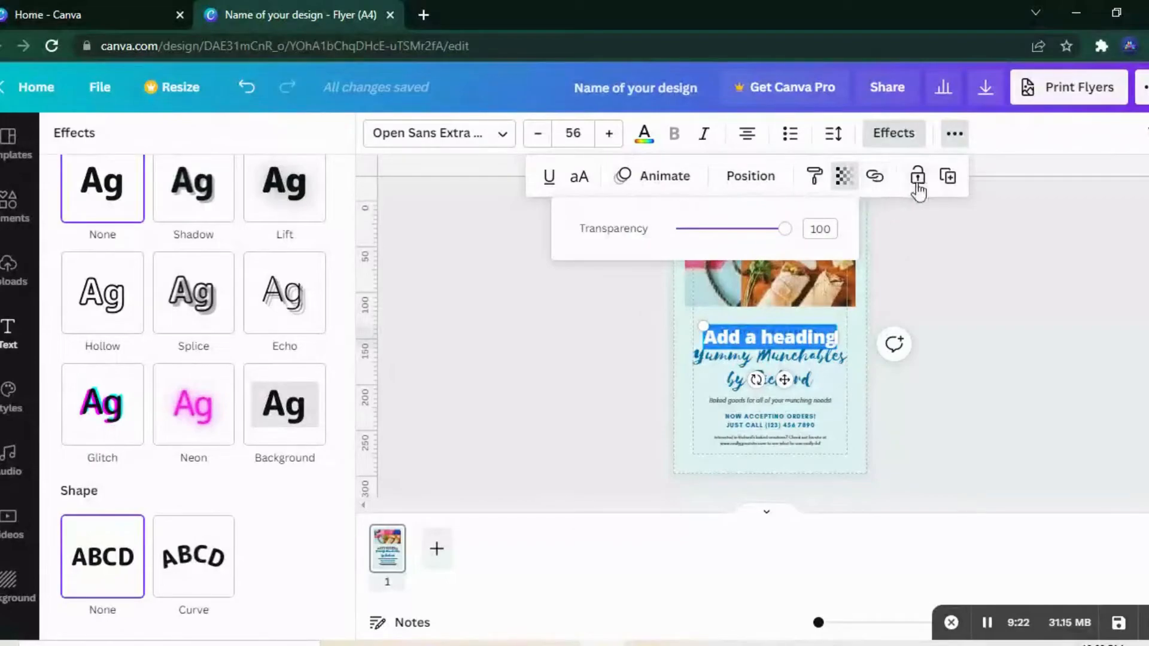
left_click(939, 226)
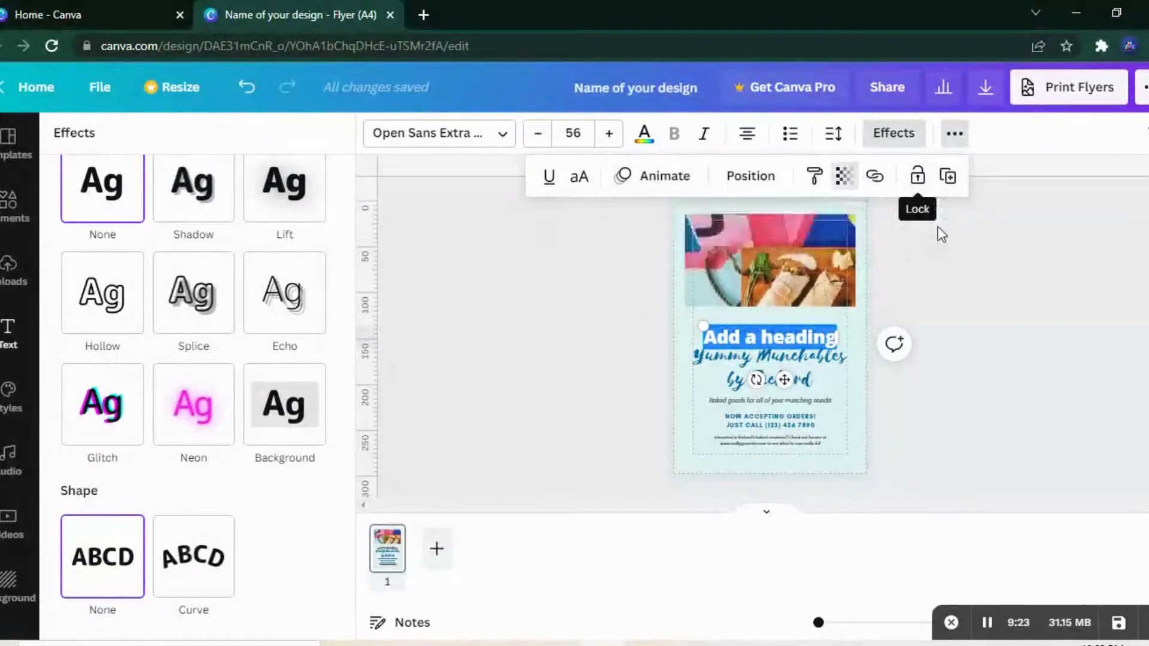
left_click(457, 315)
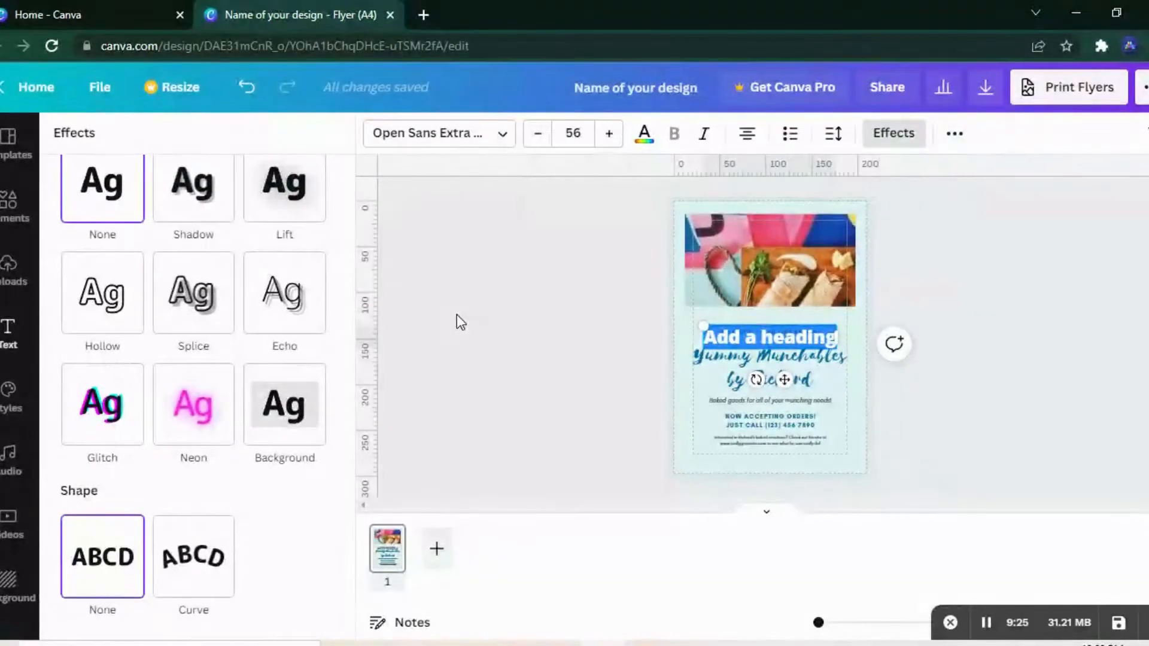
Step: Select the flyer's burrito photo and examine its image editing options, including the full adjustment settings, filters, mockups, shadows and other effects
left_click(795, 271)
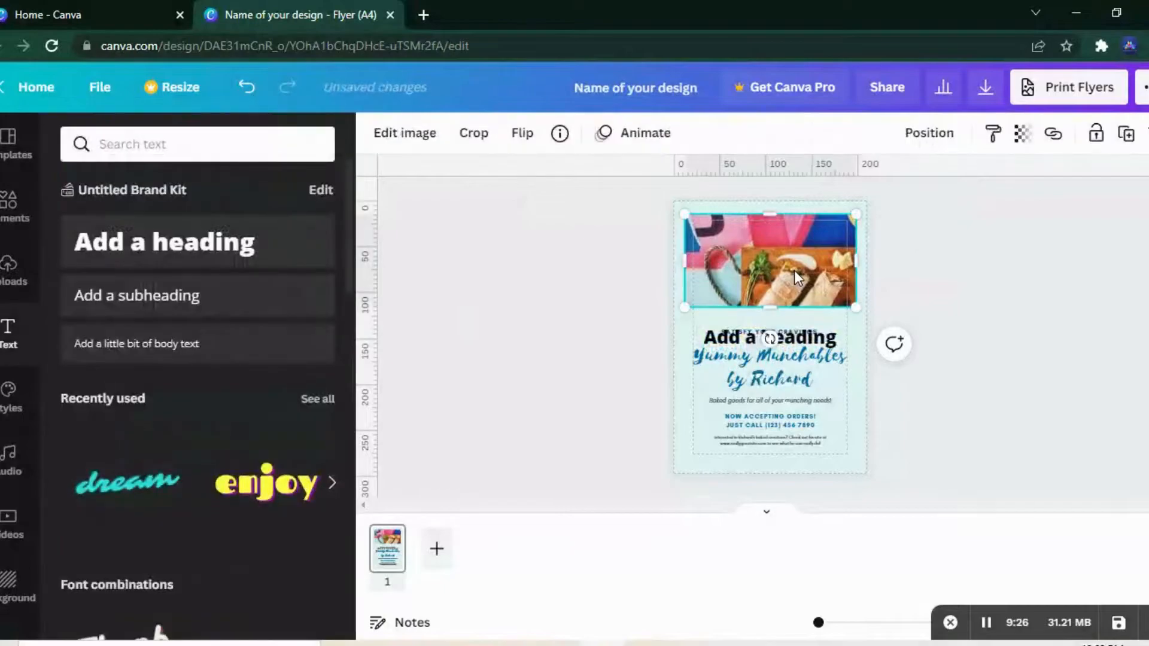
left_click(419, 143)
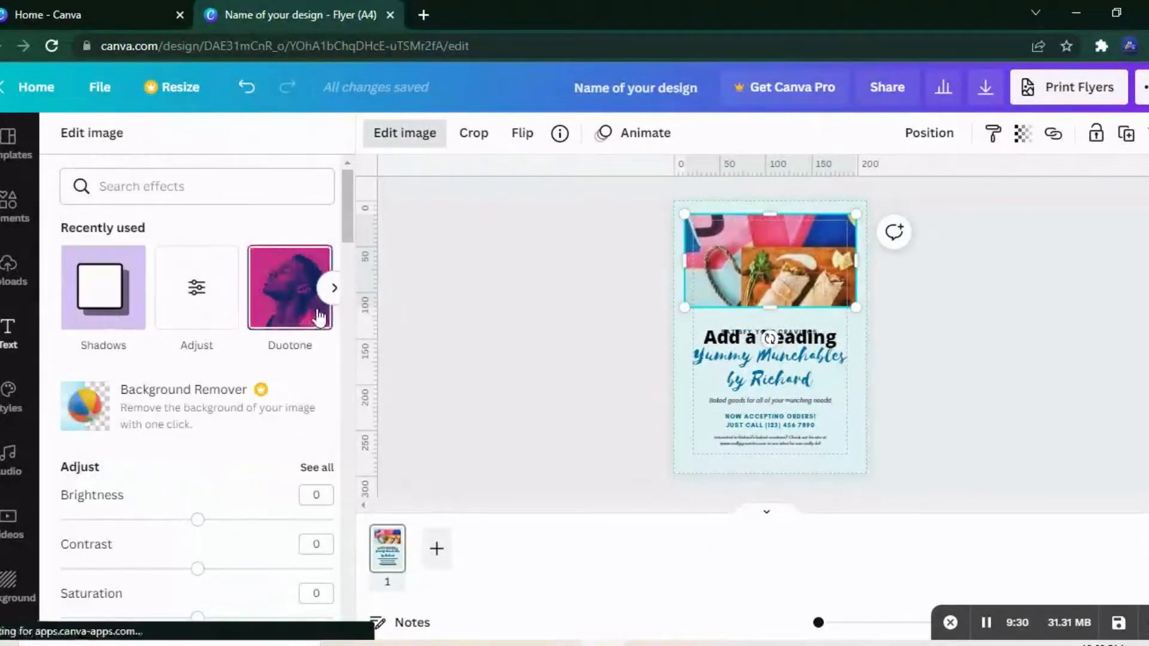
left_click_drag(347, 232, 344, 253)
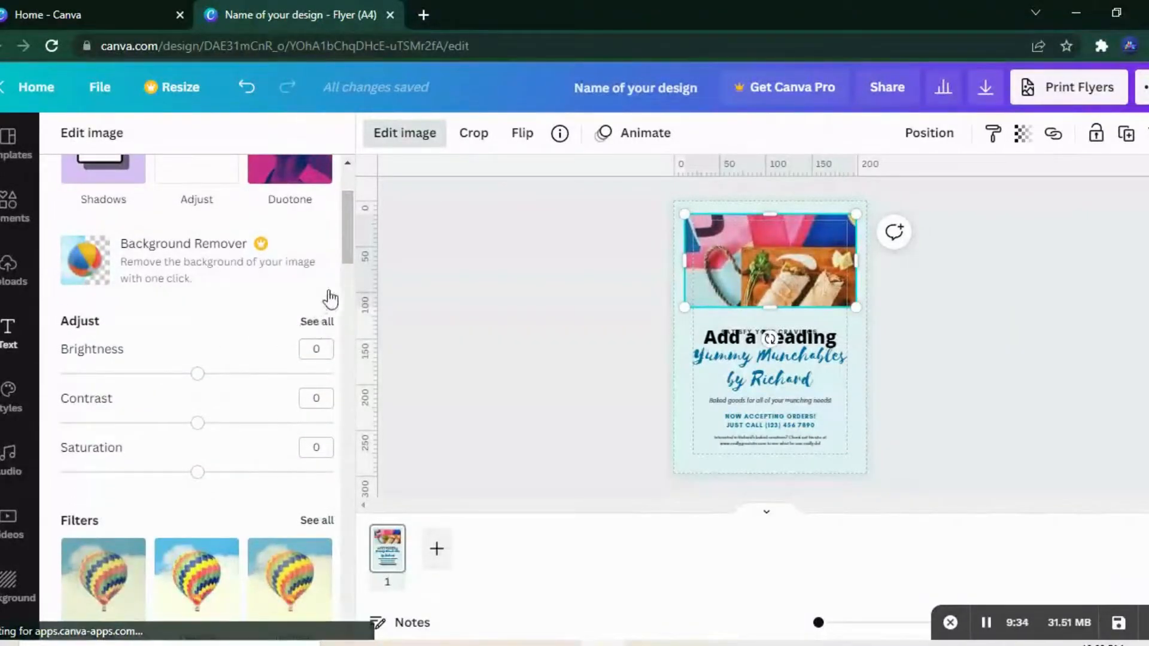
left_click(317, 321)
left_click_drag(343, 246, 336, 471)
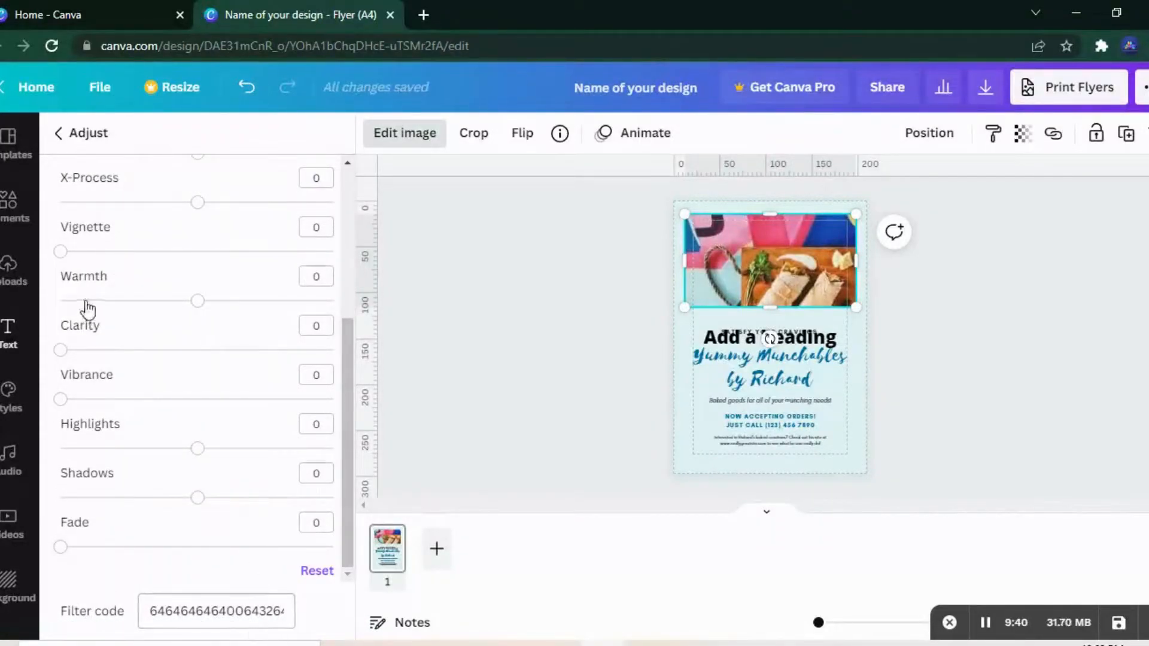
left_click(60, 134)
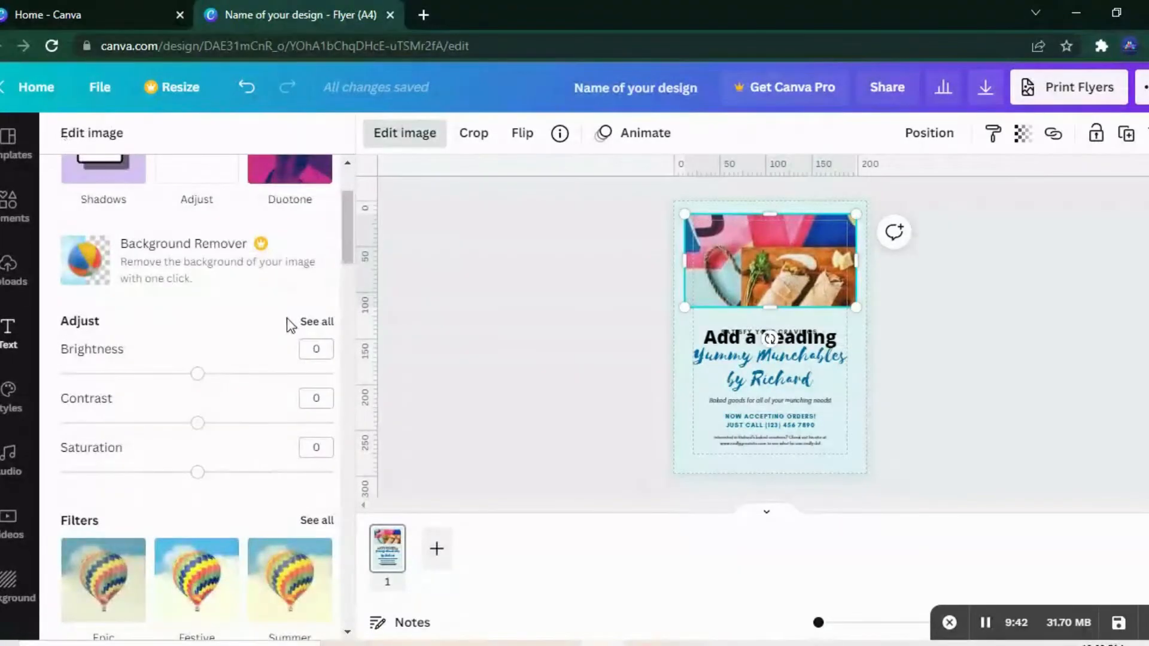
left_click_drag(344, 249, 344, 280)
scroll(345, 288, "up", 1)
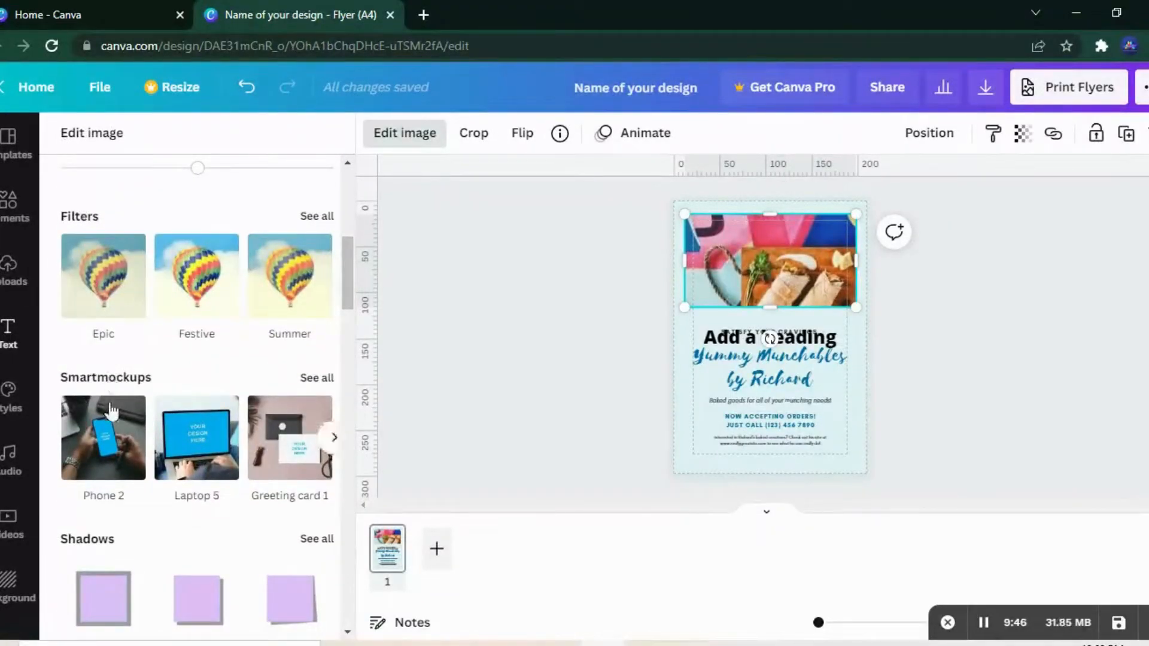
left_click_drag(346, 302, 327, 624)
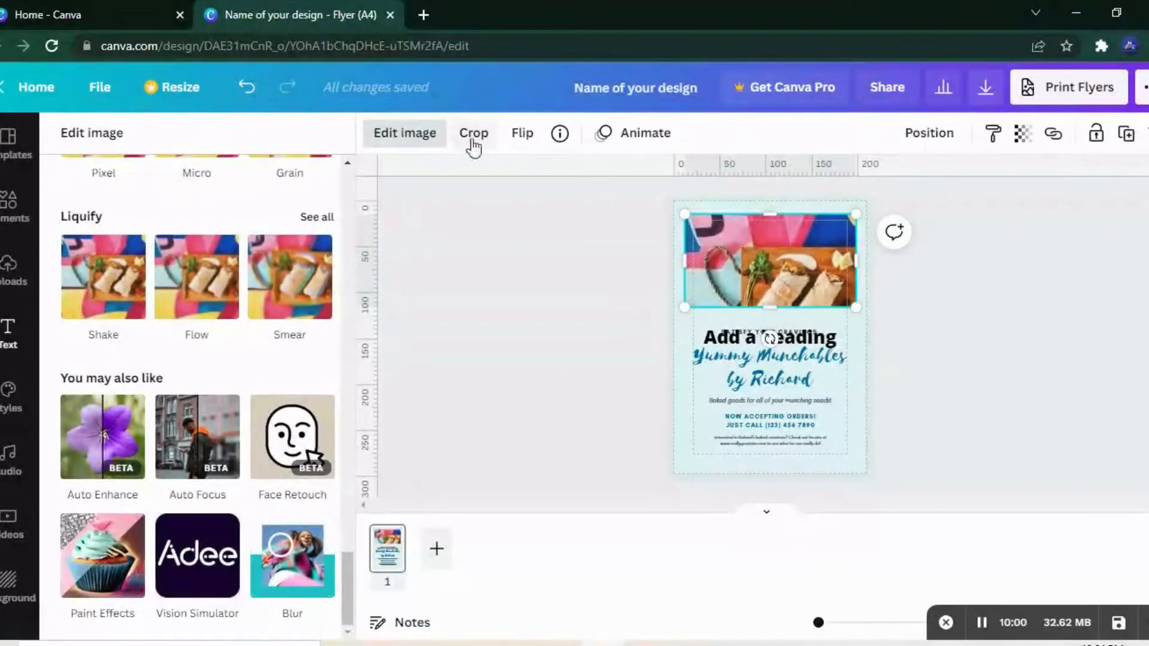
Step: Check the photo's flip options and its information card, including the explanation of its free availability
left_click(533, 146)
left_click(563, 141)
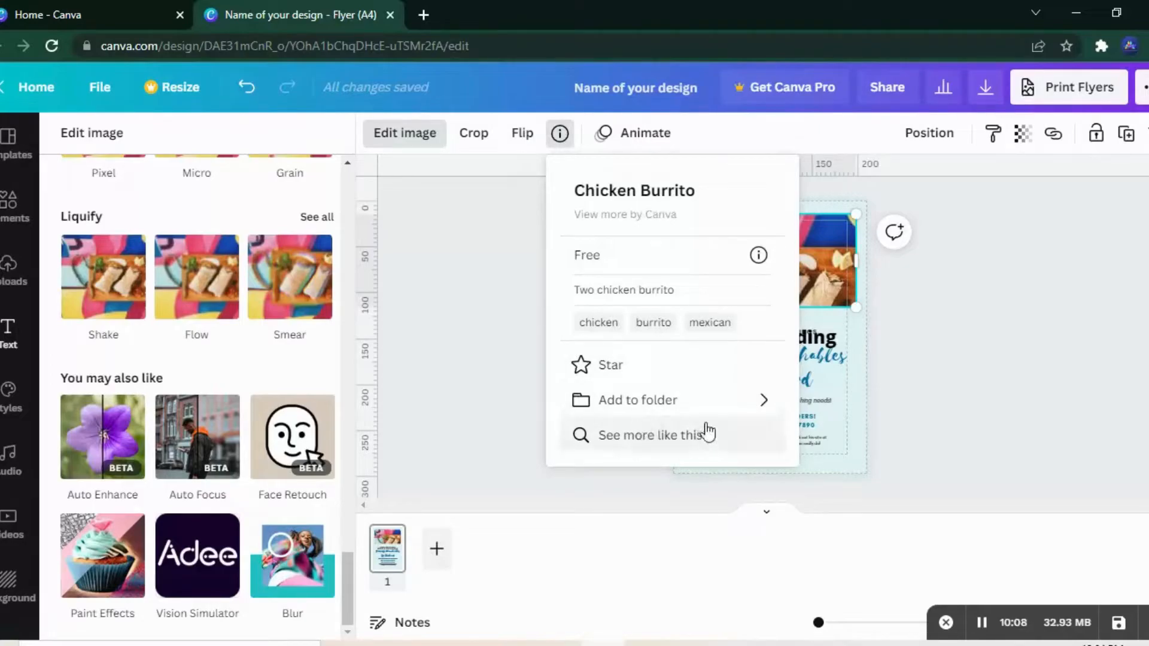
mouse_move(759, 256)
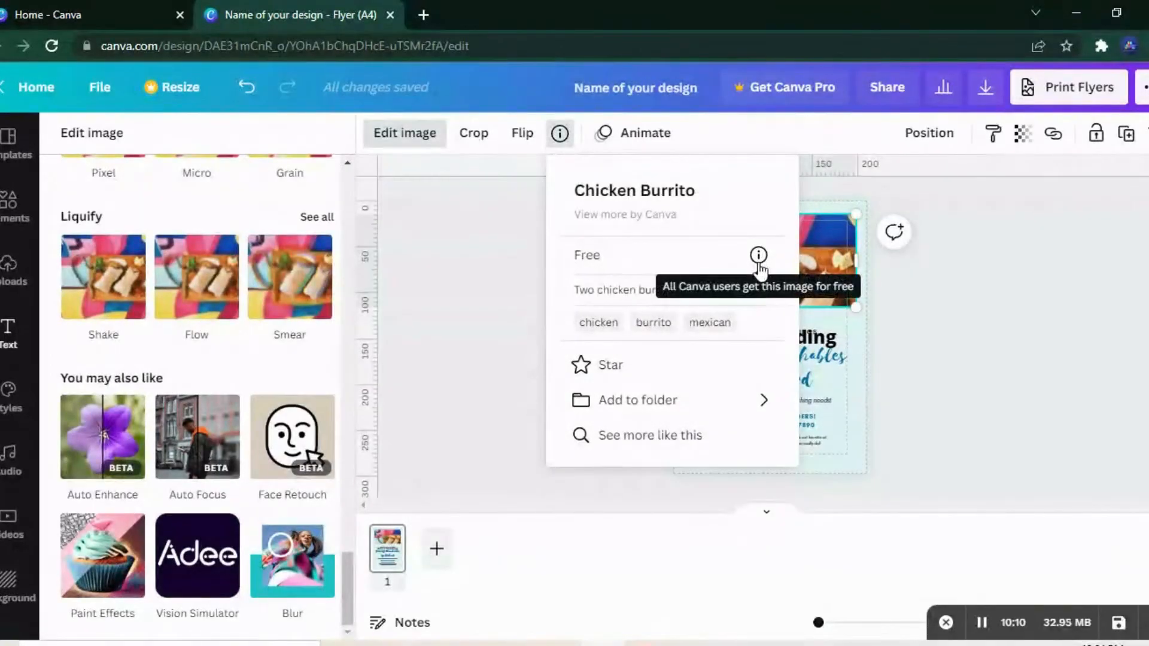
left_click(897, 291)
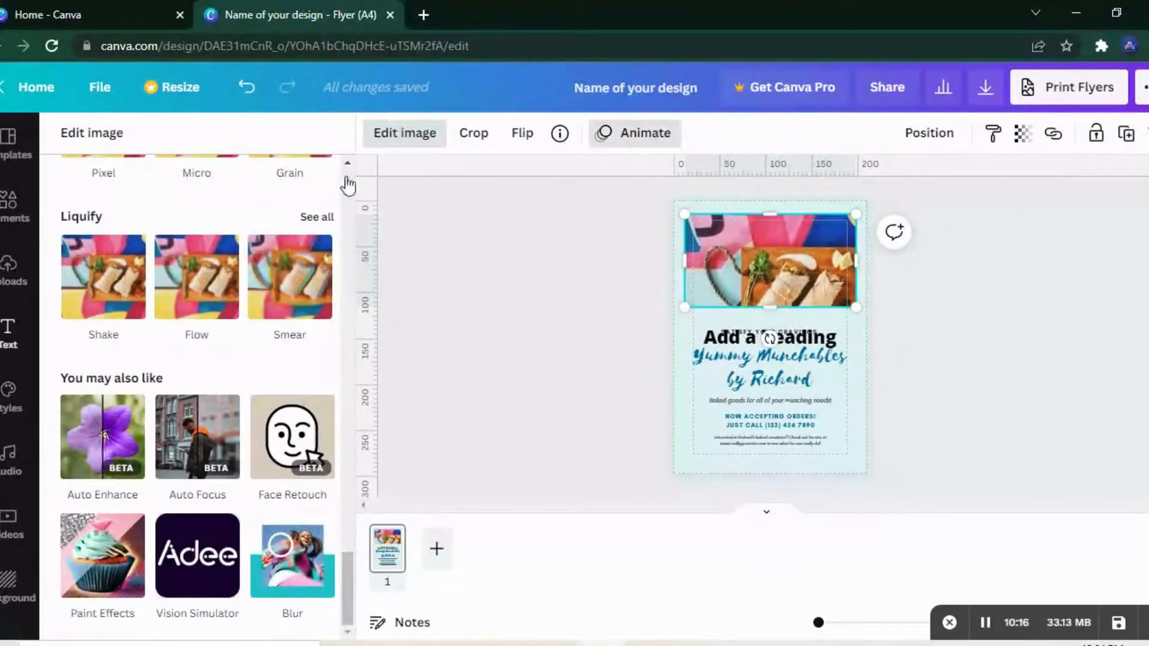
Step: Review the photo and page animations and the photo's link options without applying any
left_click_drag(345, 193, 325, 217)
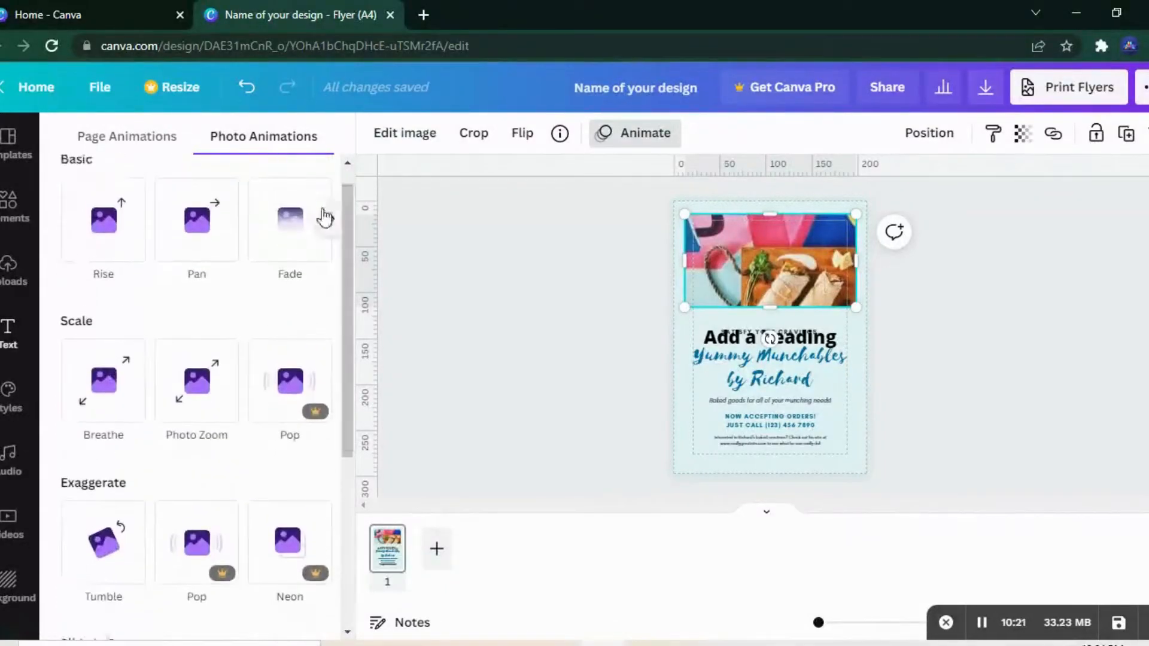
left_click(153, 147)
left_click_drag(345, 192, 335, 385)
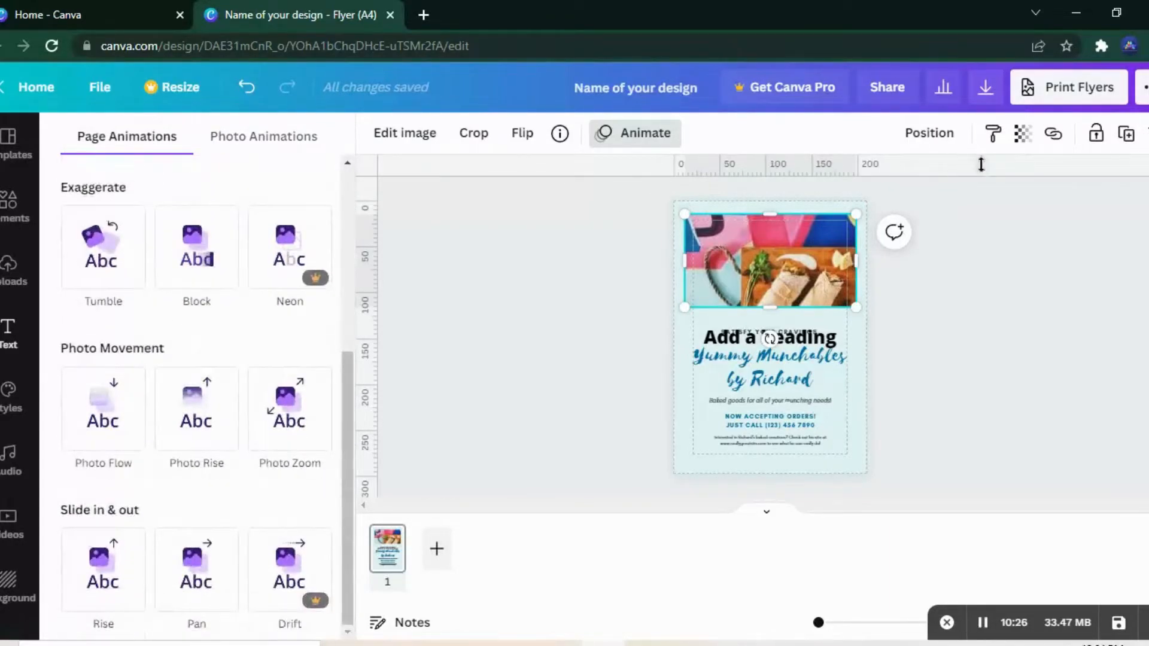
left_click(1053, 135)
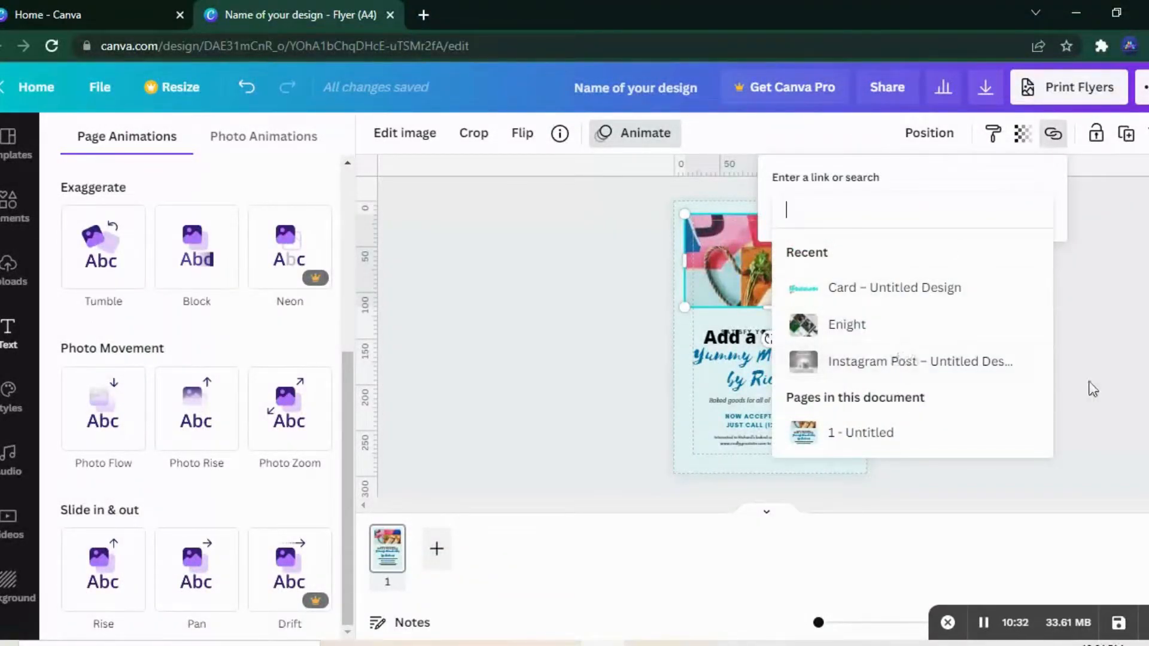
left_click(1108, 366)
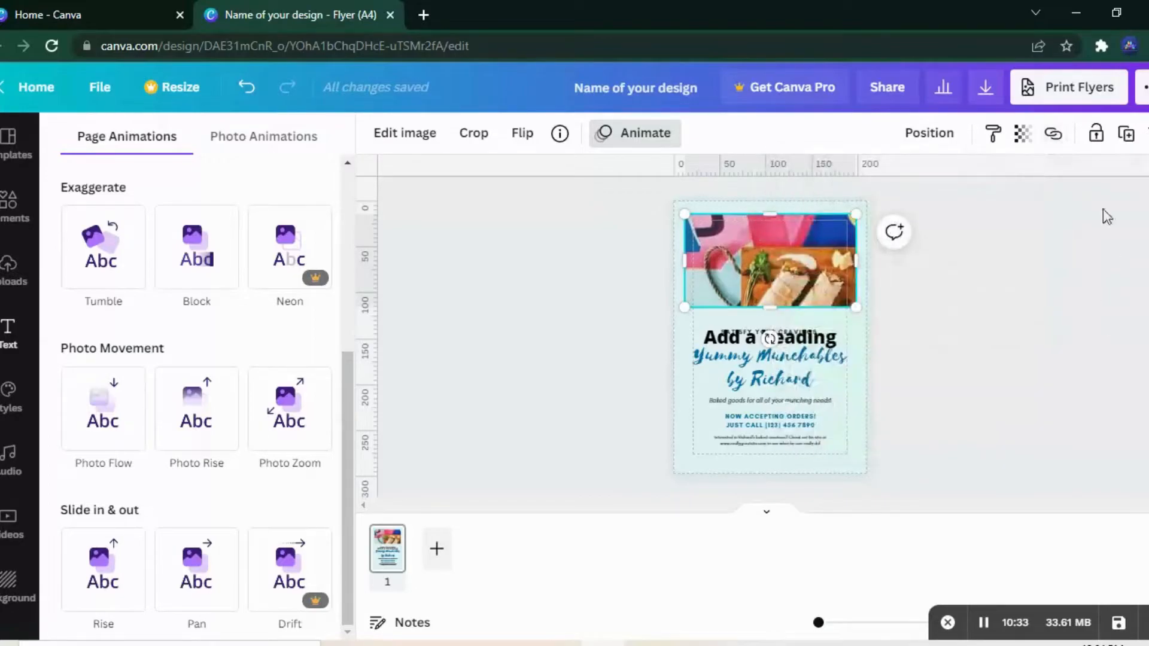
Step: Lock the burrito photo in place, unlock it again and deselect it
left_click(1096, 134)
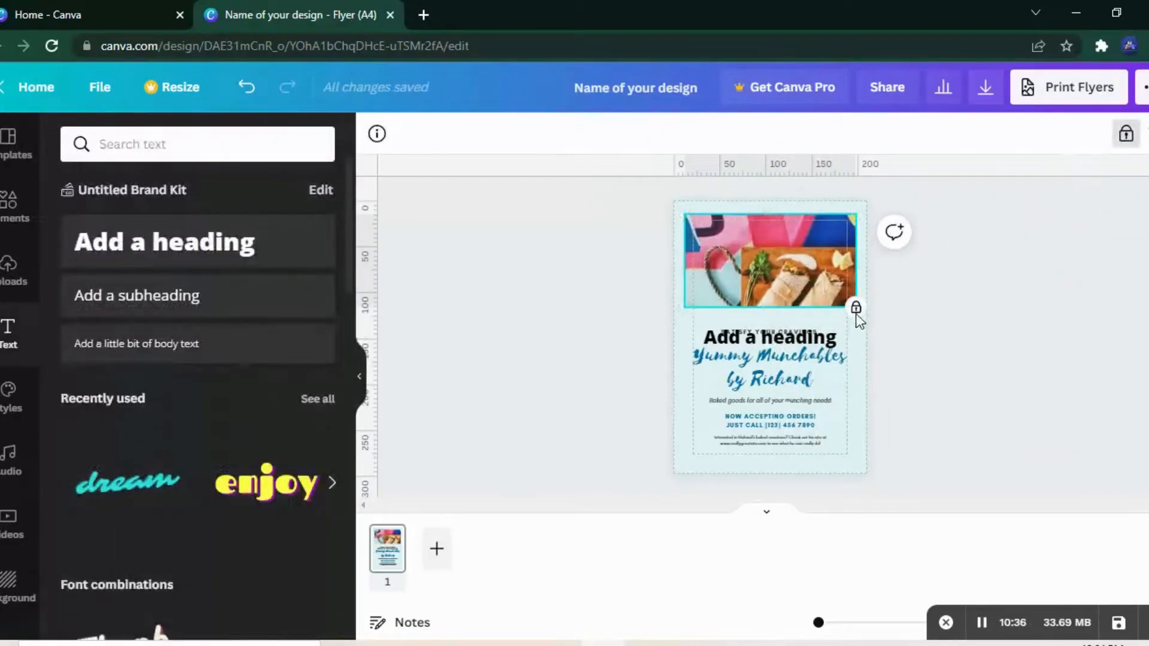
left_click(1125, 135)
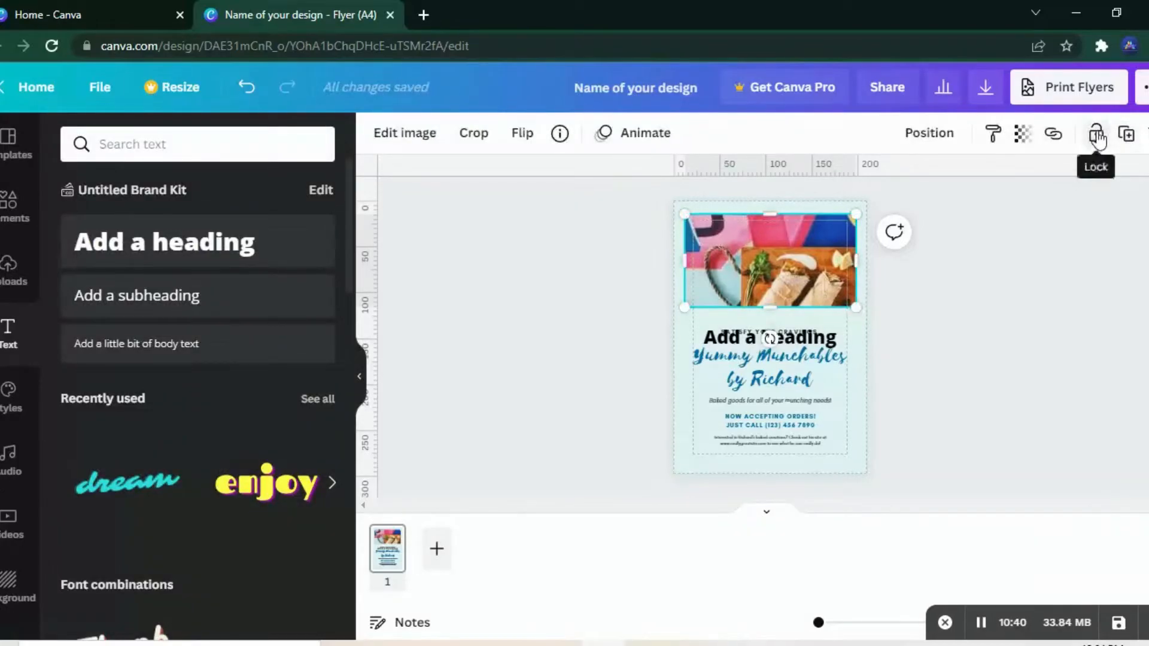
left_click(526, 303)
Step: Try the Belleza and Caveat styles on the flyer and apply the Mid-Century Icon colour palette
left_click(17, 413)
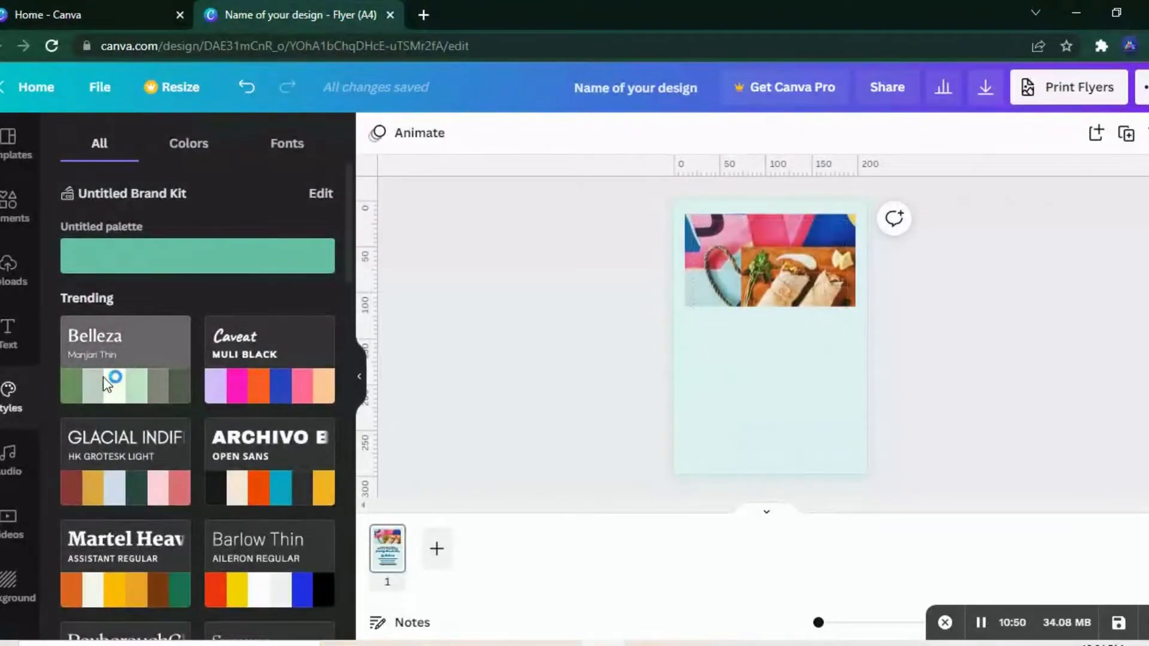
left_click(274, 390)
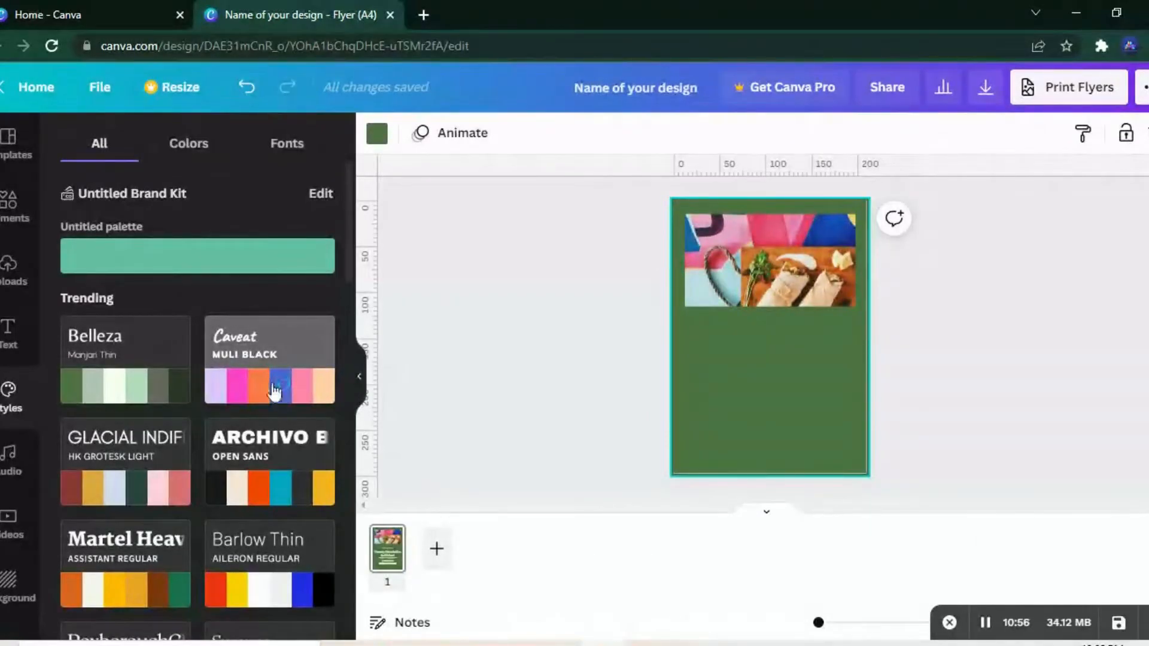
left_click(184, 160)
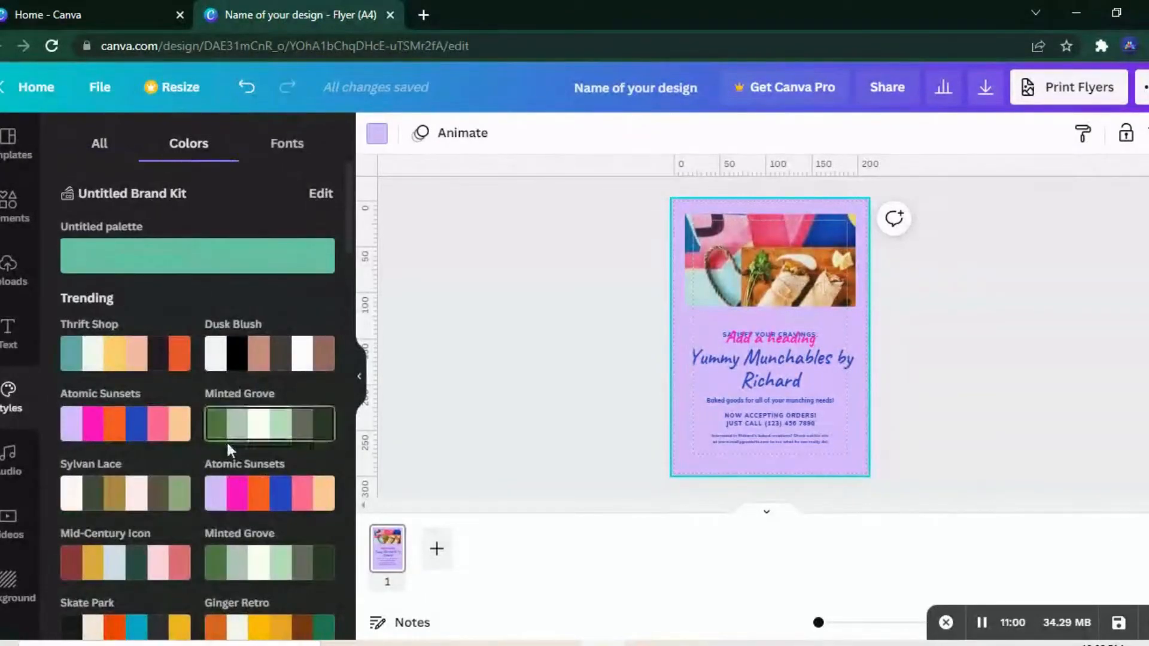
left_click(177, 563)
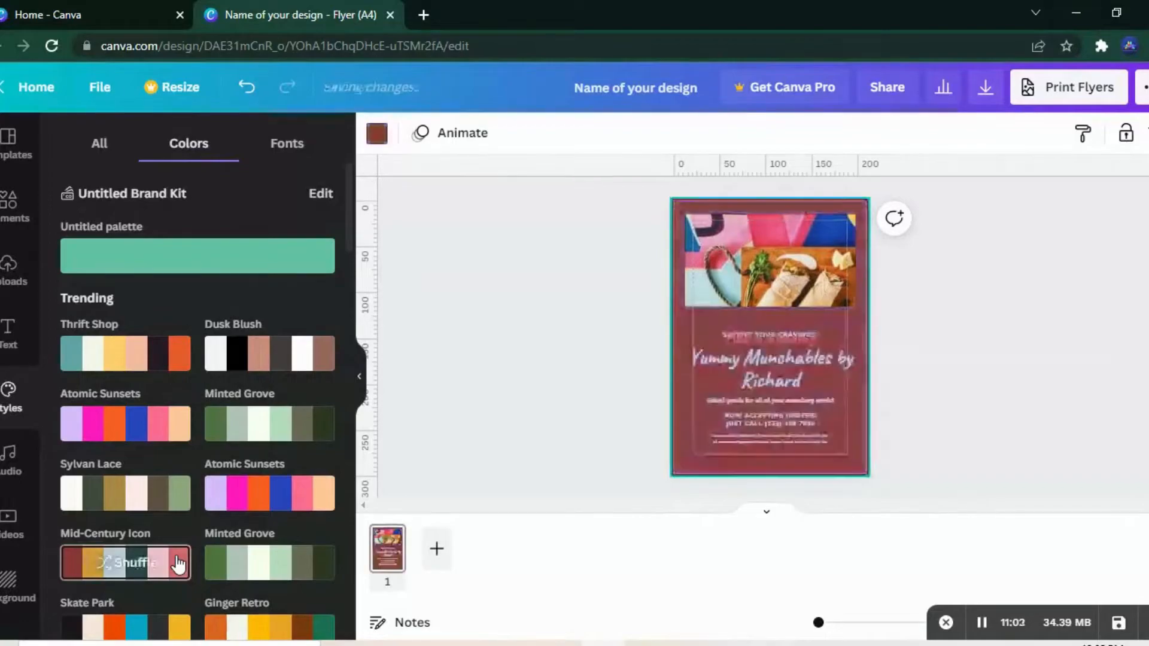
Step: Try the Caveat font set on the flyer and apply the Belleza and Manjari Thin font set instead
left_click(288, 148)
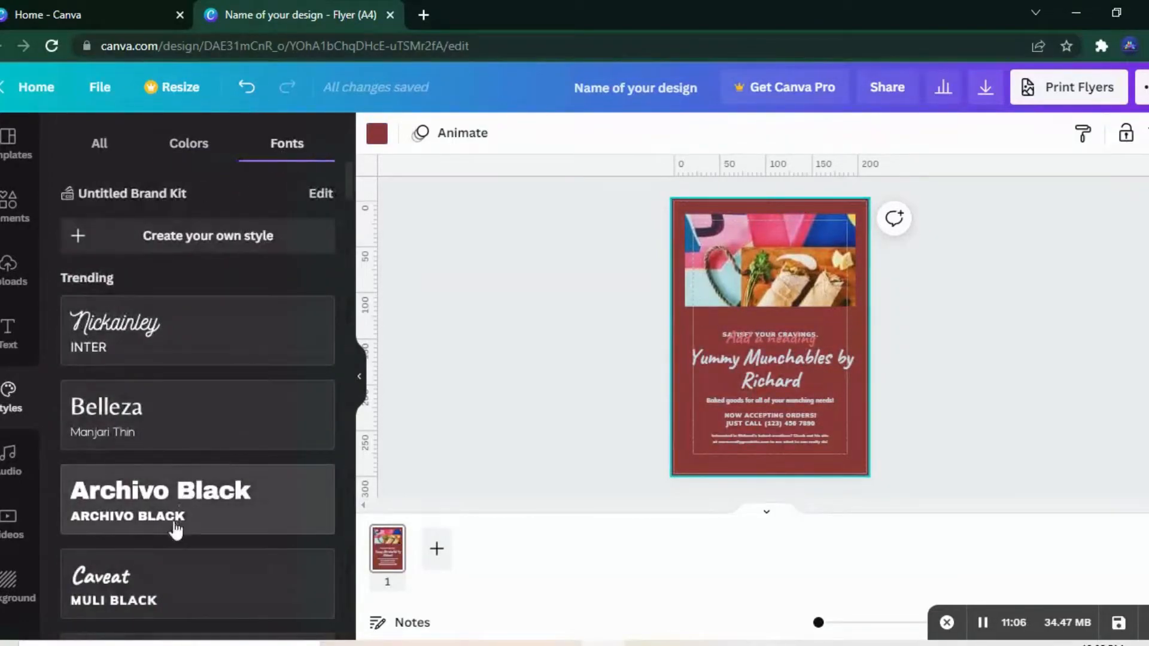
left_click(182, 573)
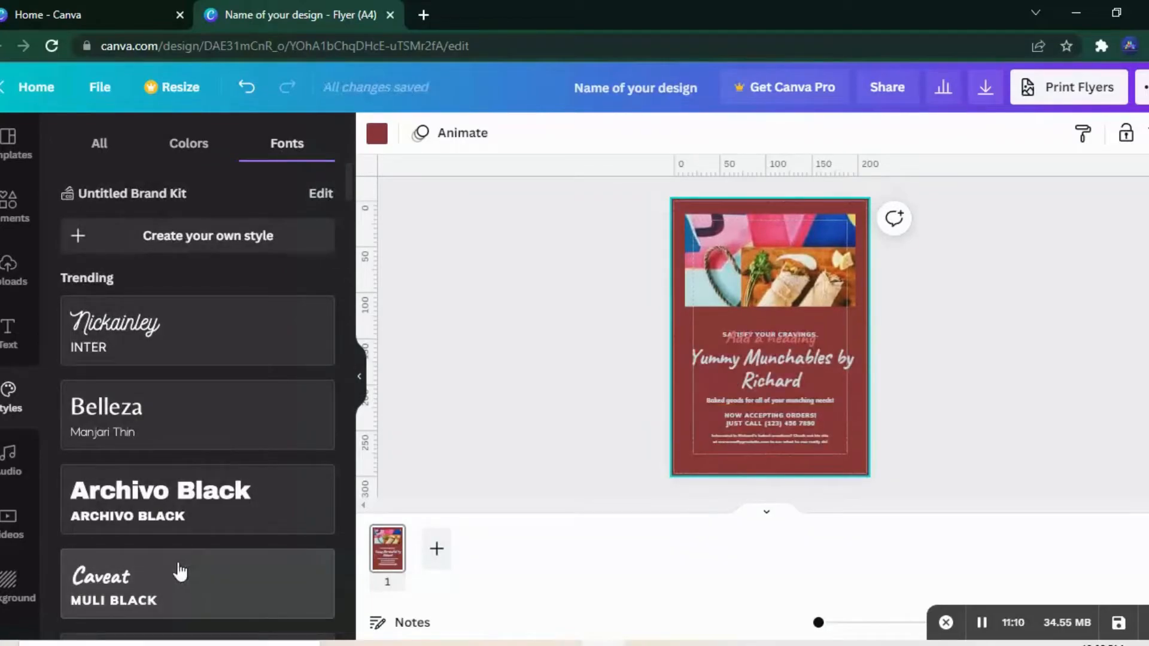
left_click(272, 425)
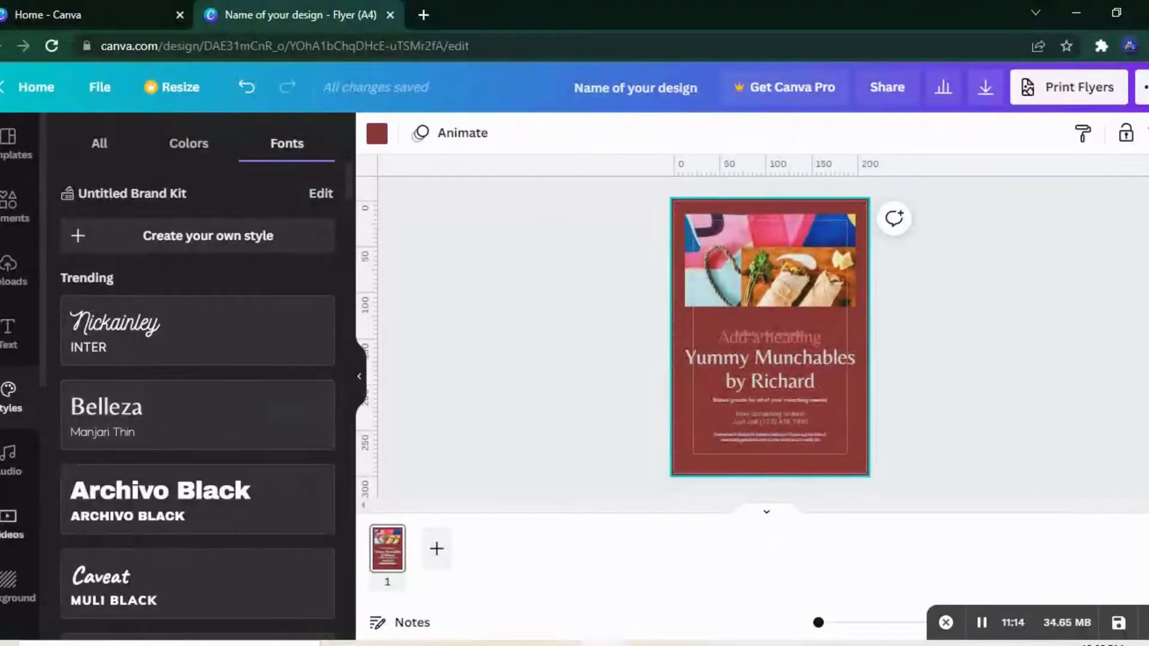
Step: Look through the audio, video and background libraries available for the flyer
left_click(12, 479)
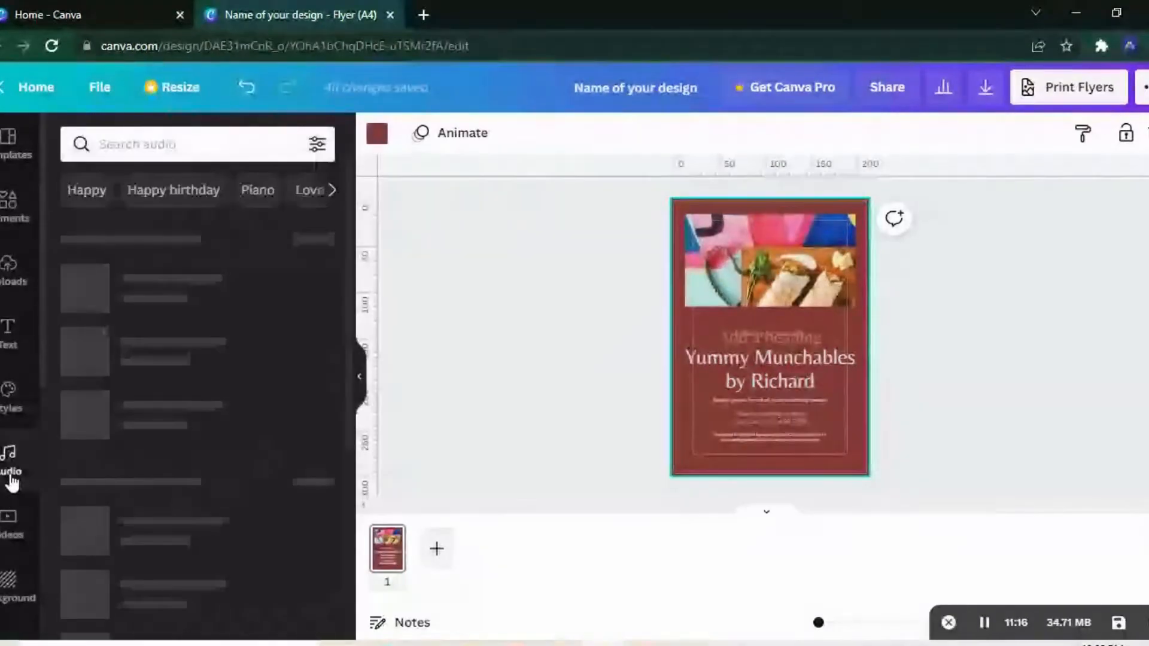
left_click(8, 521)
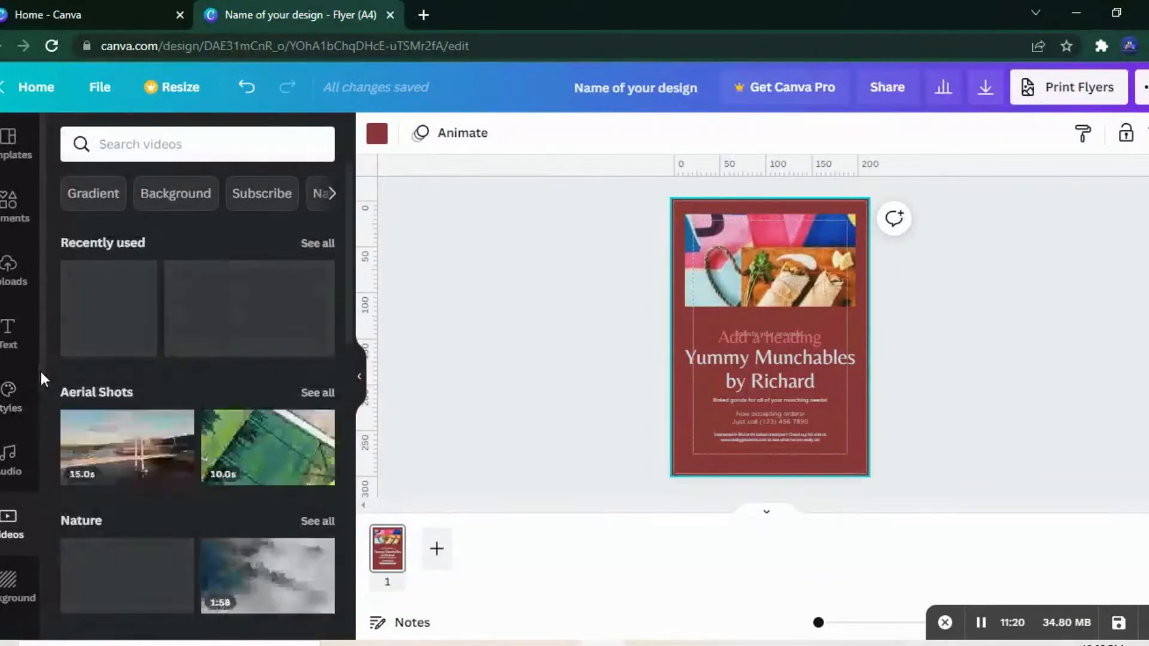
scroll(36, 434, "down", 3)
scroll(27, 454, "down", 1)
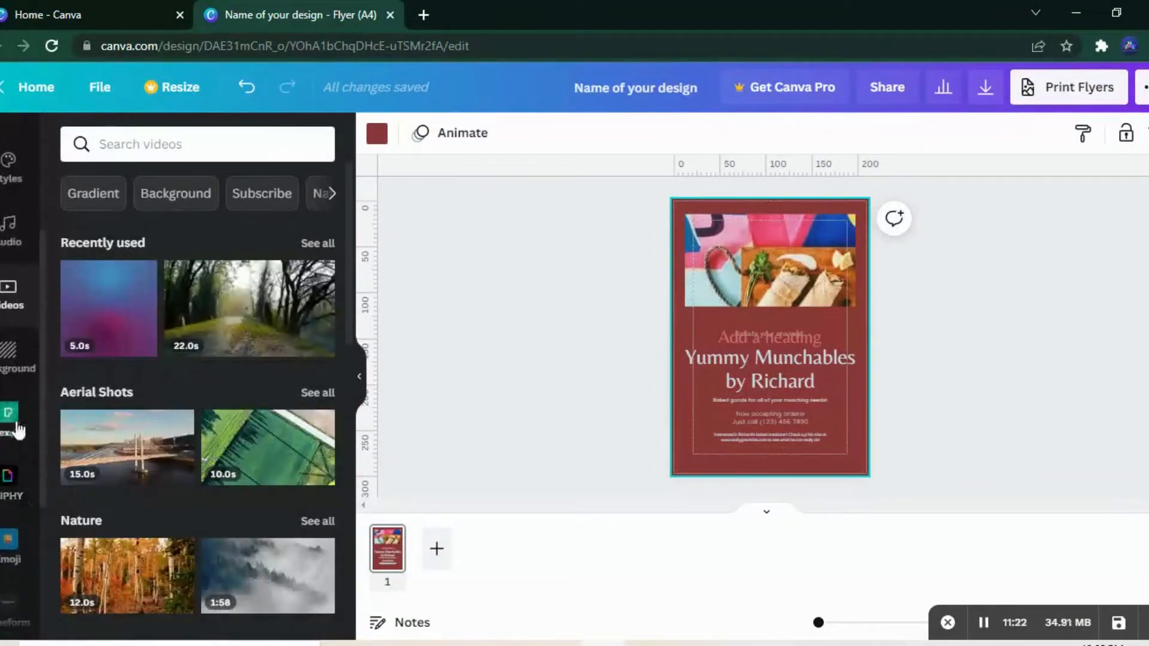
left_click(10, 377)
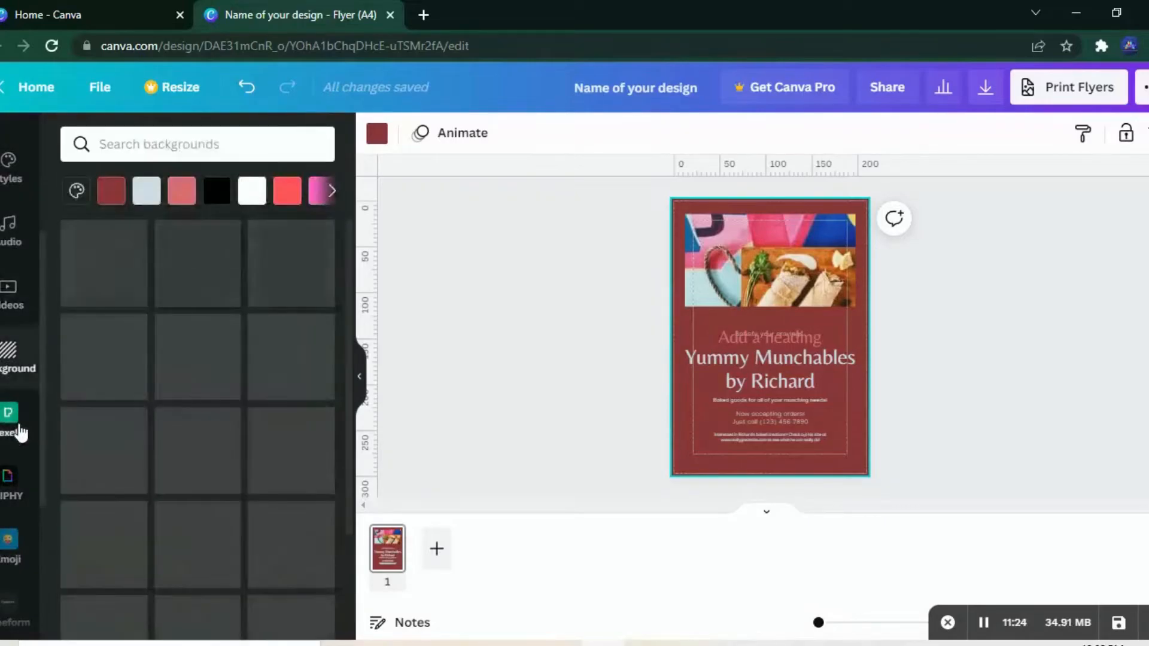
Step: Browse the connected content apps Pexels, GIPHY, Emoji, Typeform and Instagram, along with the list of additional Canva apps
left_click(20, 427)
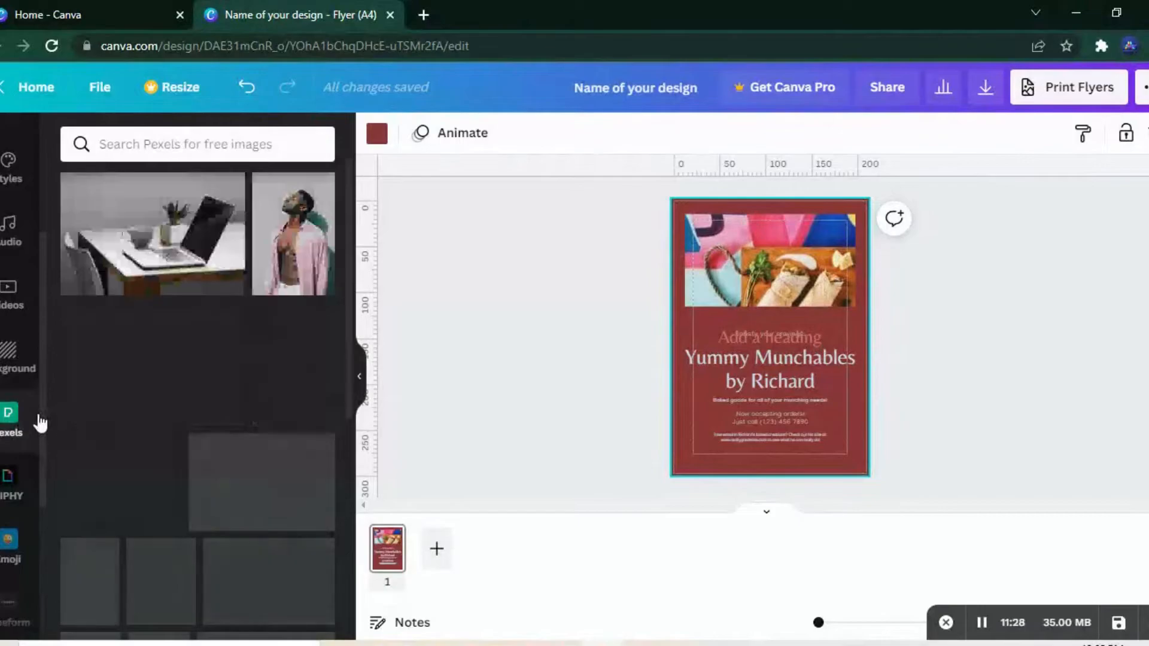
scroll(35, 456, "down", 2)
scroll(24, 455, "down", 1)
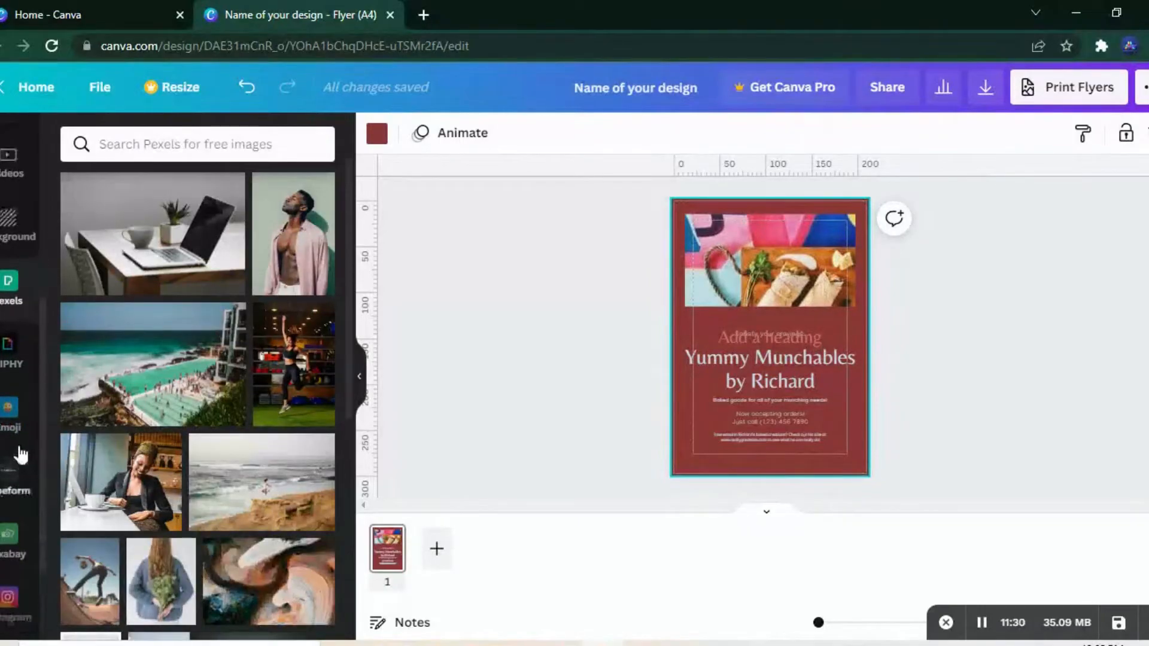
left_click(6, 366)
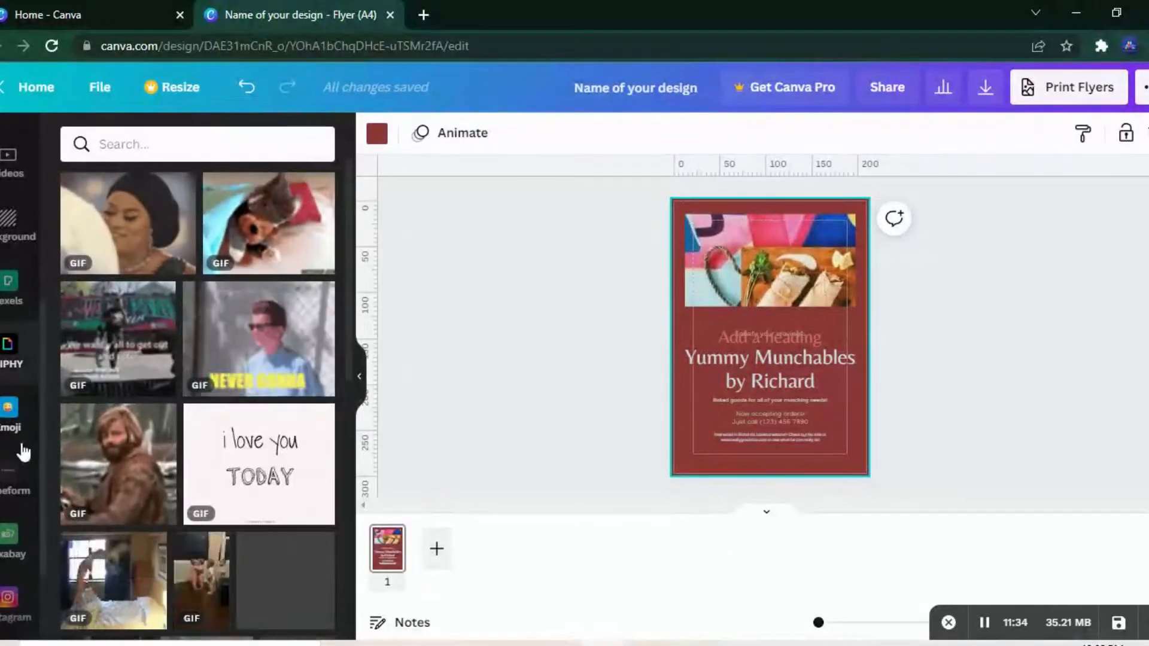
left_click(30, 426)
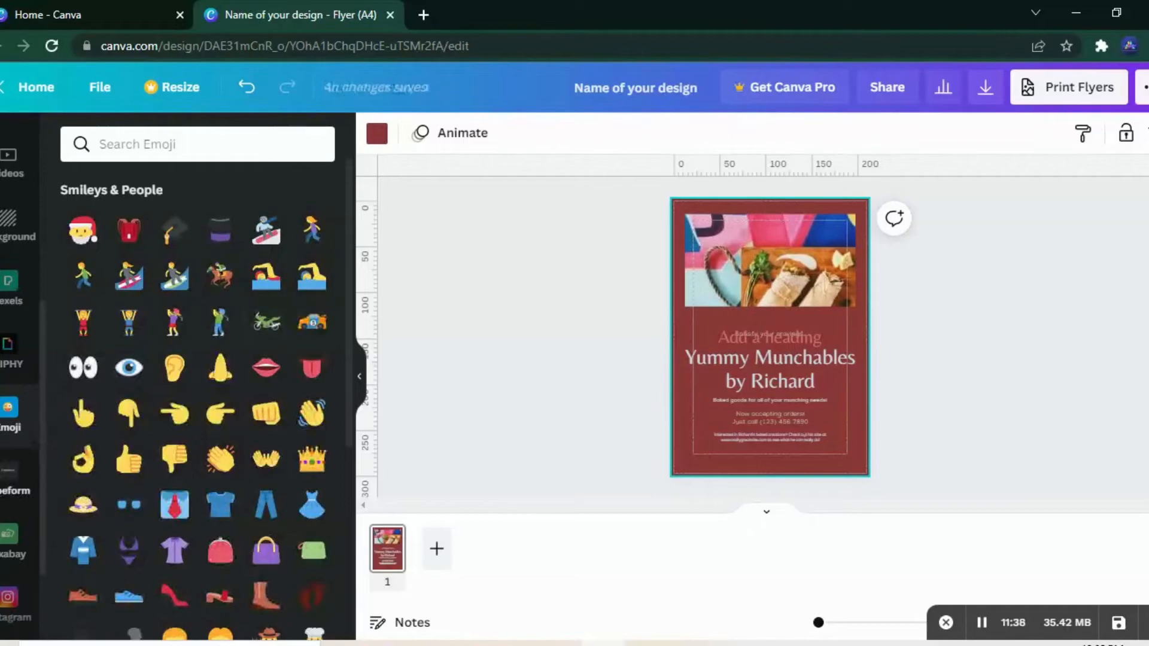
left_click(15, 495)
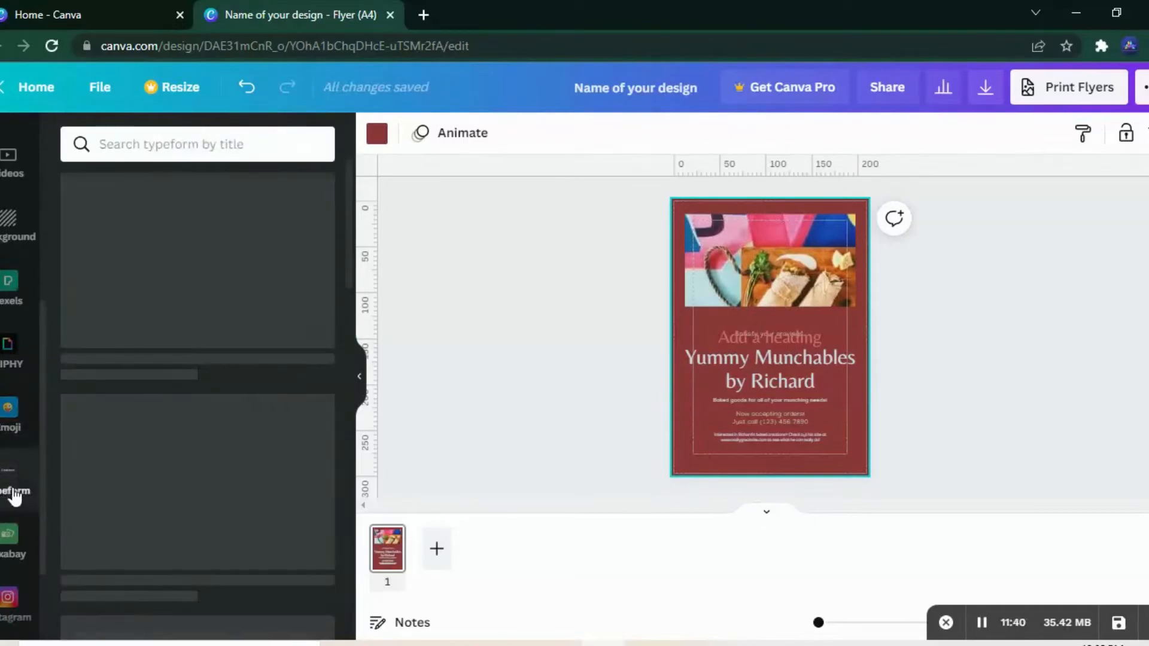
scroll(40, 489, "down", 2)
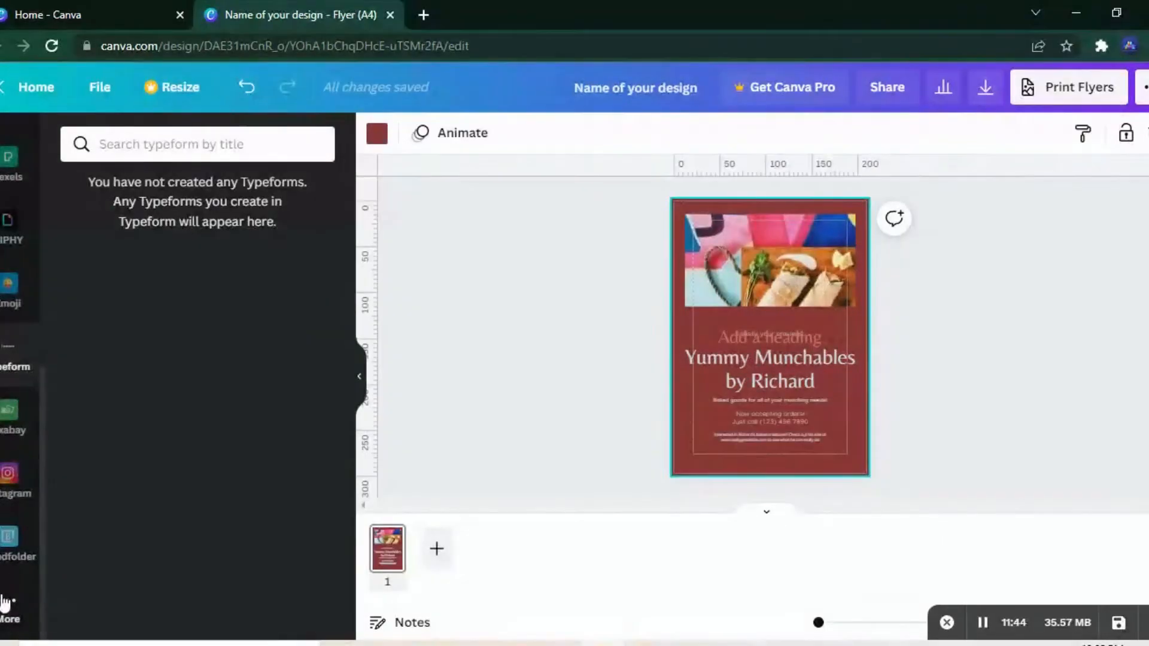
left_click(6, 604)
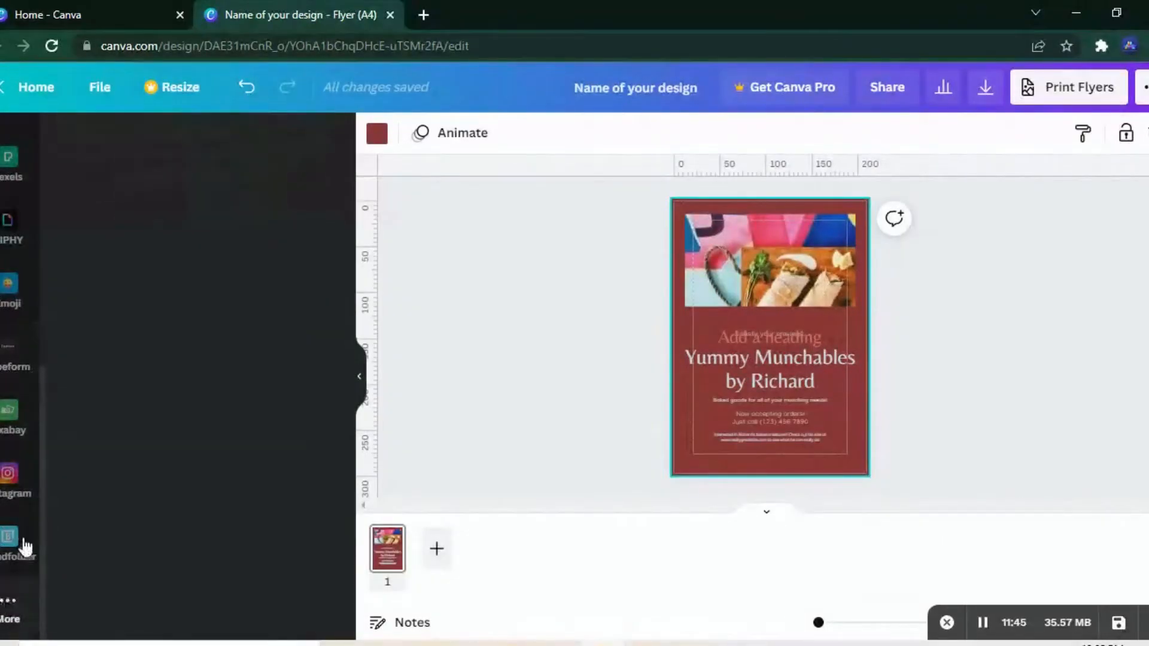
left_click(36, 485)
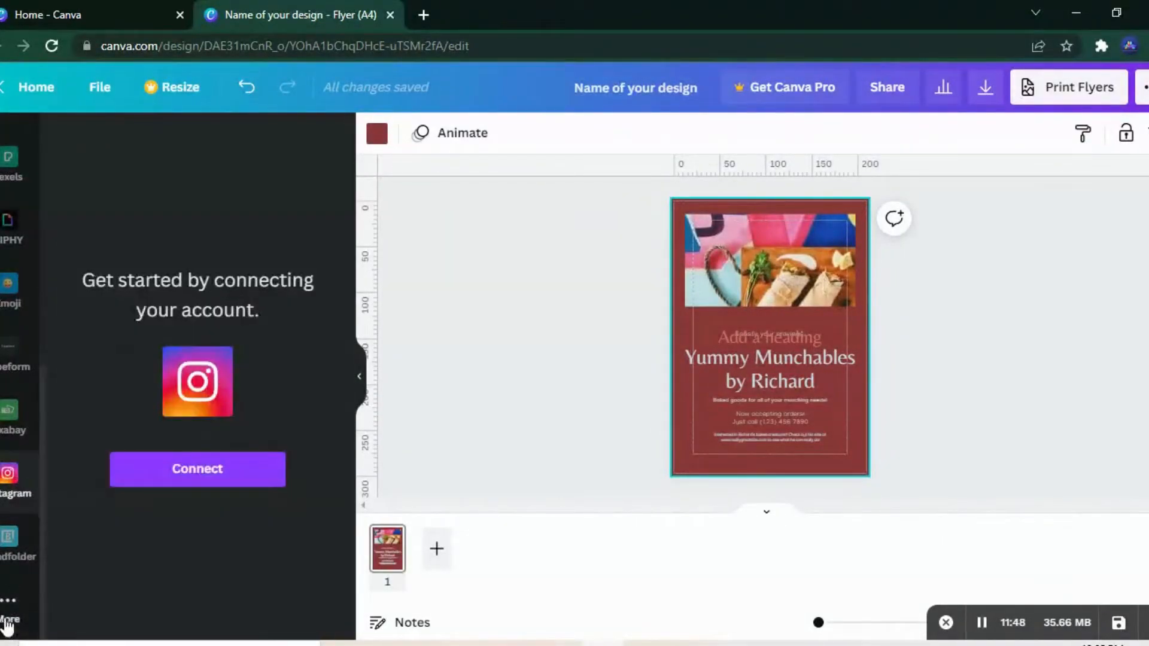
Step: Add the Draw (Beta) app to the editor from the list of additional Canva apps
left_click(7, 622)
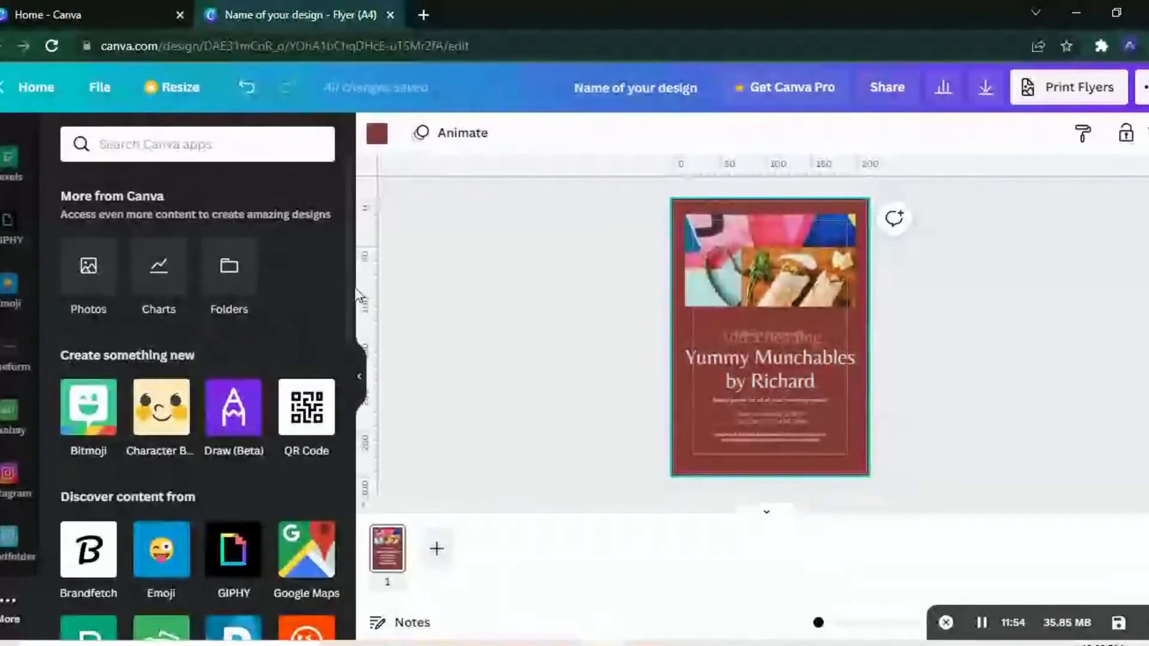
scroll(349, 299, "down", 3)
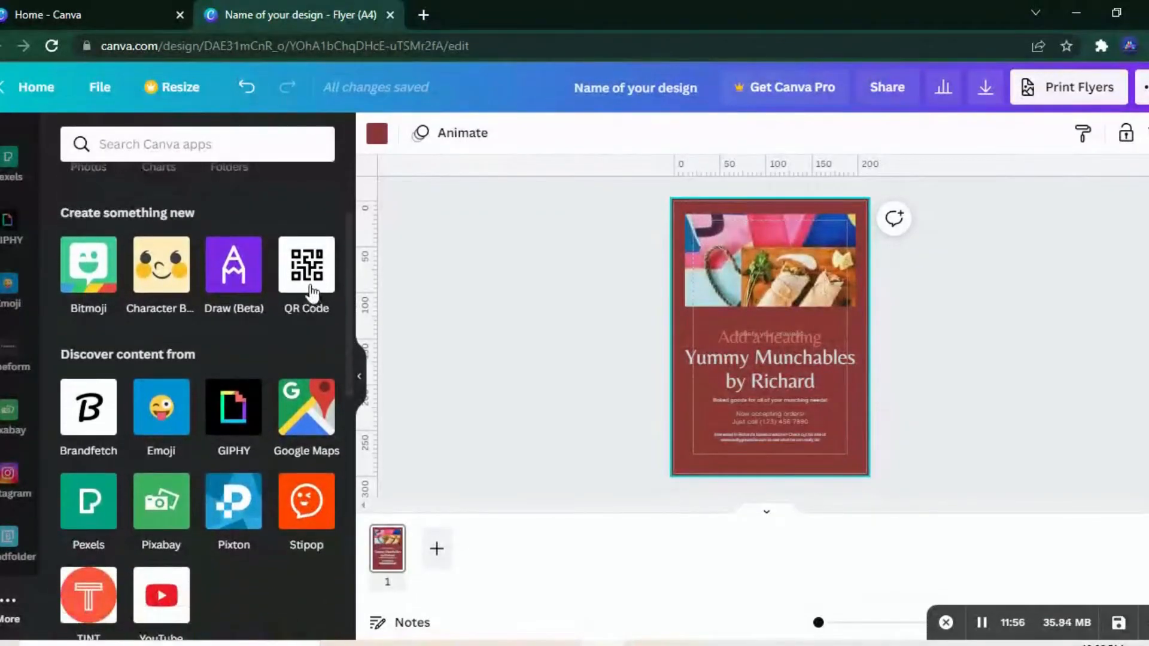
left_click(259, 295)
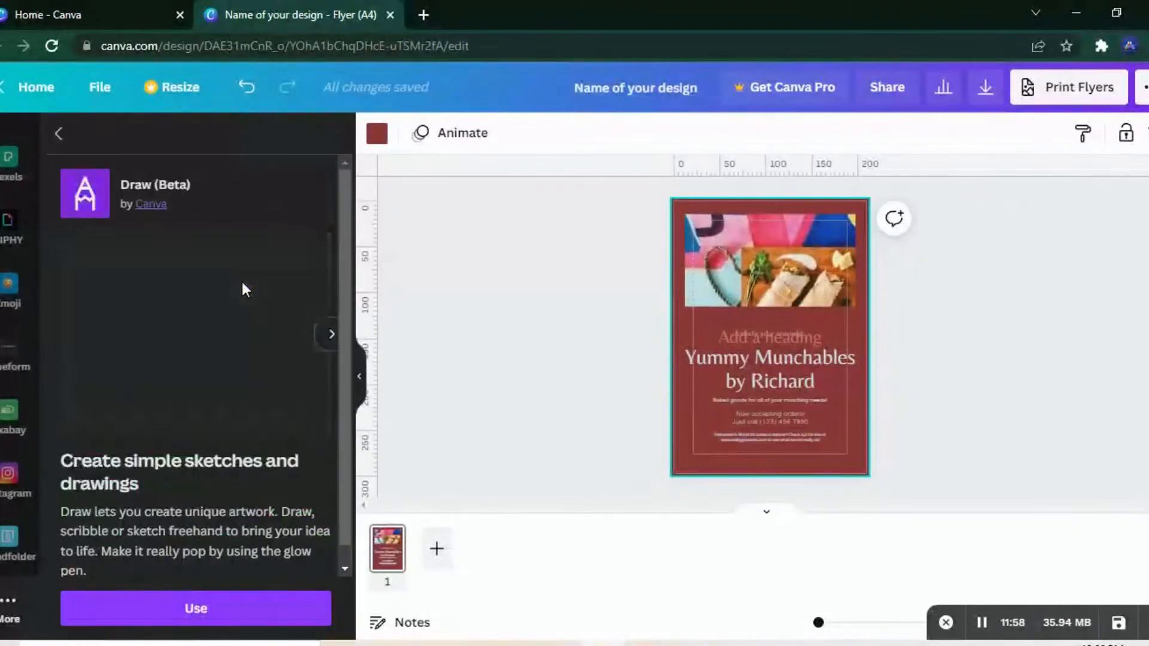
left_click(205, 607)
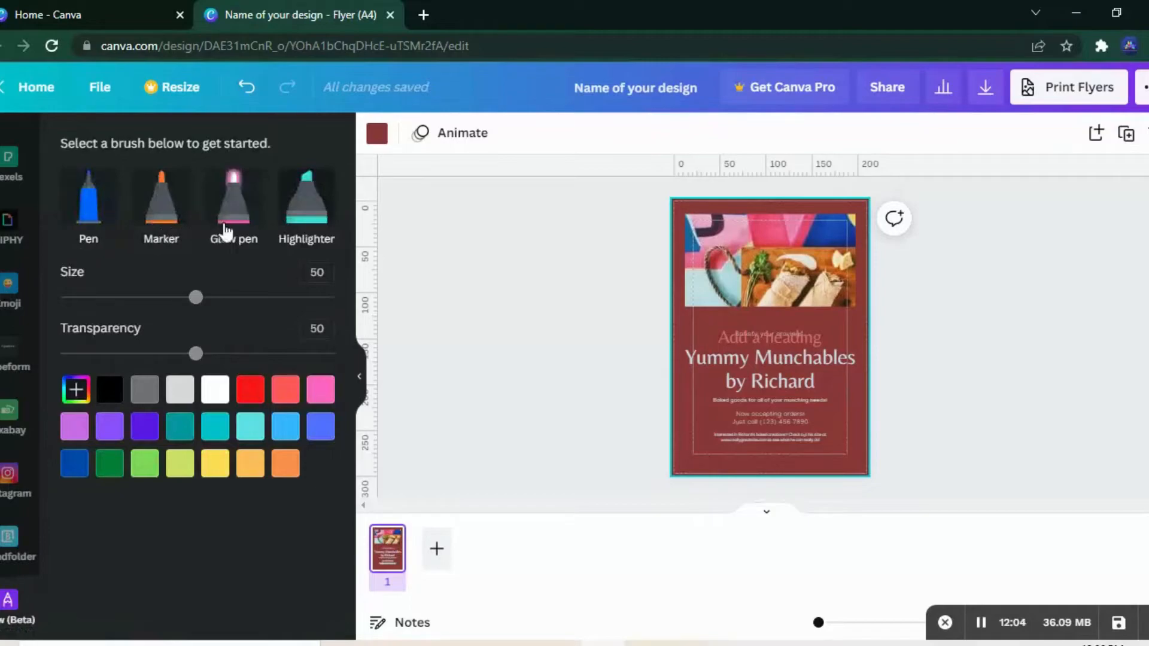
Step: Try freehand strokes in dark blue and white on the flyer with the Pen brush at size 15 and transparency 100
left_click(100, 226)
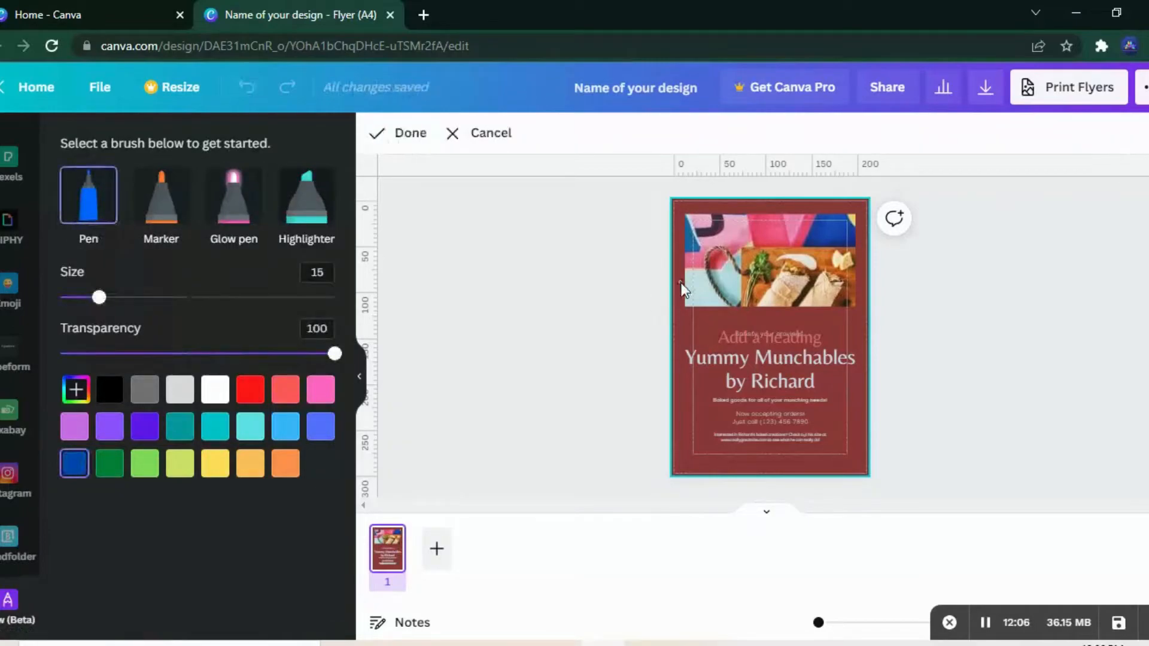
mouse_move(678, 310)
left_mouse_down()
mouse_move(700, 325)
mouse_move(668, 338)
left_mouse_up()
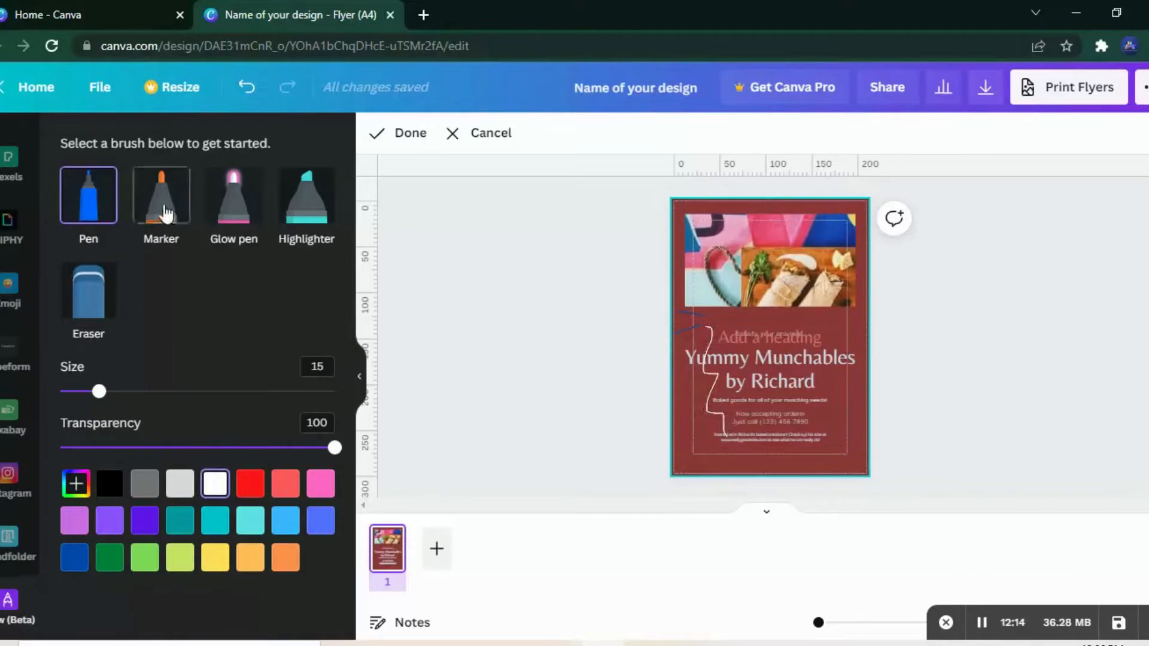
left_click_drag(687, 333, 752, 345)
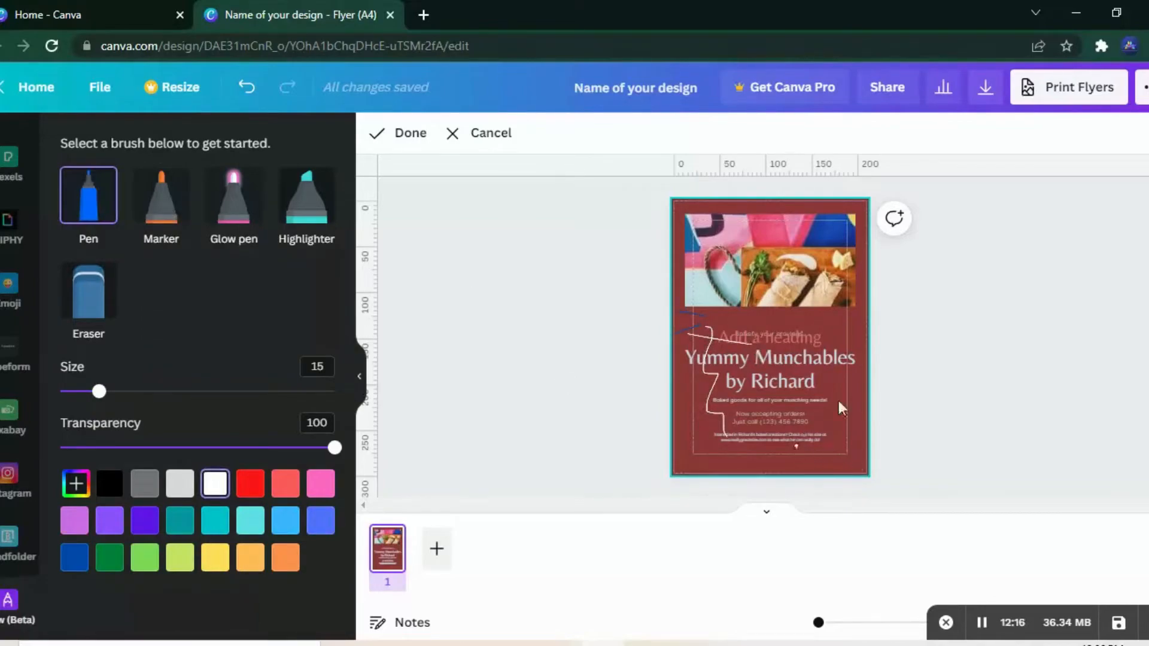
Step: Undo the pen strokes and the last font set change on the flyer, and return to the list of additional apps
scroll(38, 482, "down", 1)
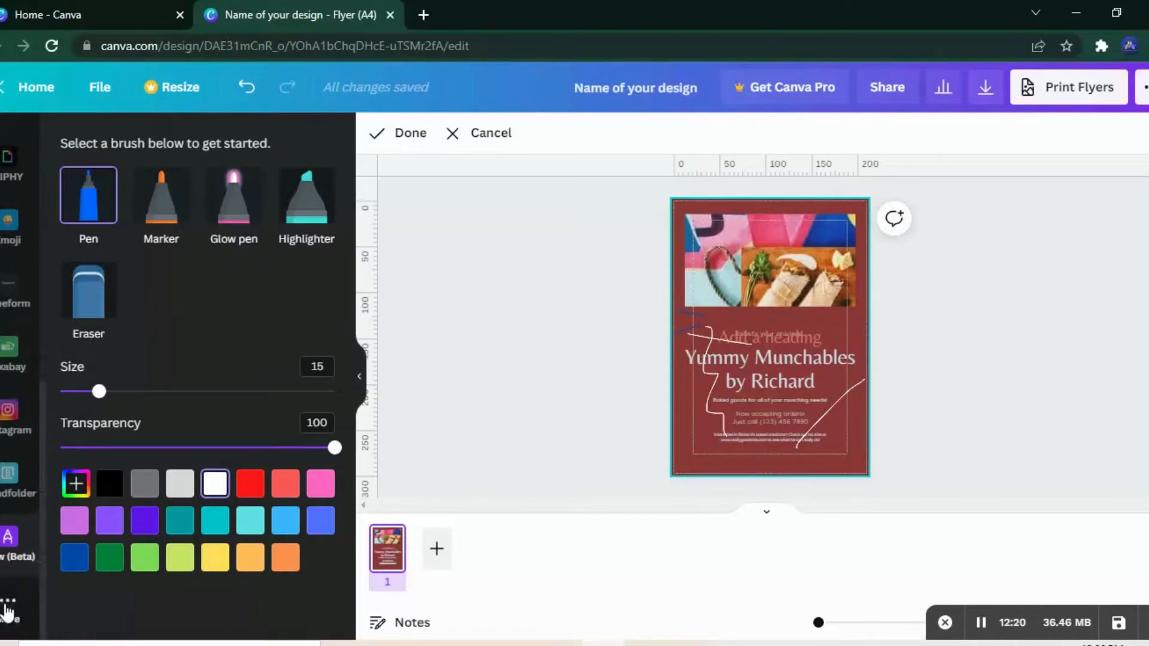
left_click(8, 610)
key("ctrl+z")
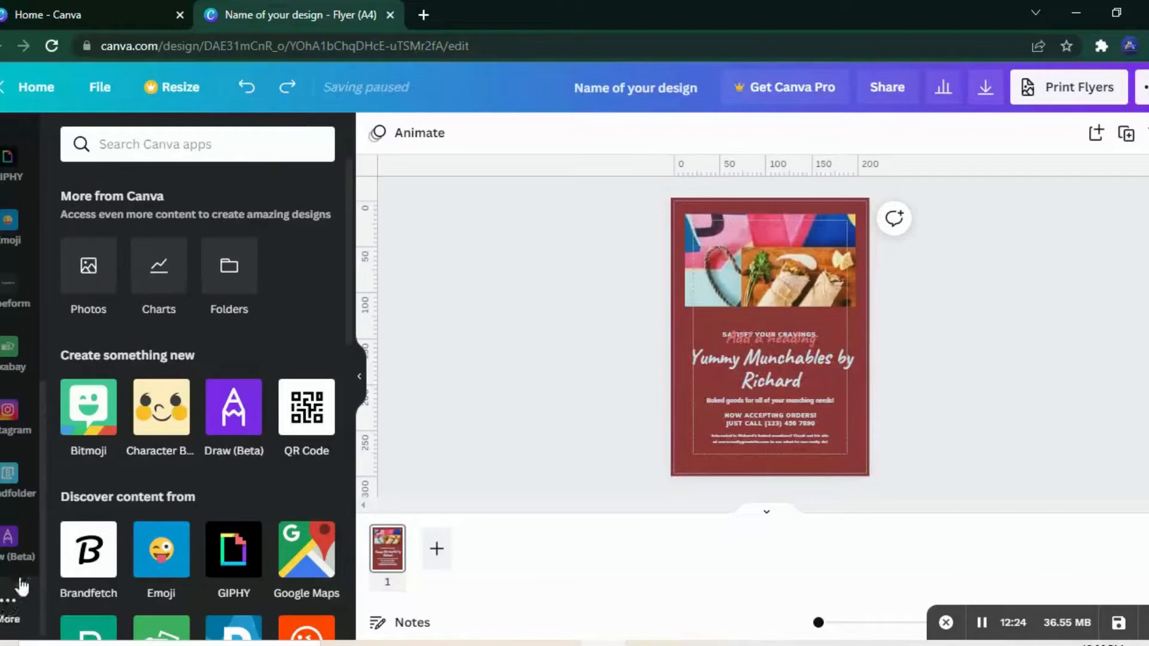
Step: Add the YouTube app to the editor from the apps for discovering content
scroll(340, 310, "down", 5)
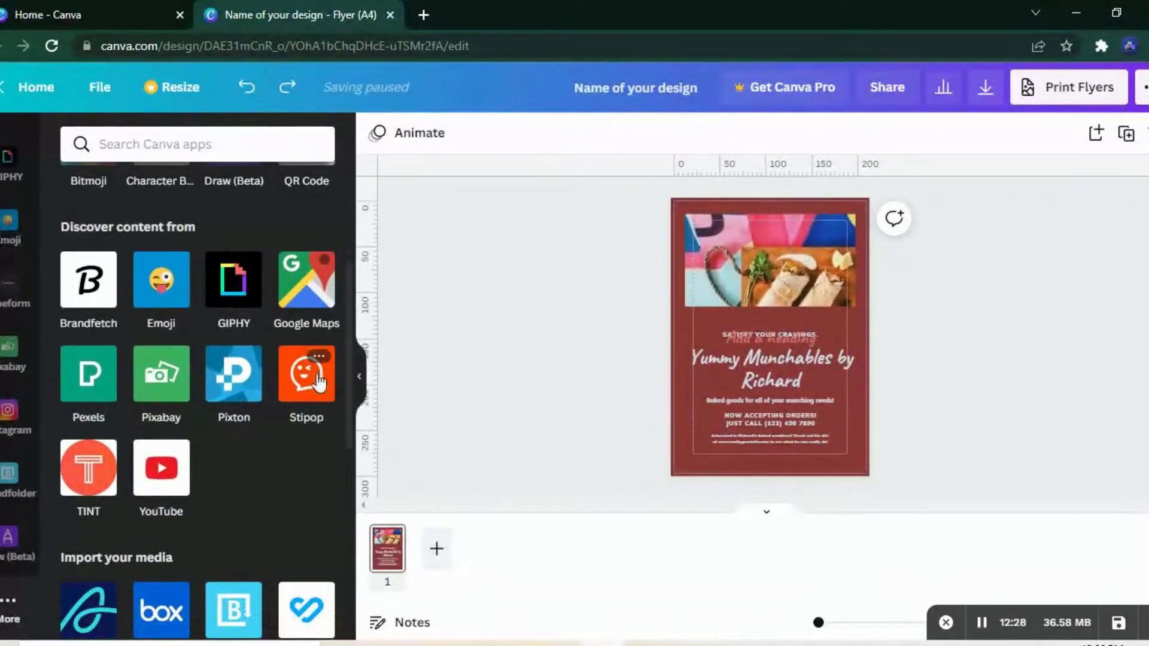
left_click(173, 451)
left_click(277, 443)
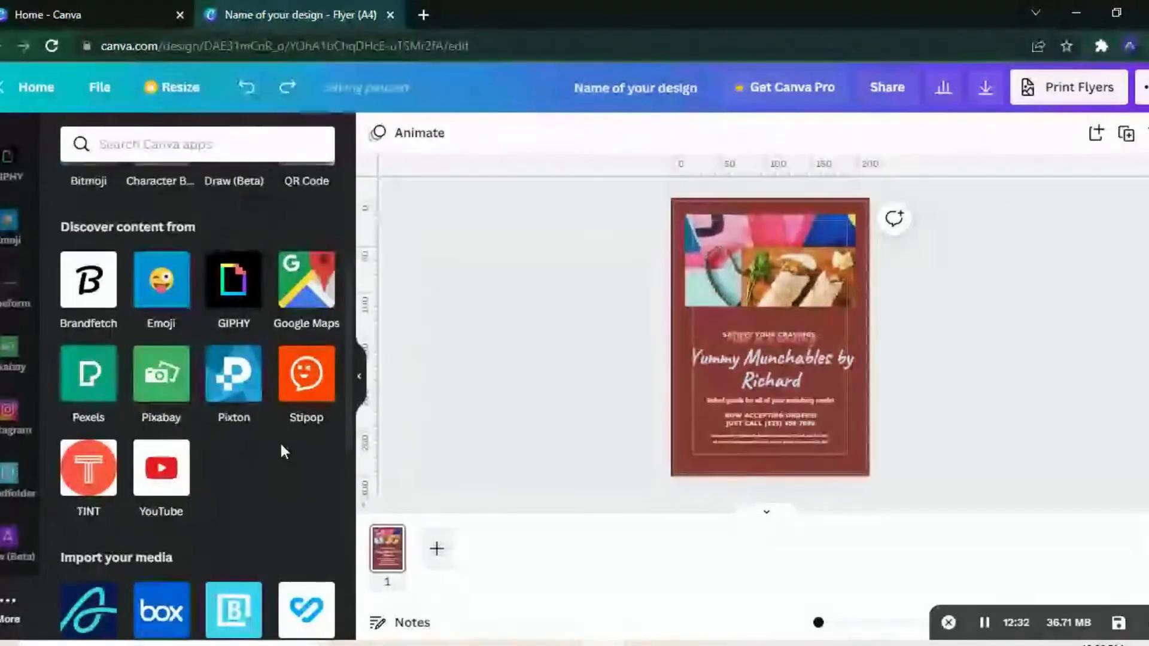
left_click(182, 483)
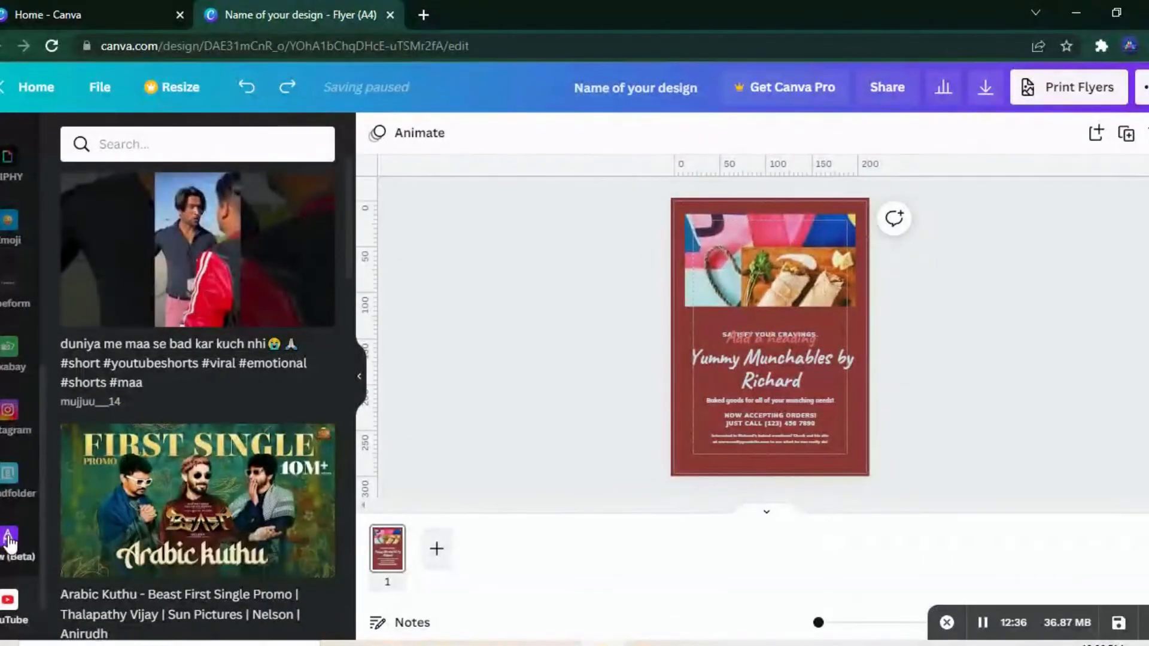
Step: View the app details of the Character Builder among the apps for creating something new
left_click(9, 539)
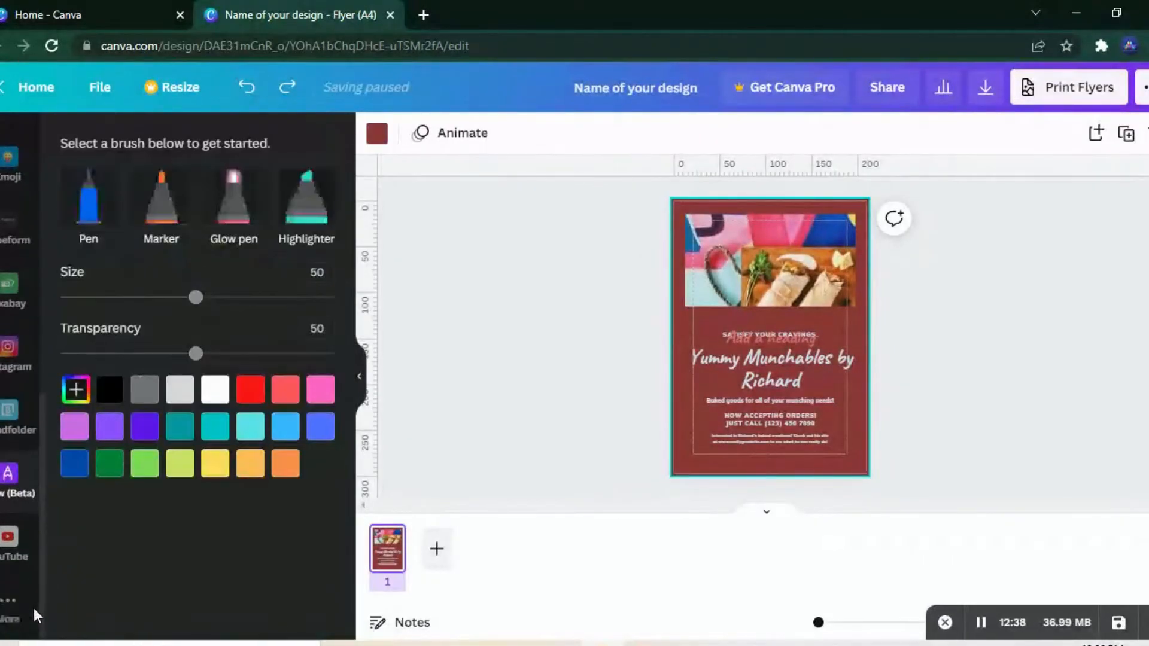
left_click(7, 606)
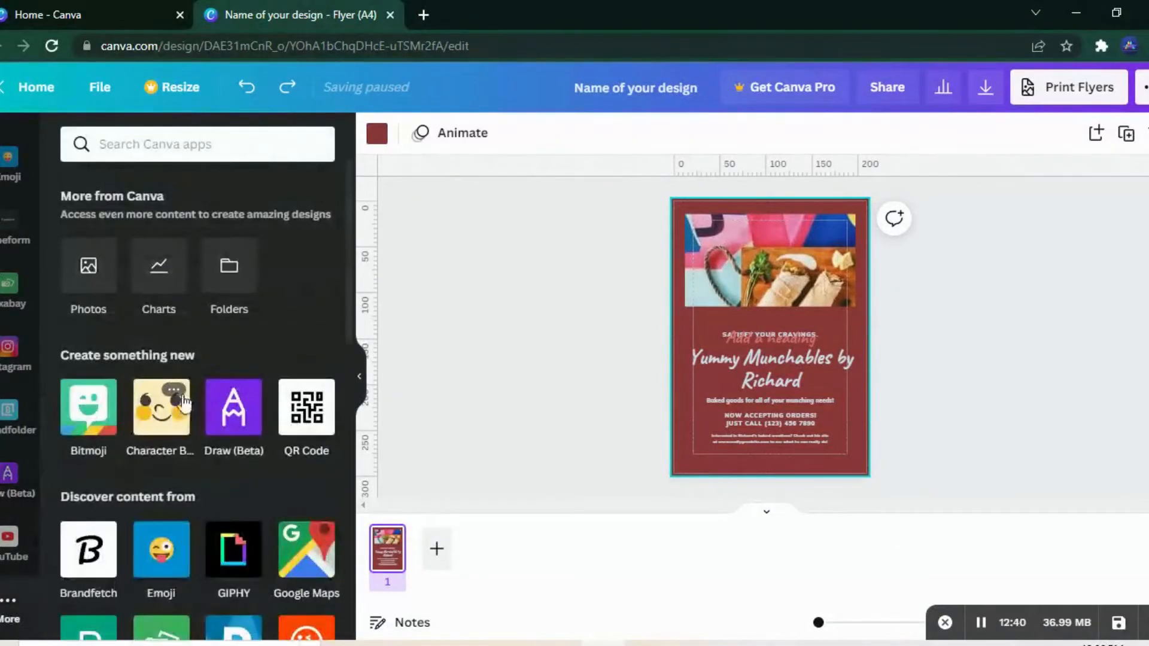
left_click(174, 392)
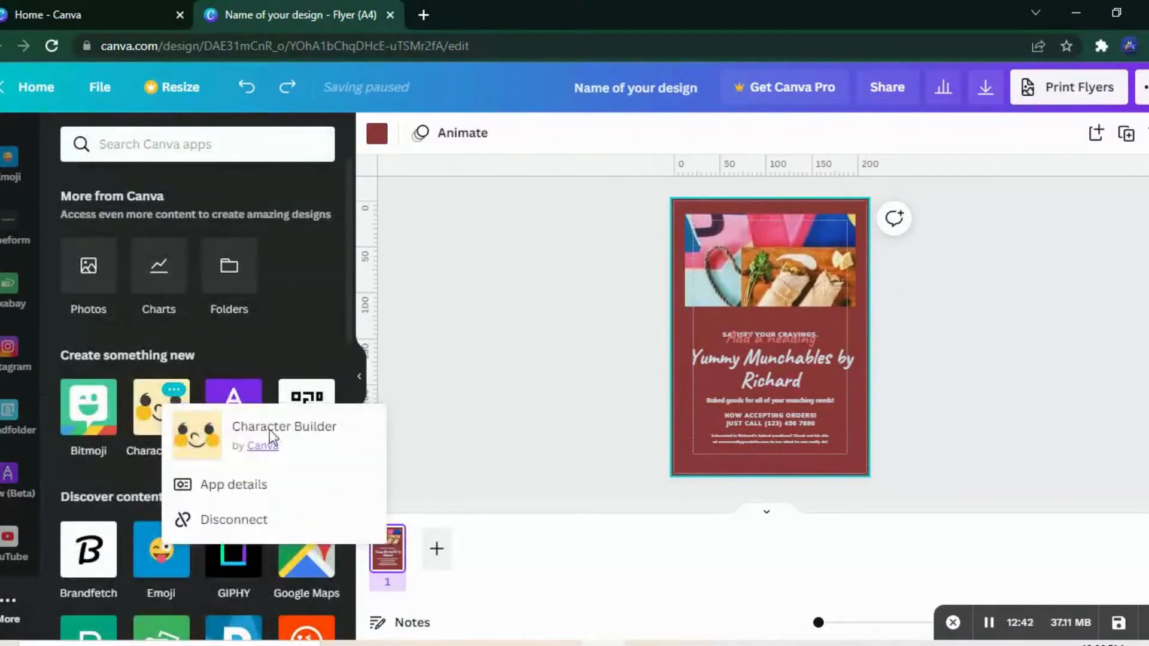
left_click(223, 485)
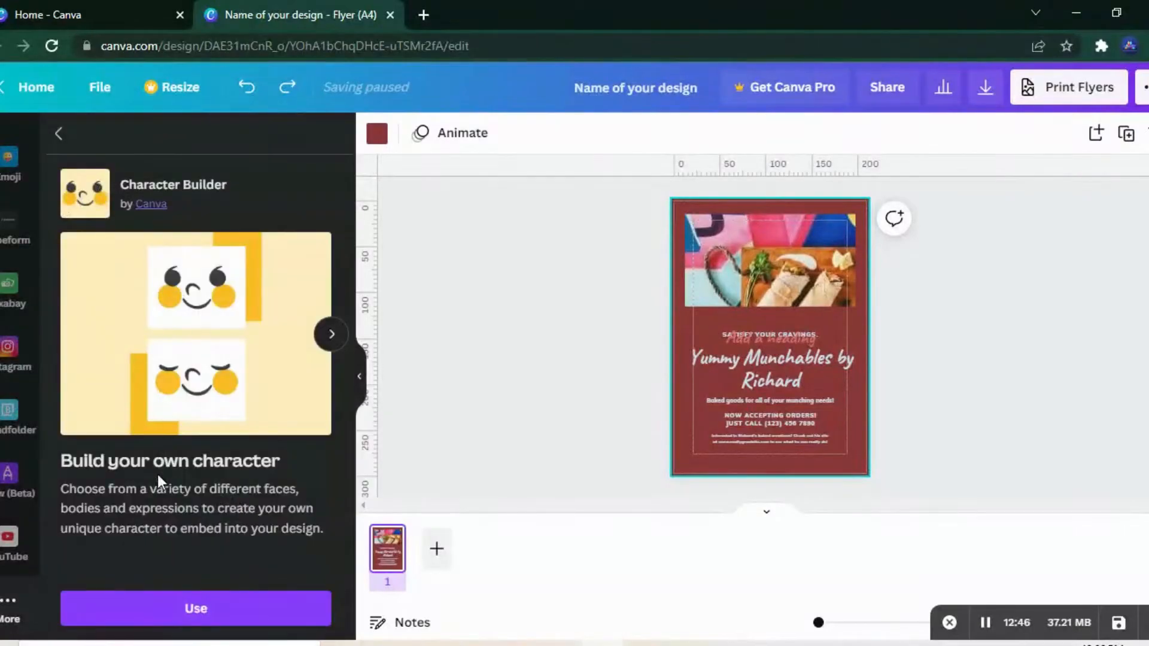
left_click(58, 134)
Step: Browse the remaining apps for discovering content and importing media, such as Dropbox, Google Drive and HubSpot
scroll(344, 383, "down", 4)
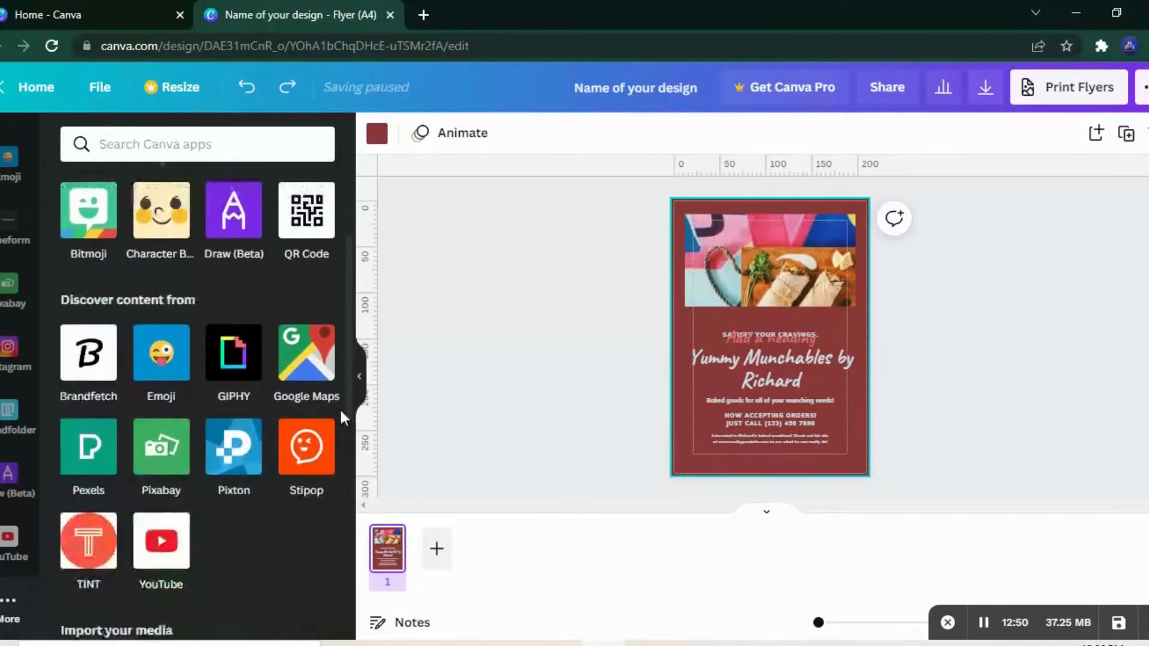
scroll(338, 433, "down", 3)
scroll(338, 492, "down", 3)
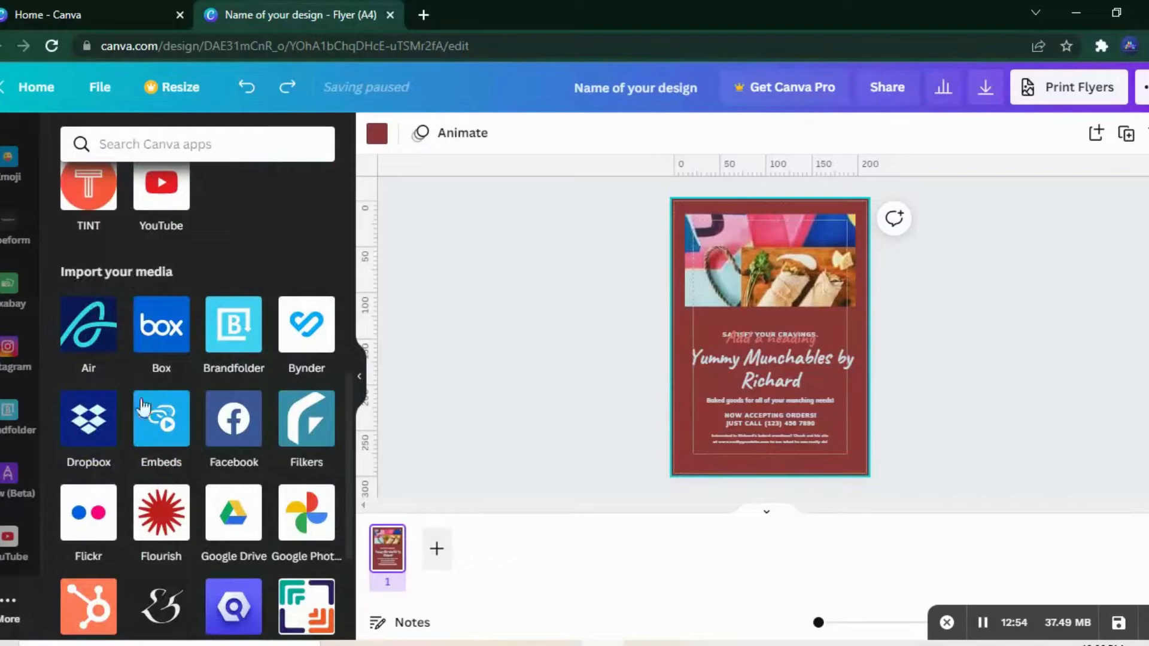
scroll(344, 555, "down", 4)
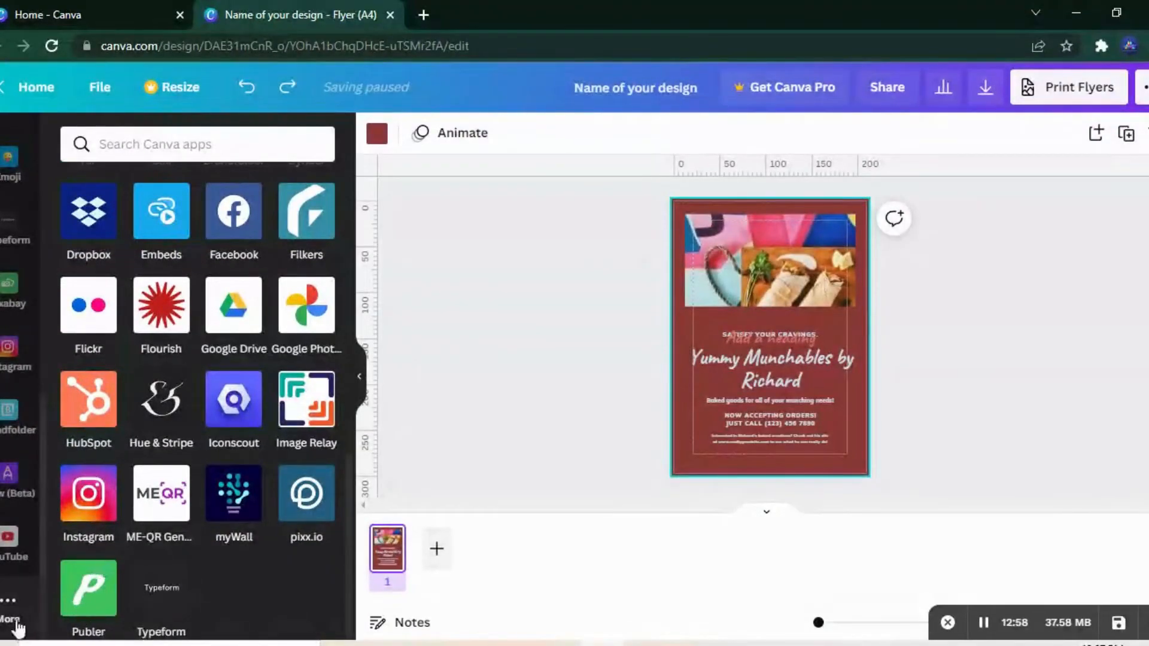
Step: Write the note "add important notes here" for page 1 of the flyer
left_click(401, 625)
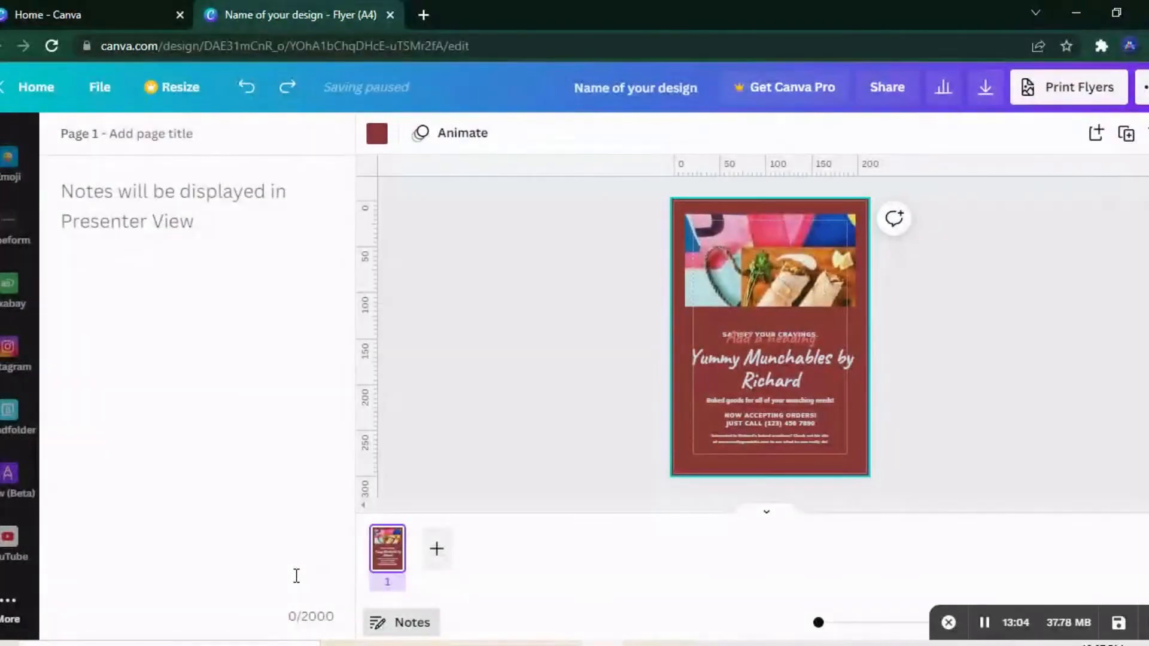
type("add ")
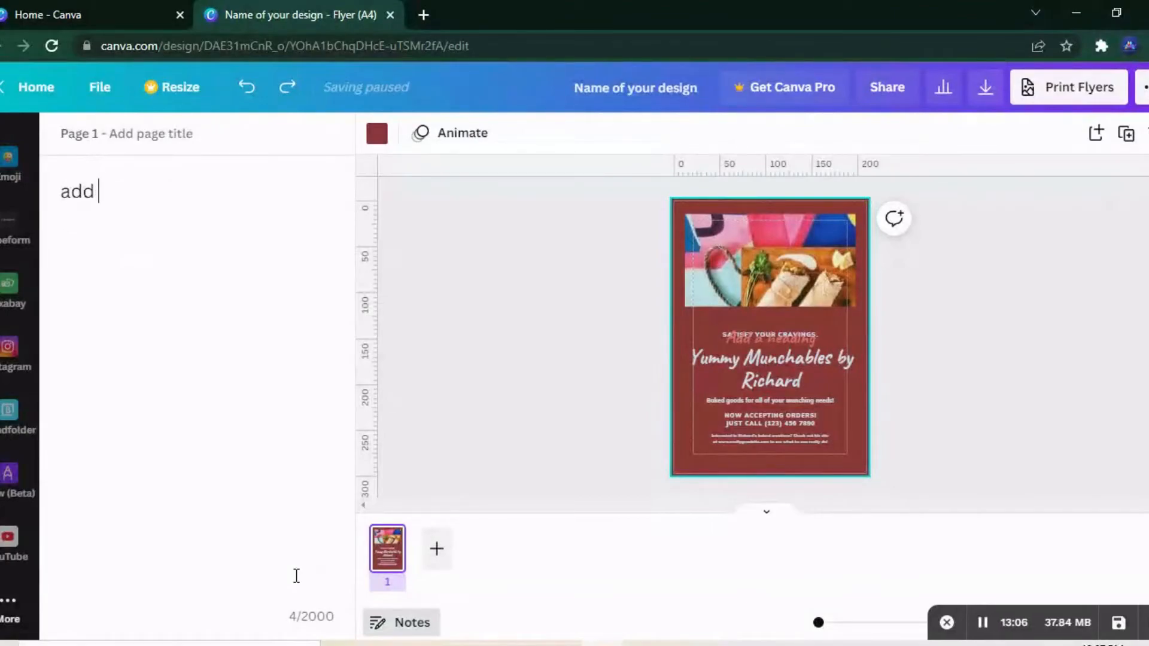
type("important notes here")
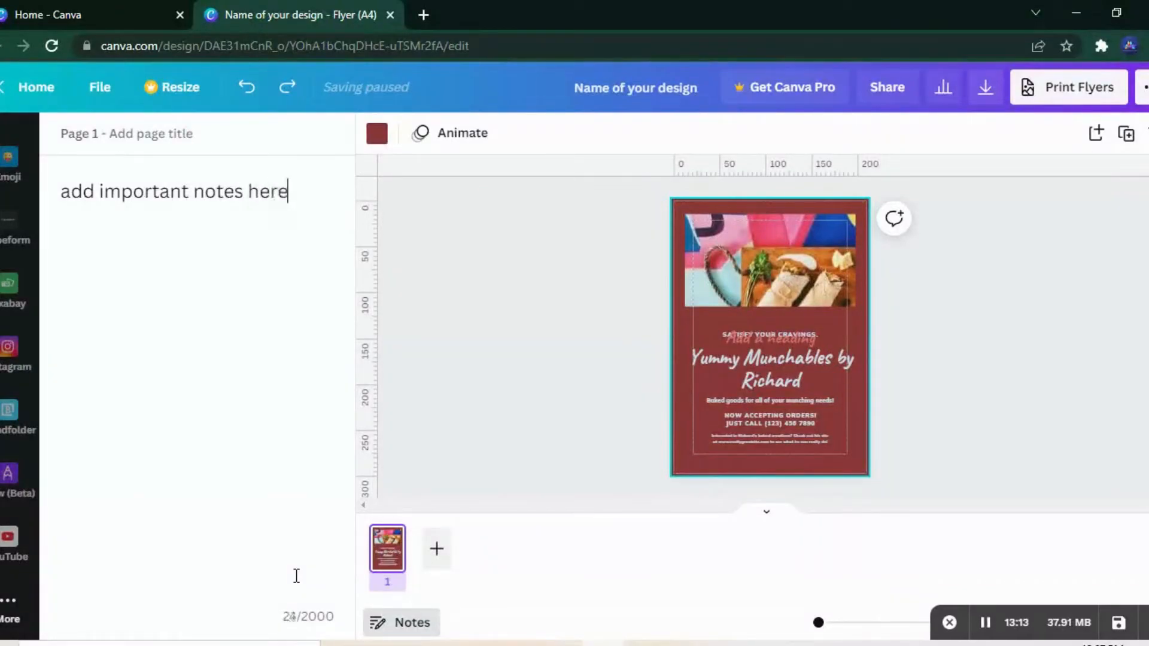
Step: Add a second page to the flyer
left_click(429, 558)
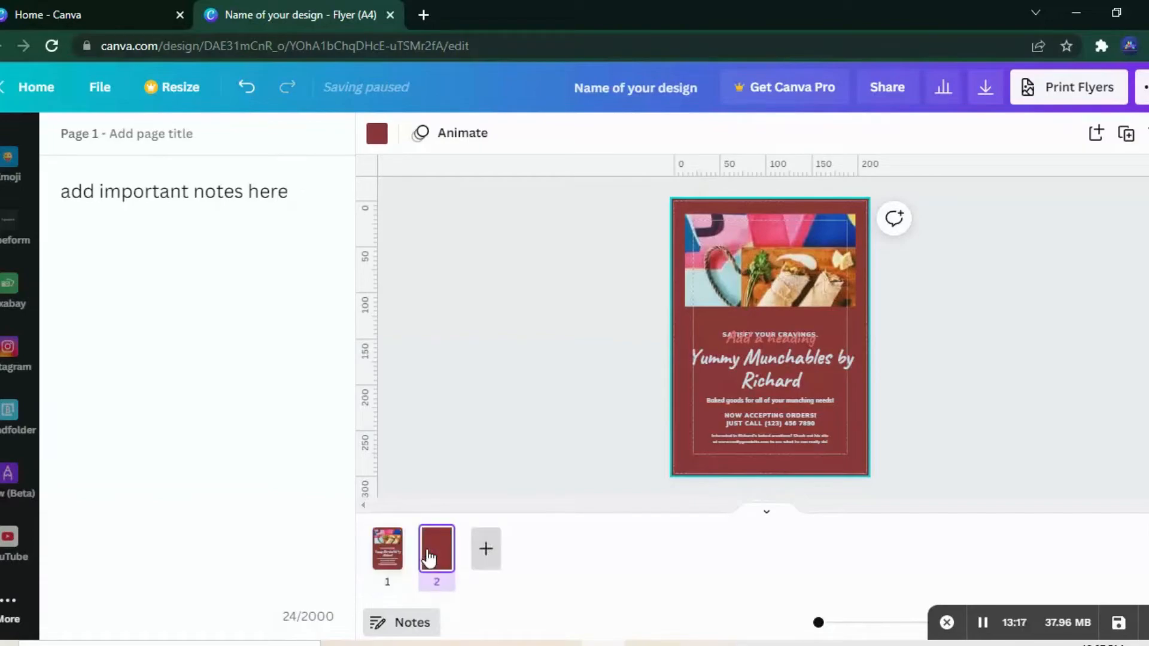
left_click(465, 385)
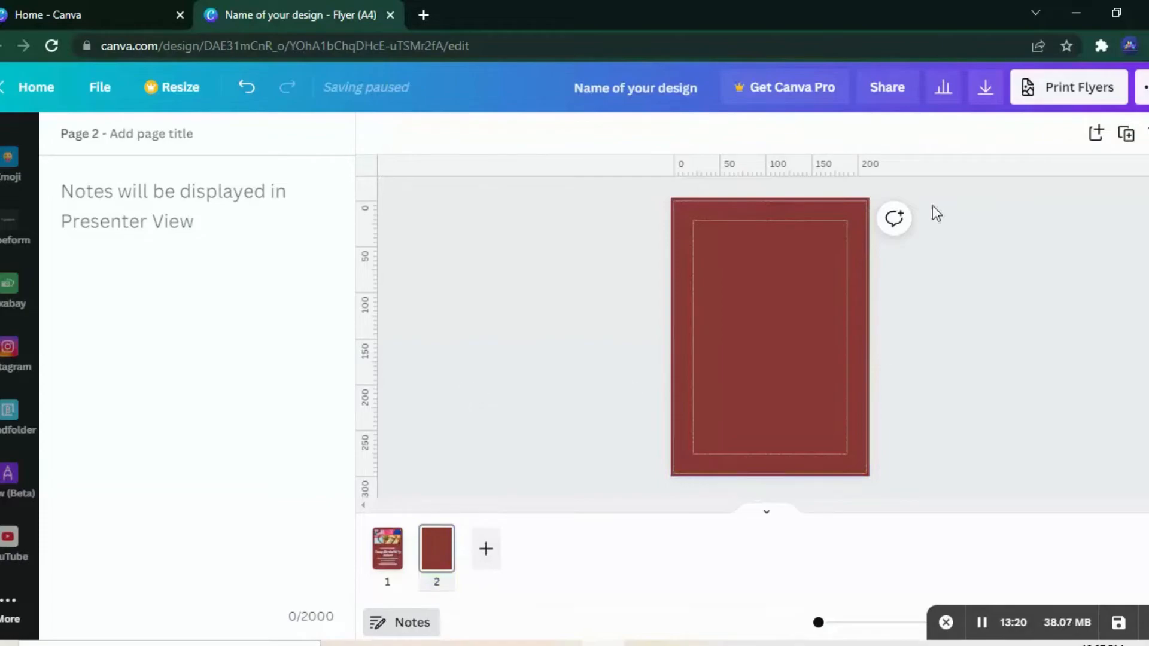
Step: Start a comment on page 2 with the text "team comments here"
left_click(897, 219)
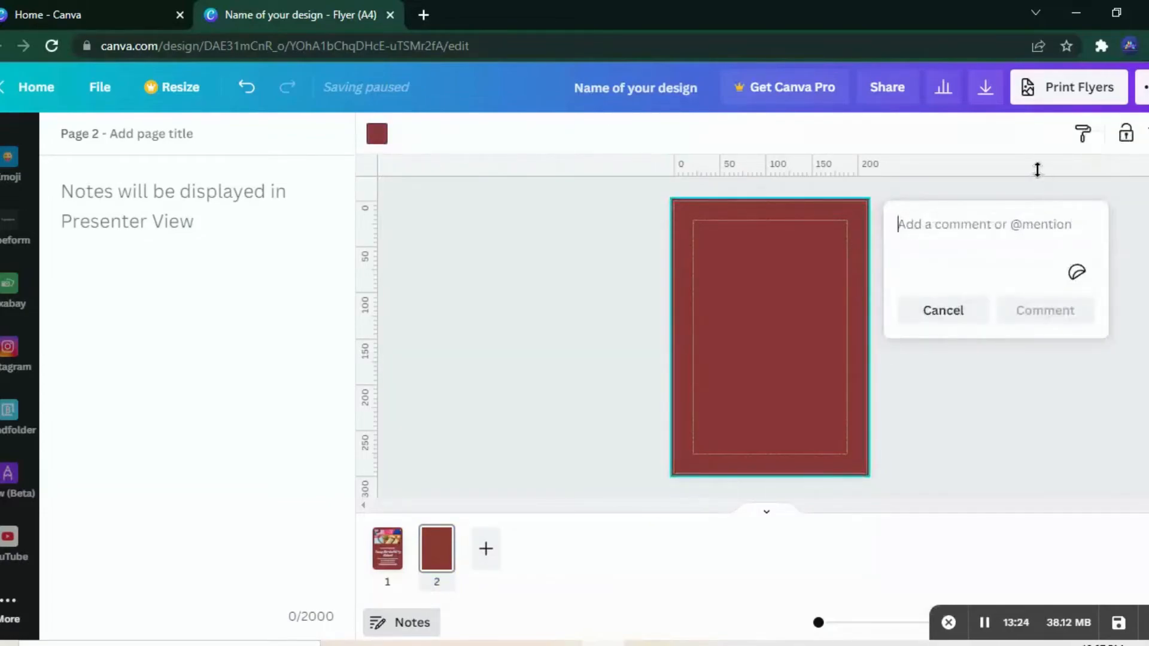
left_click(944, 266)
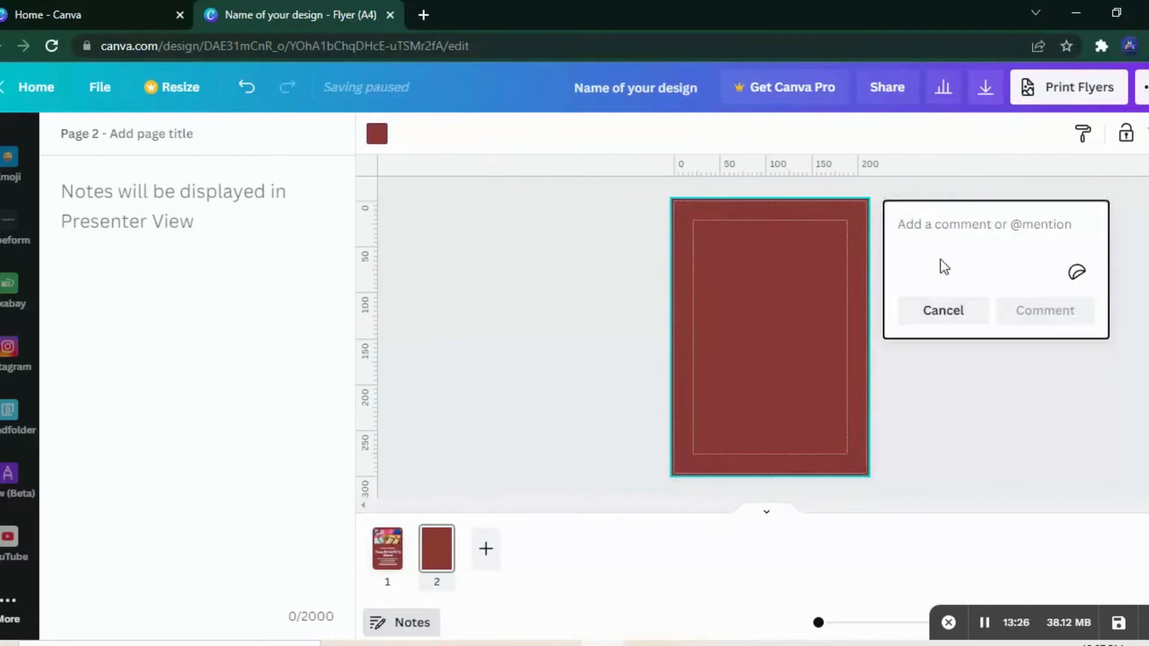
key("t")
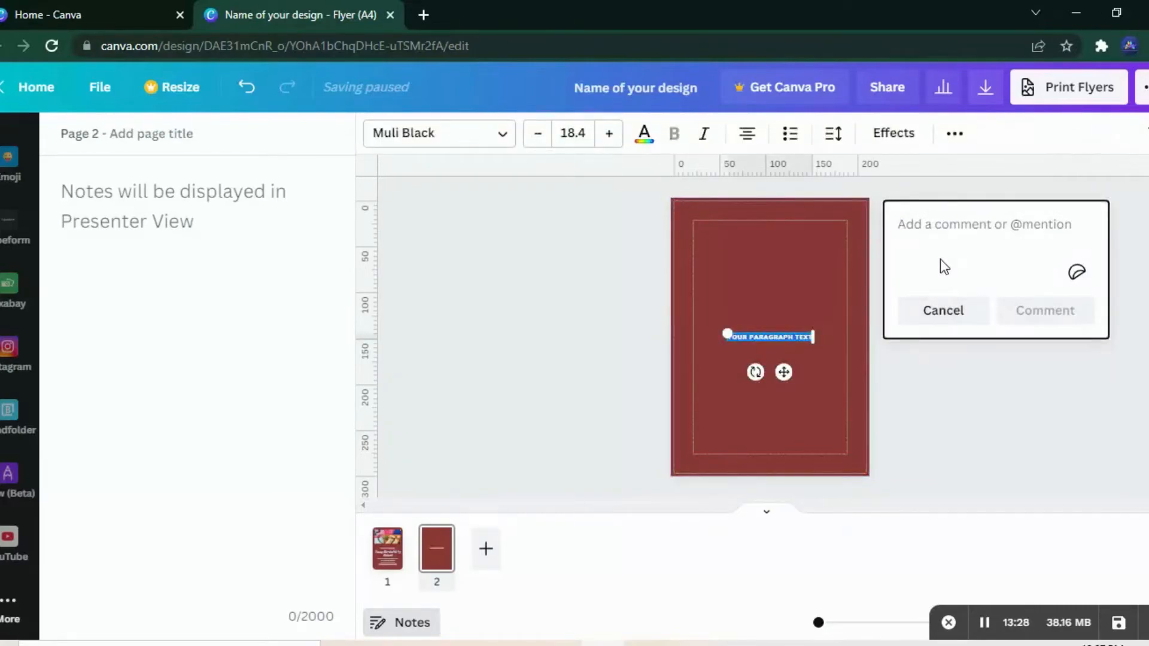
left_click(938, 241)
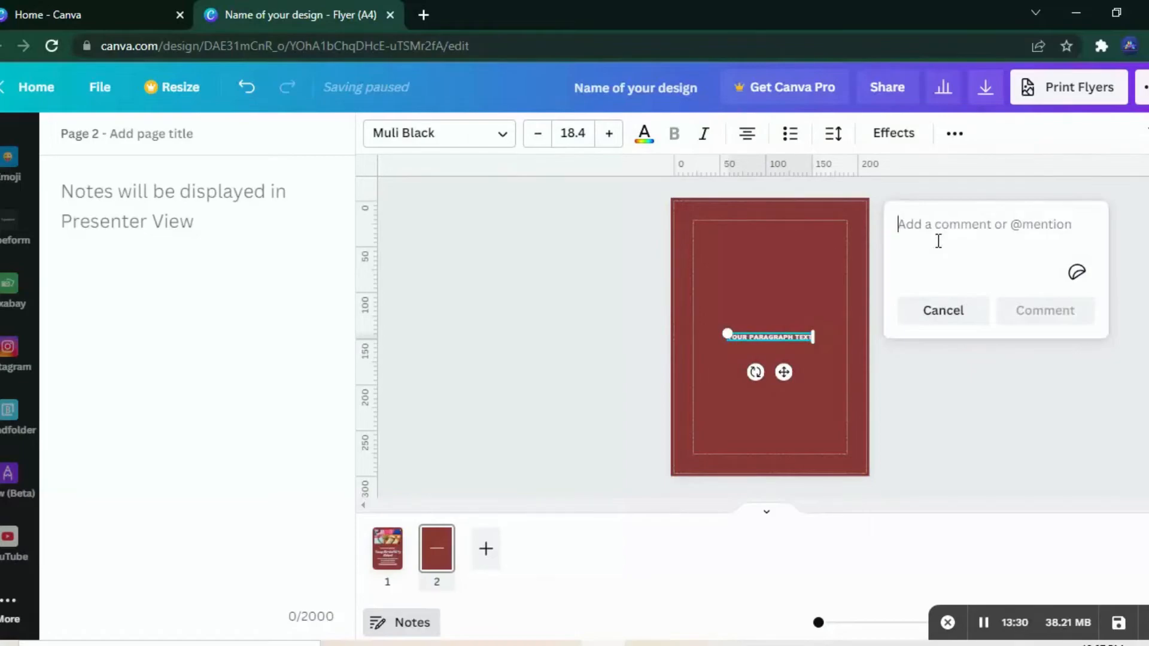
type("team")
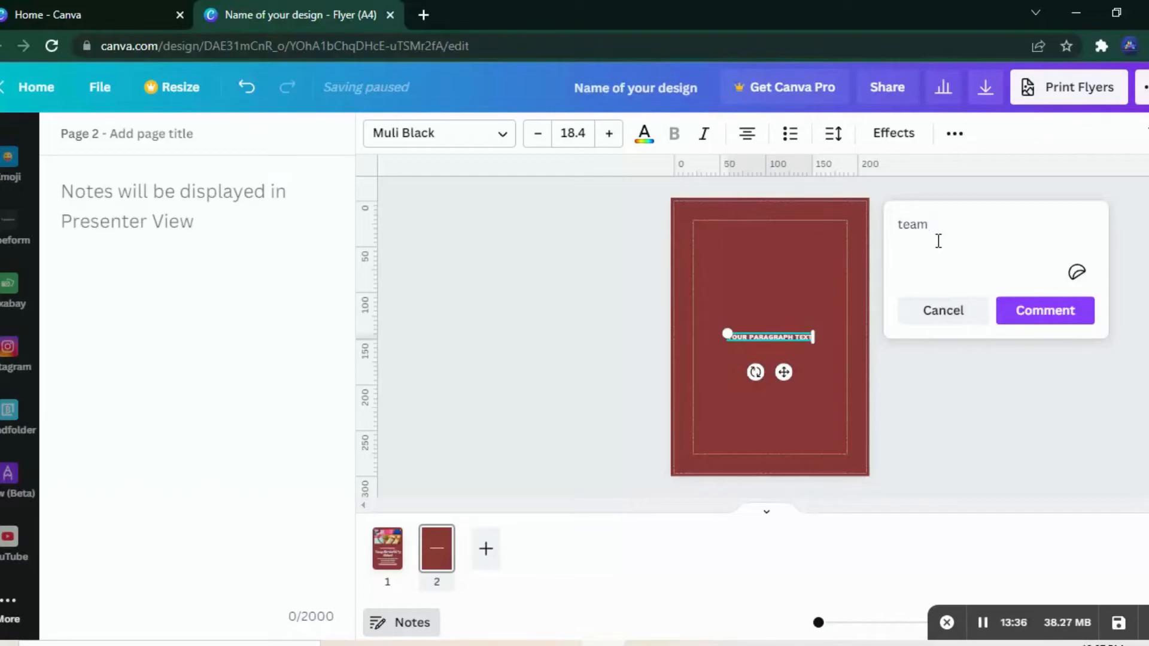
type("c")
type("h")
type("ommen")
type("ts here")
Step: Add a second line to the comment reading "mention any person to rectify"
key("Return")
type("mention")
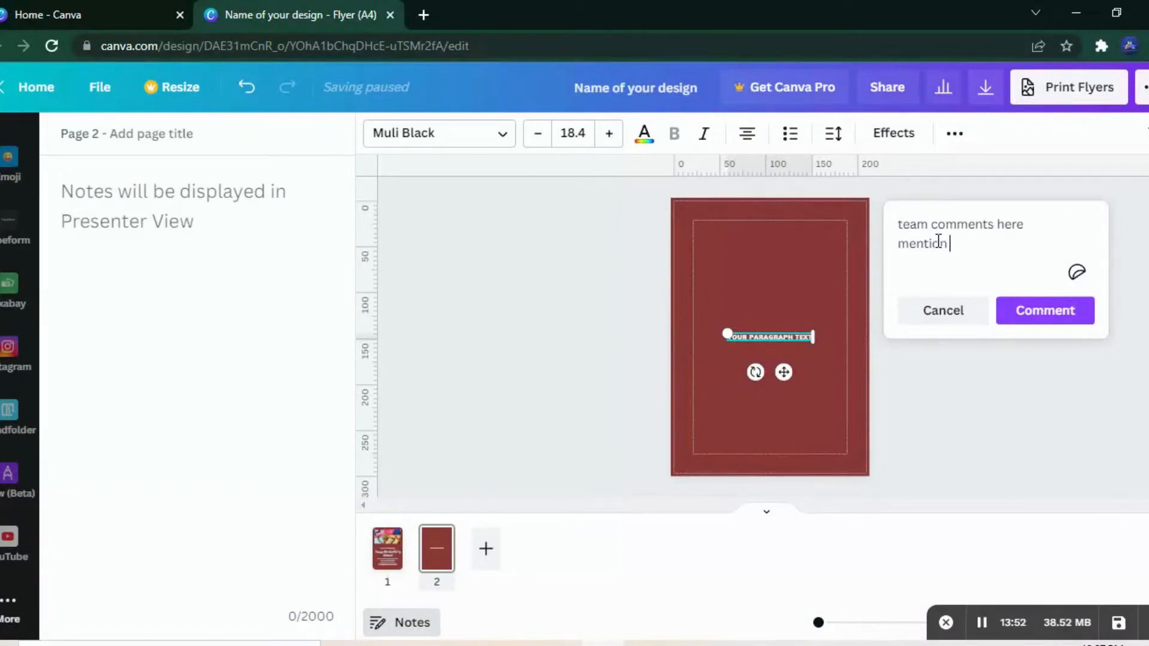
type("any")
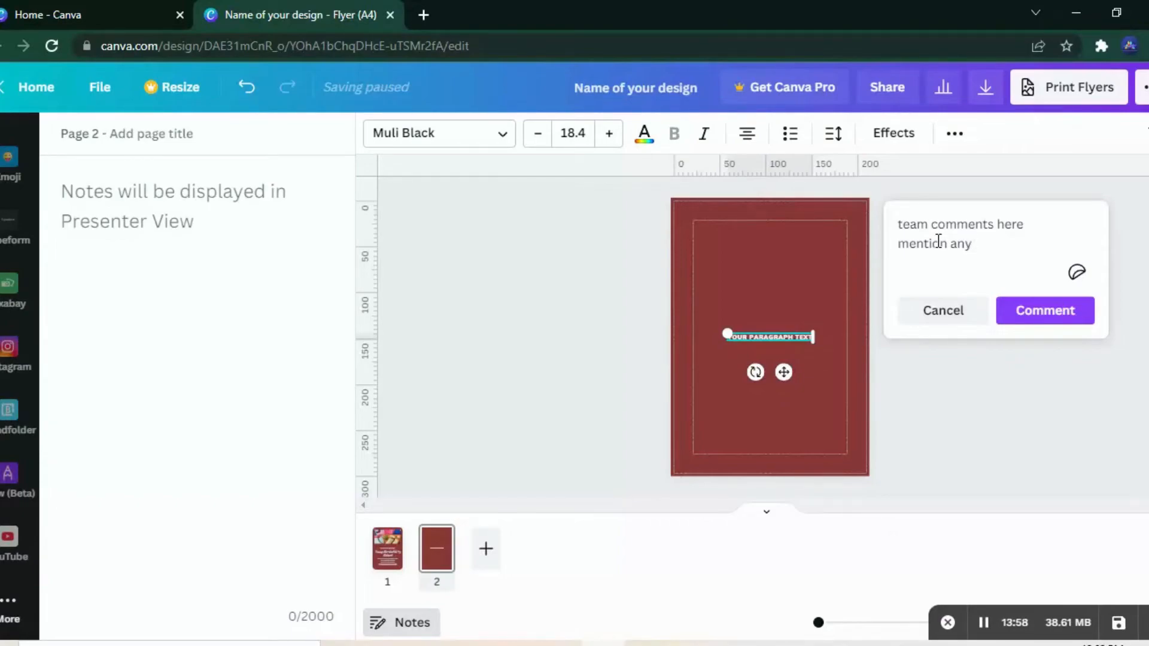
type("person to rectify")
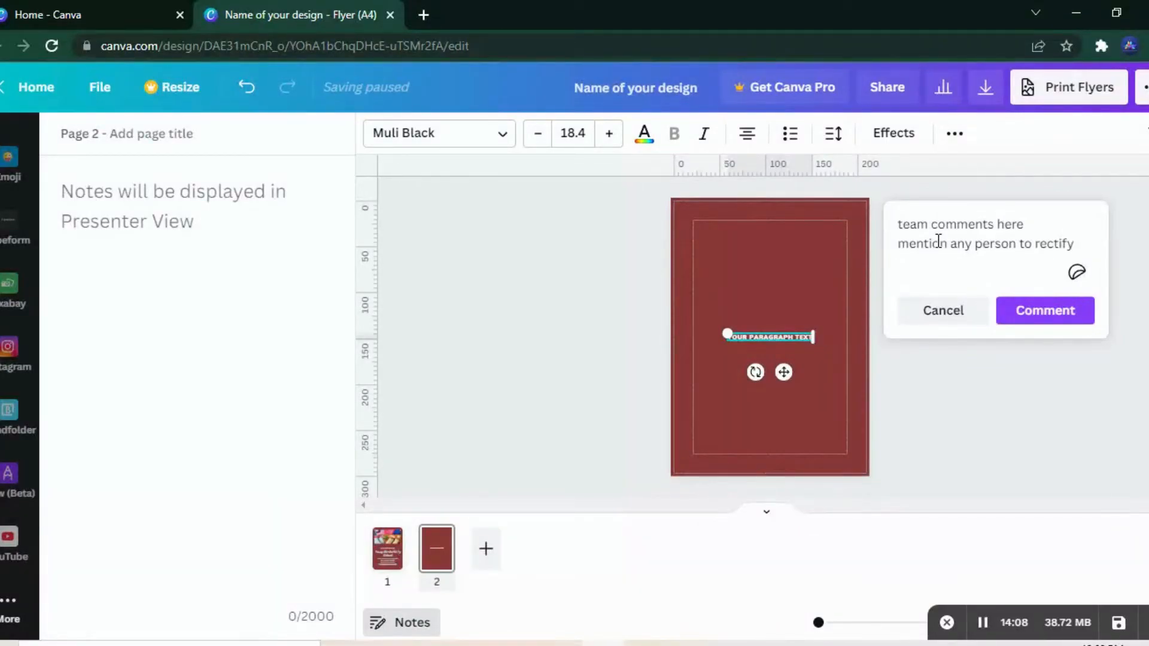
Step: Mention the team account on a third line of the comment and attach the question mark sticker
key("Return")
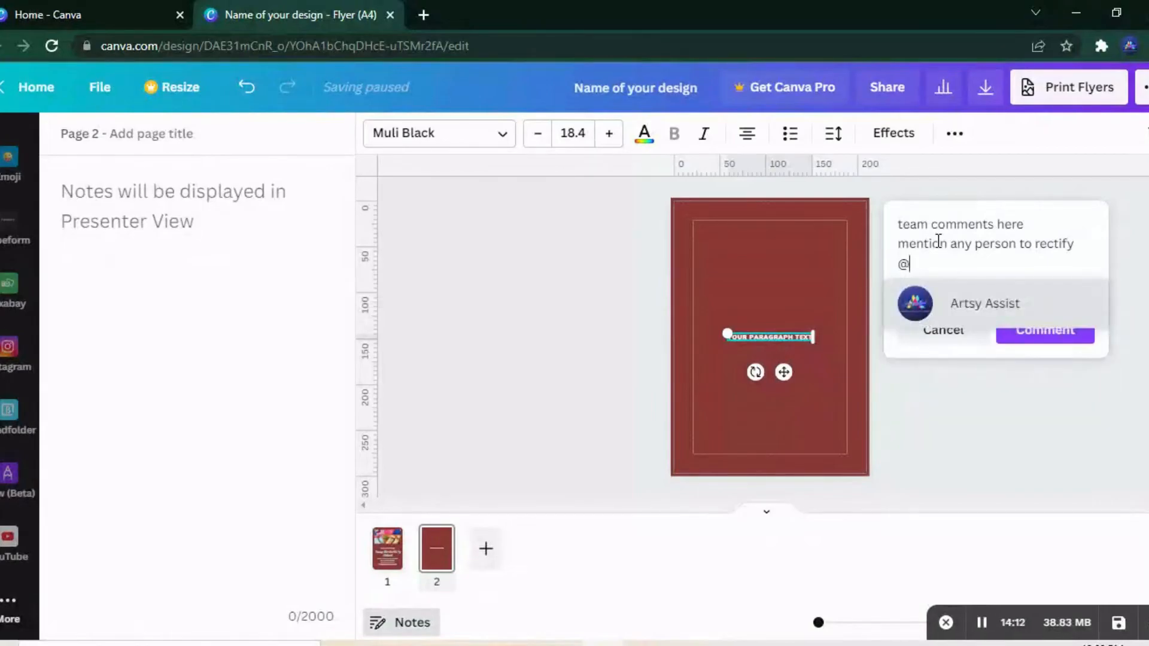
key("Return")
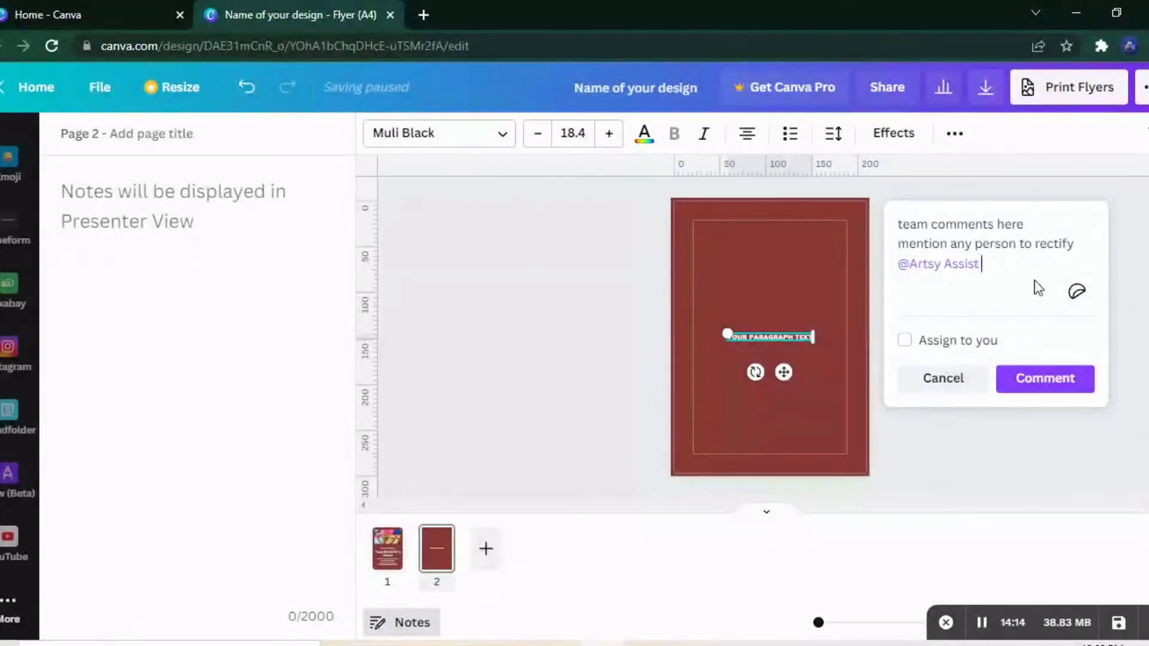
left_click(1075, 292)
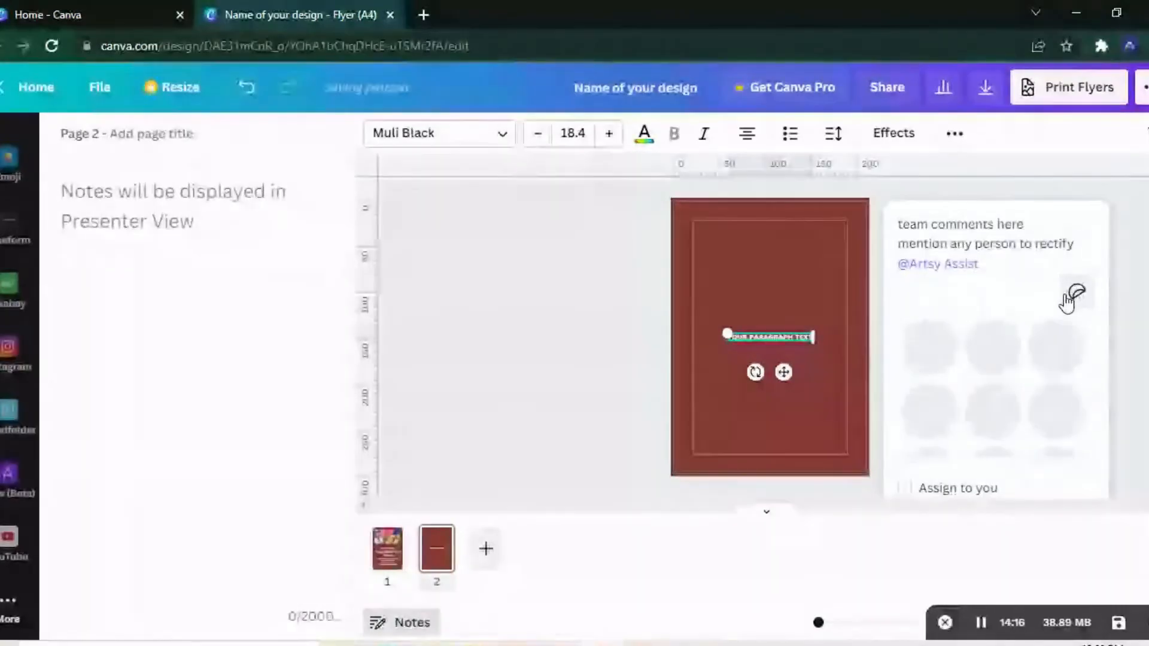
scroll(1092, 335, "down", 3)
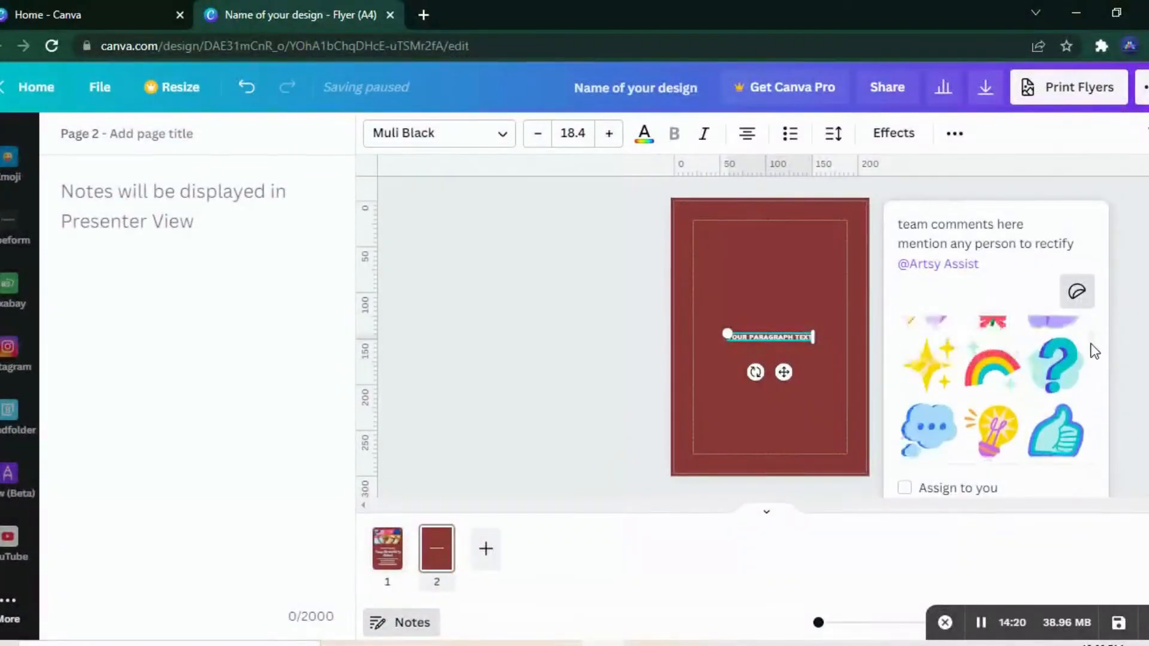
left_click(1053, 350)
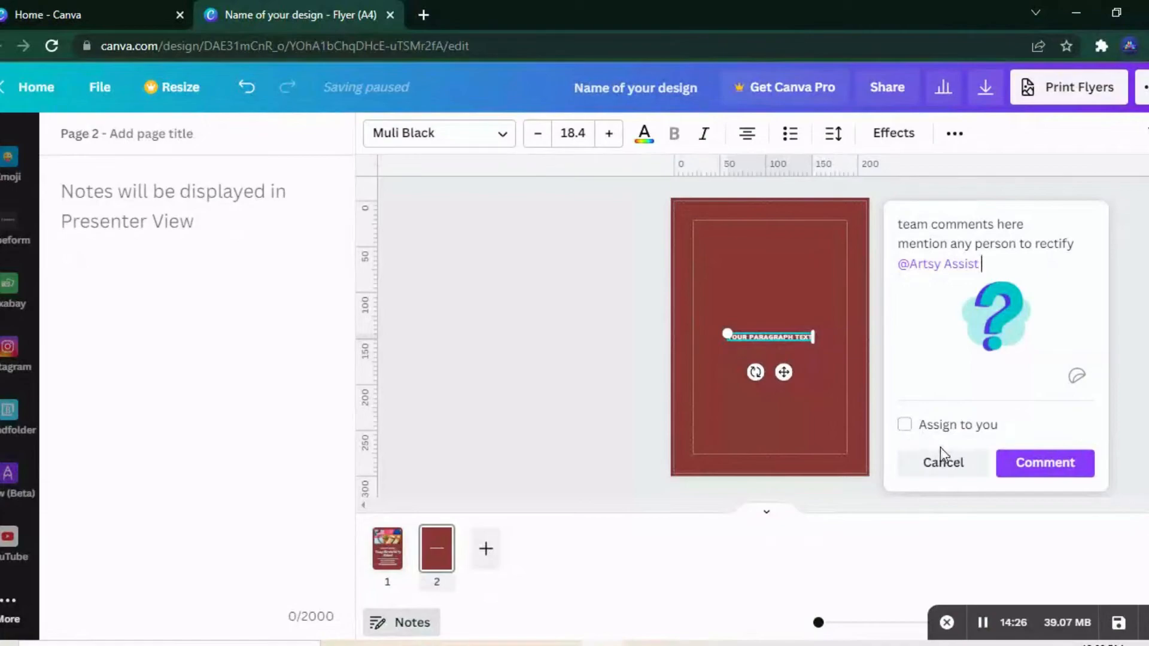
Step: Toggle the comment's Assign to you option on and off, leave it unassigned, and post the comment on page 2
left_click(904, 425)
left_click(904, 425)
left_click(906, 426)
left_click(905, 426)
left_click(1026, 467)
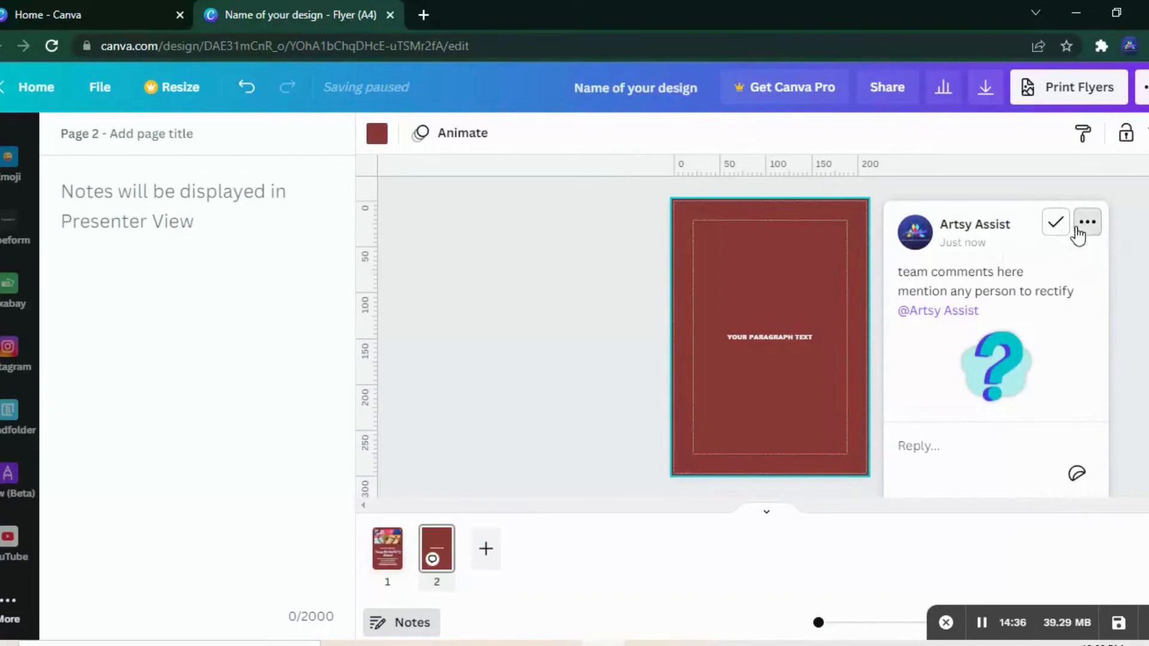
Step: View the posted comment's edit and delete options, mark the comment as resolved, and deselect the page
left_click(1086, 224)
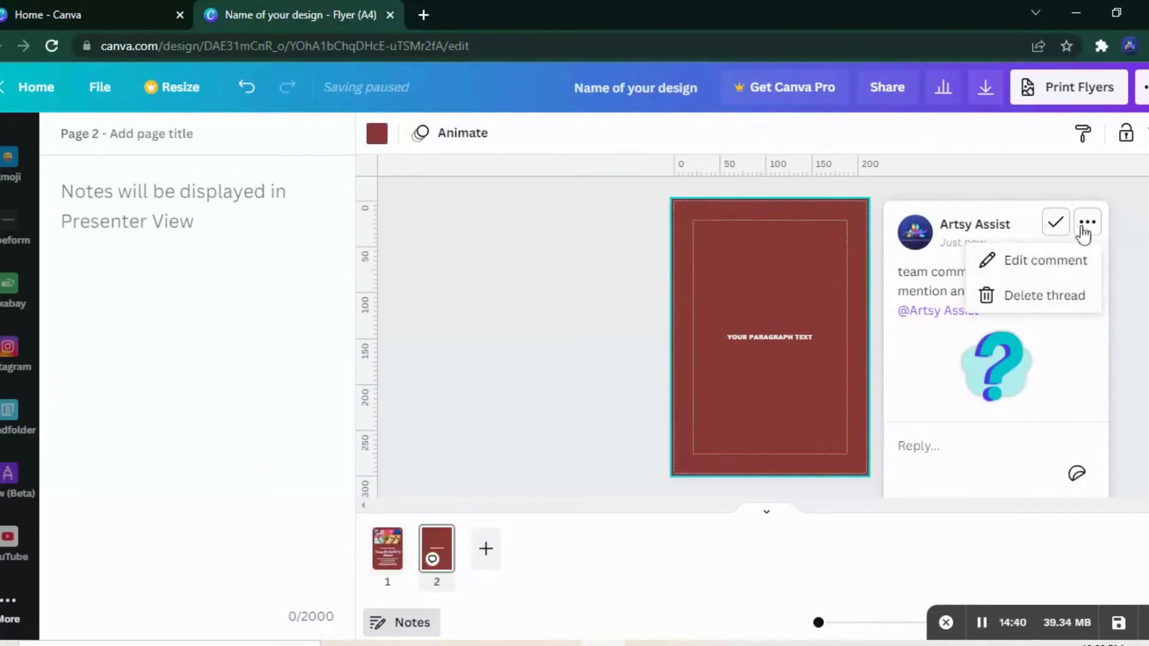
left_click(1047, 232)
left_click(1047, 232)
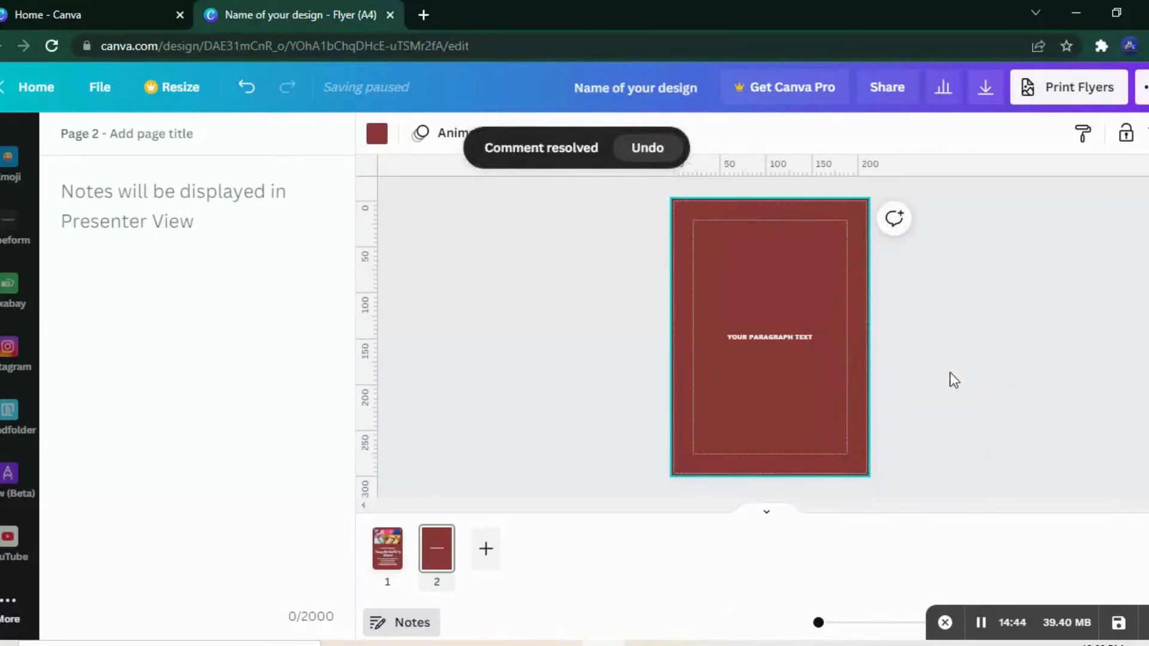
left_click(949, 379)
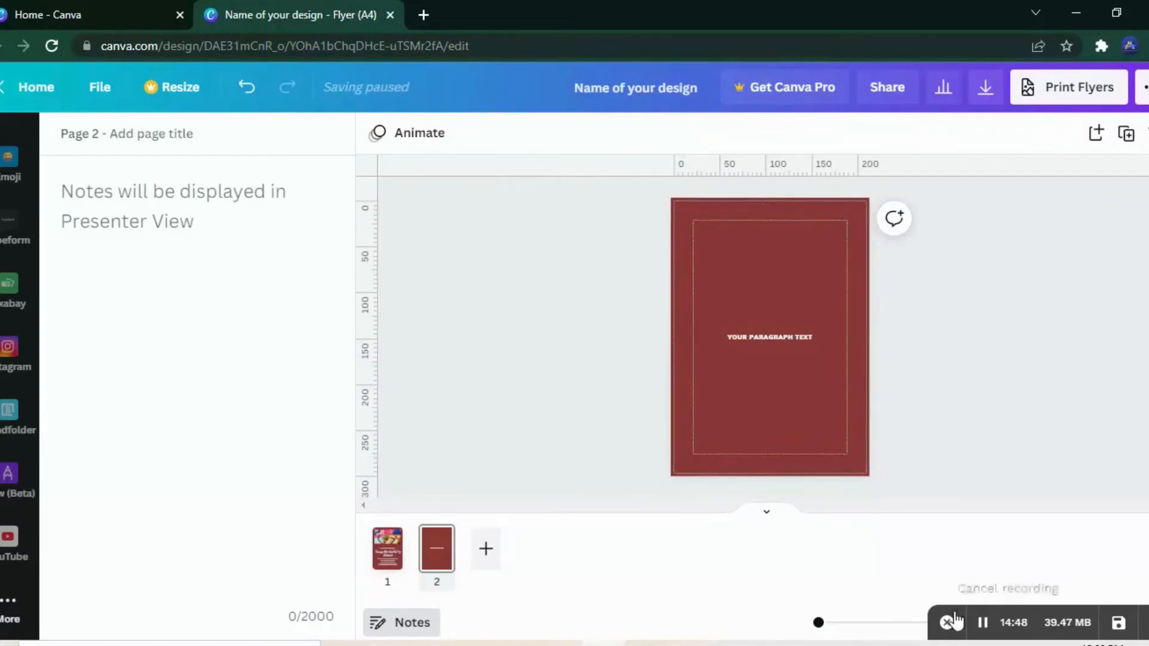
left_click(981, 628)
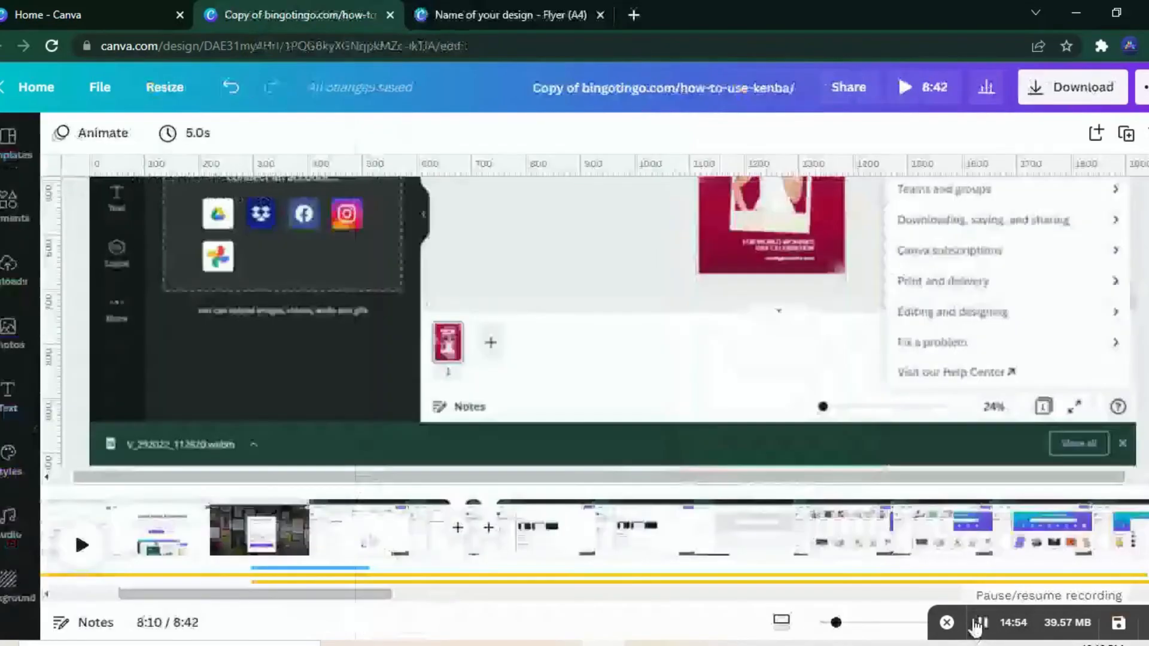